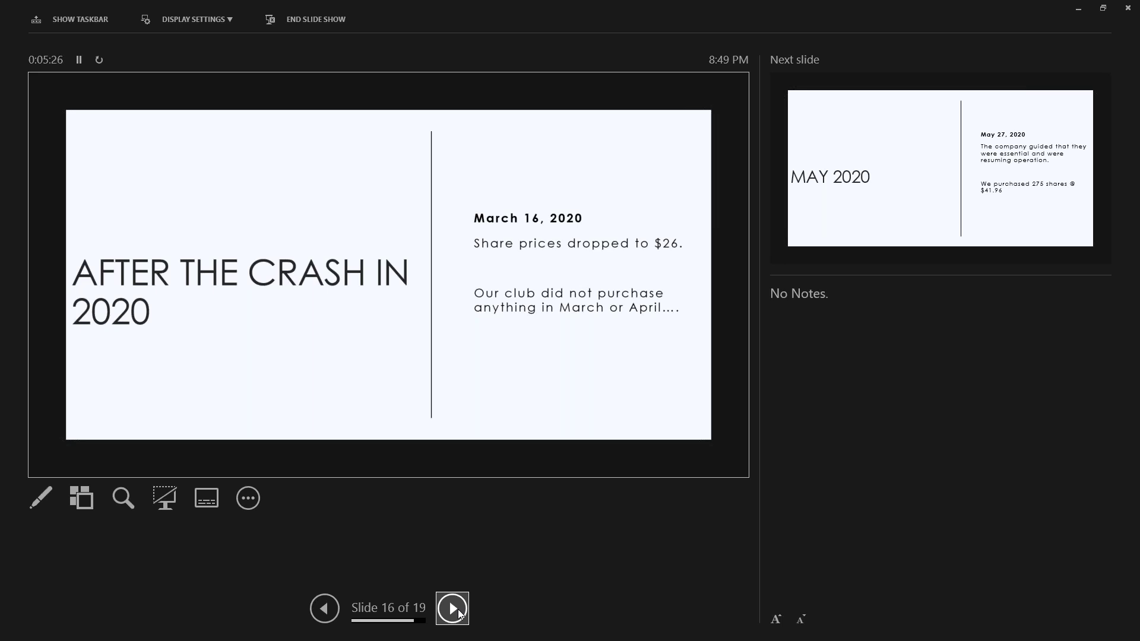
# Advance the slide show through the May 2020 and August 2020 purchase slides to the final price-rebound slide.
pyautogui.click(453, 608)
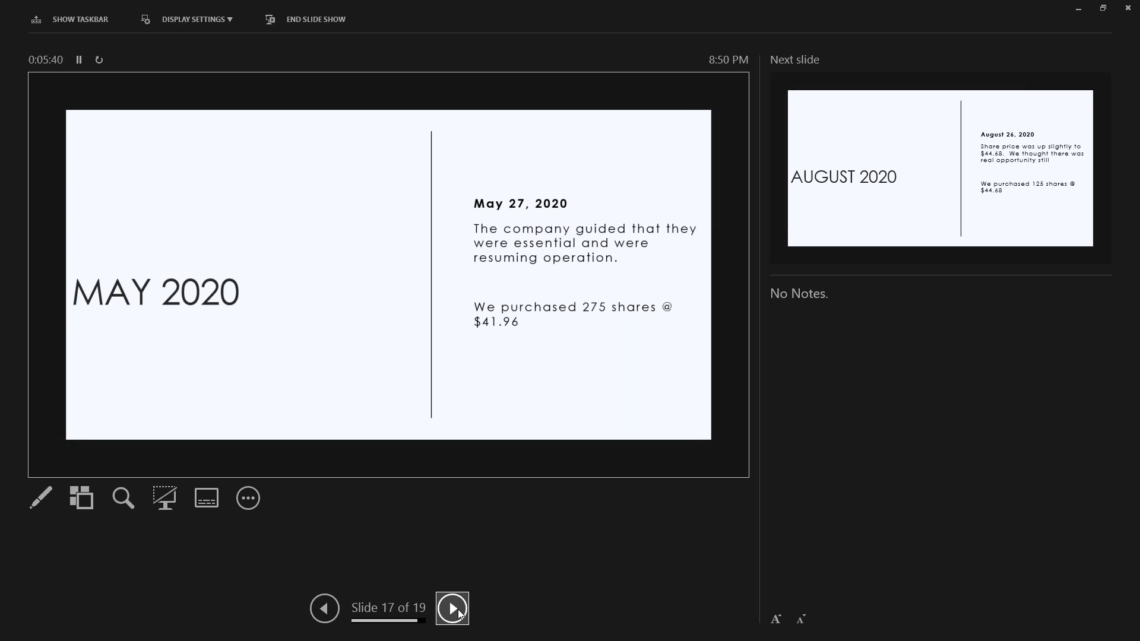
pyautogui.click(457, 610)
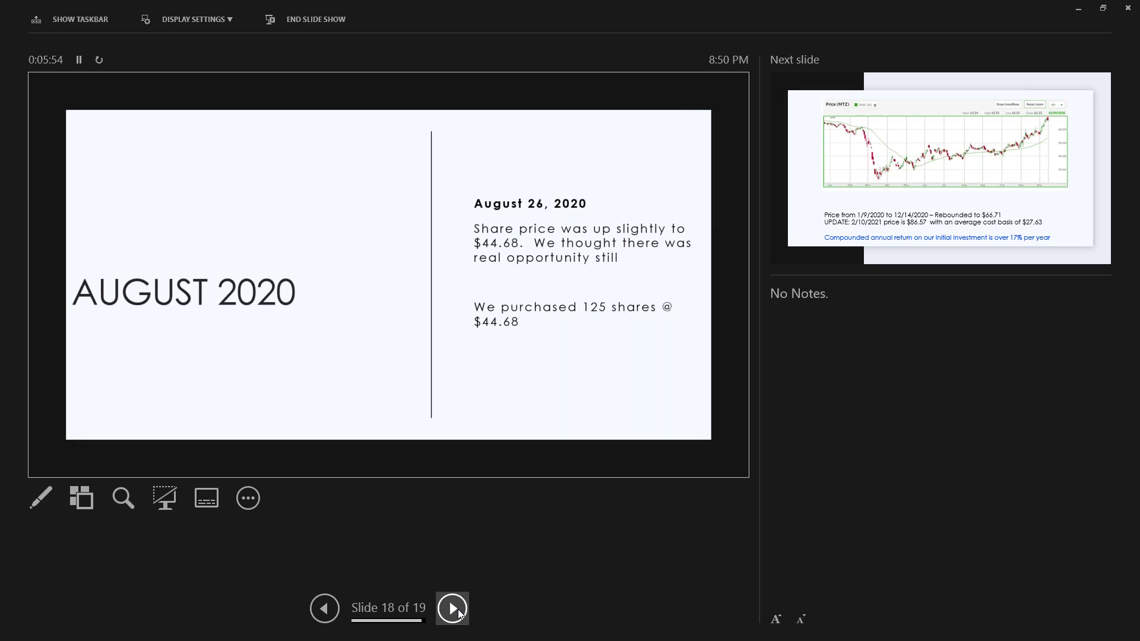
pyautogui.click(458, 609)
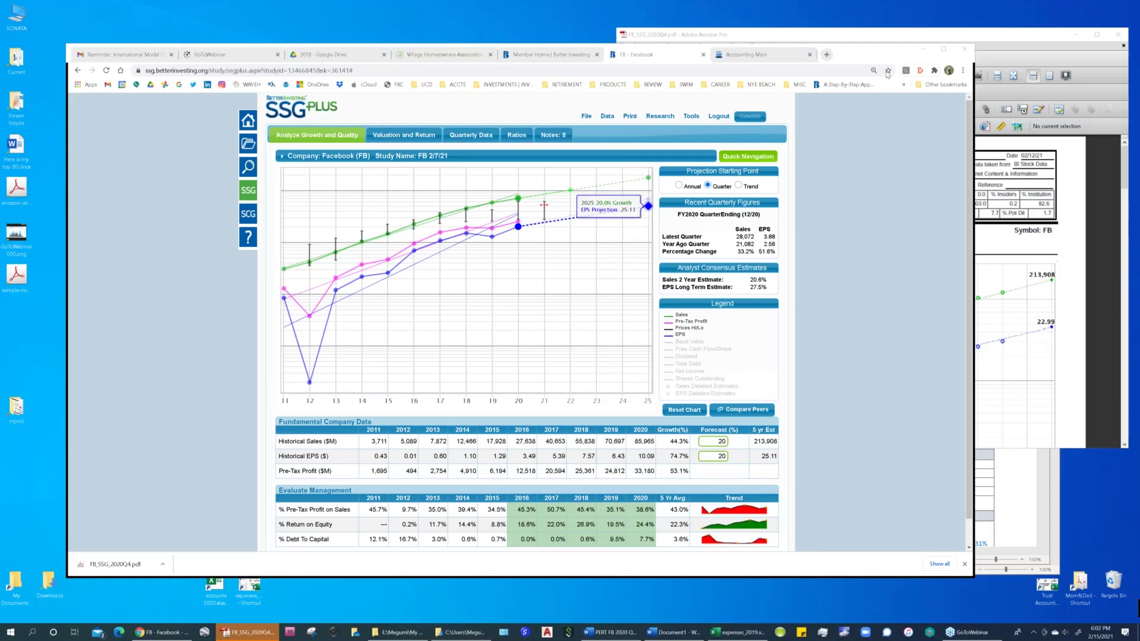
# Reposition the browser window with the Facebook study near the desktop's upper-left corner and enlarge it.
pyautogui.moveTo(879, 43); pyautogui.dragTo(820, 15)
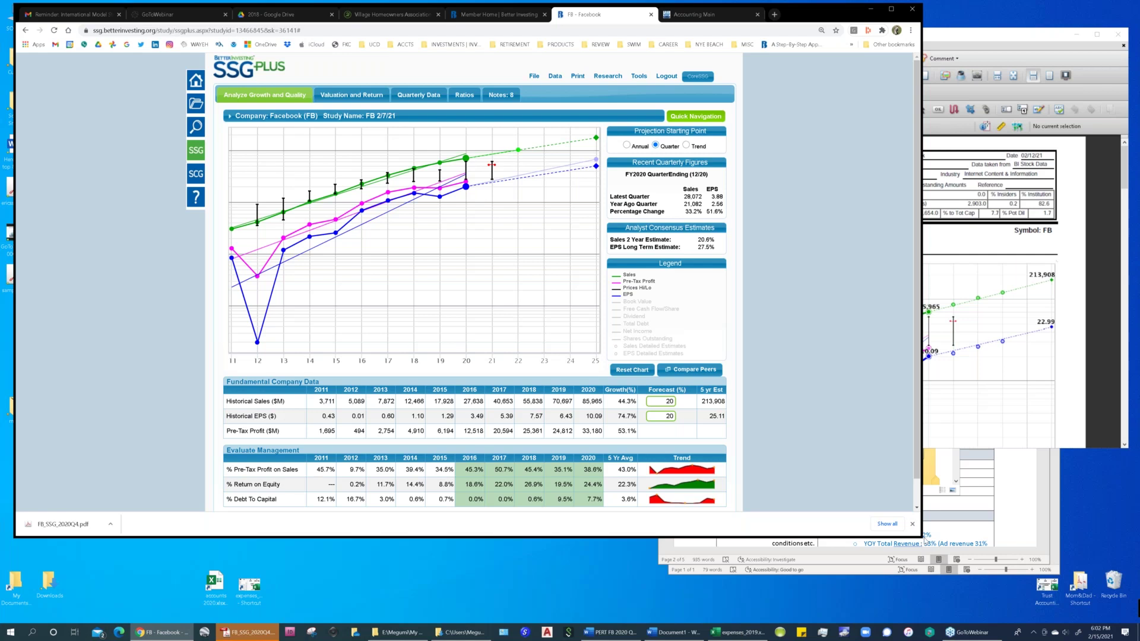
pyautogui.moveTo(927, 533); pyautogui.dragTo(964, 598)
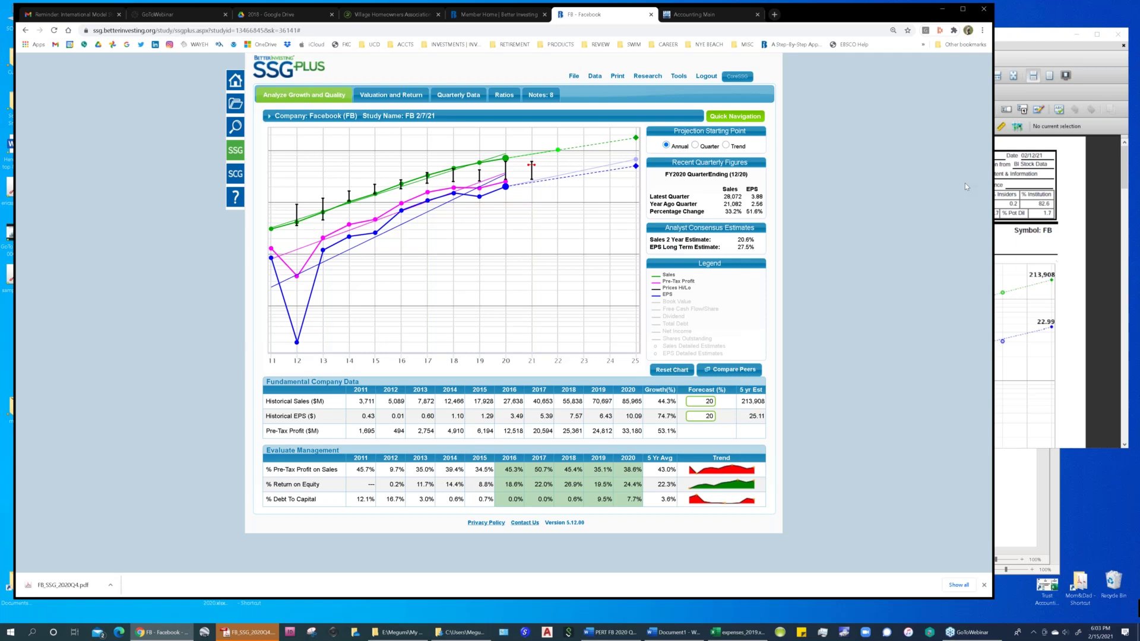
# Compare the Quarter and Annual projection starting points on the Facebook growth chart, ending on Quarter.
pyautogui.click(696, 146)
pyautogui.moveTo(608, 341)
pyautogui.click(667, 146)
pyautogui.click(695, 146)
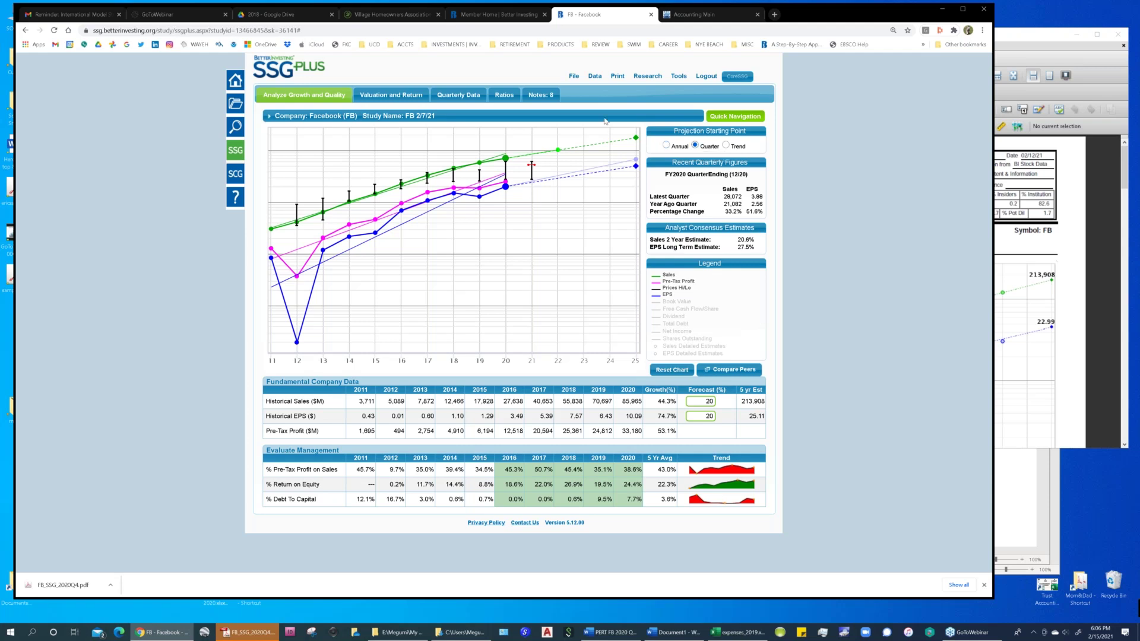
# Show the study's Valuation and Return section and enlarge the page by two zoom levels.
pyautogui.click(406, 97)
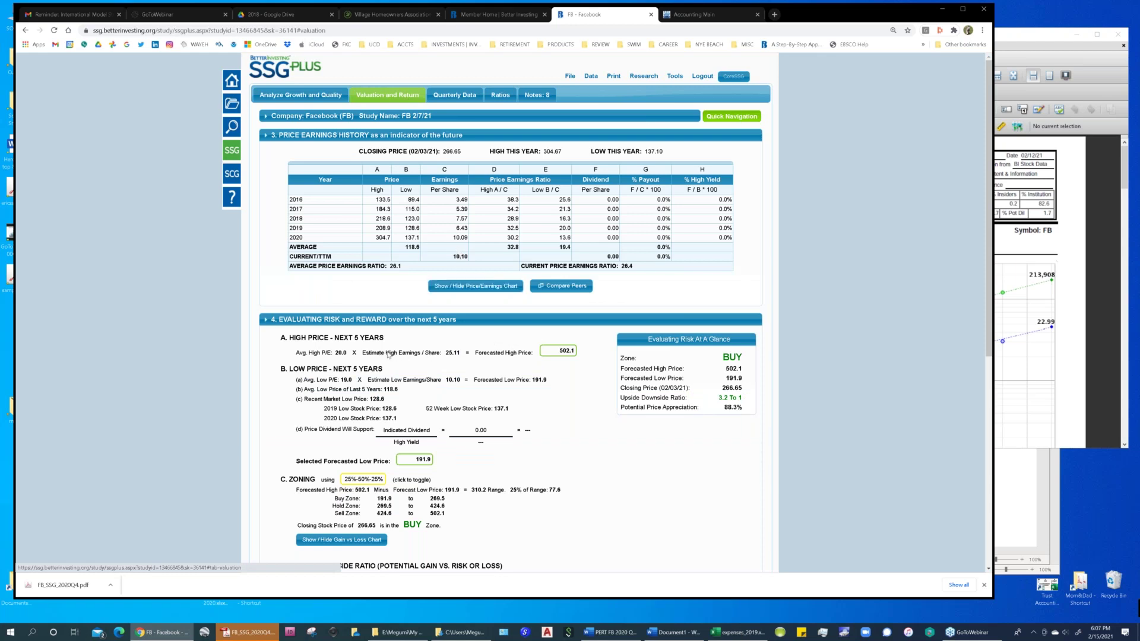
pyautogui.hotkey('ctrl', '+')
pyautogui.hotkey('ctrl', '+')
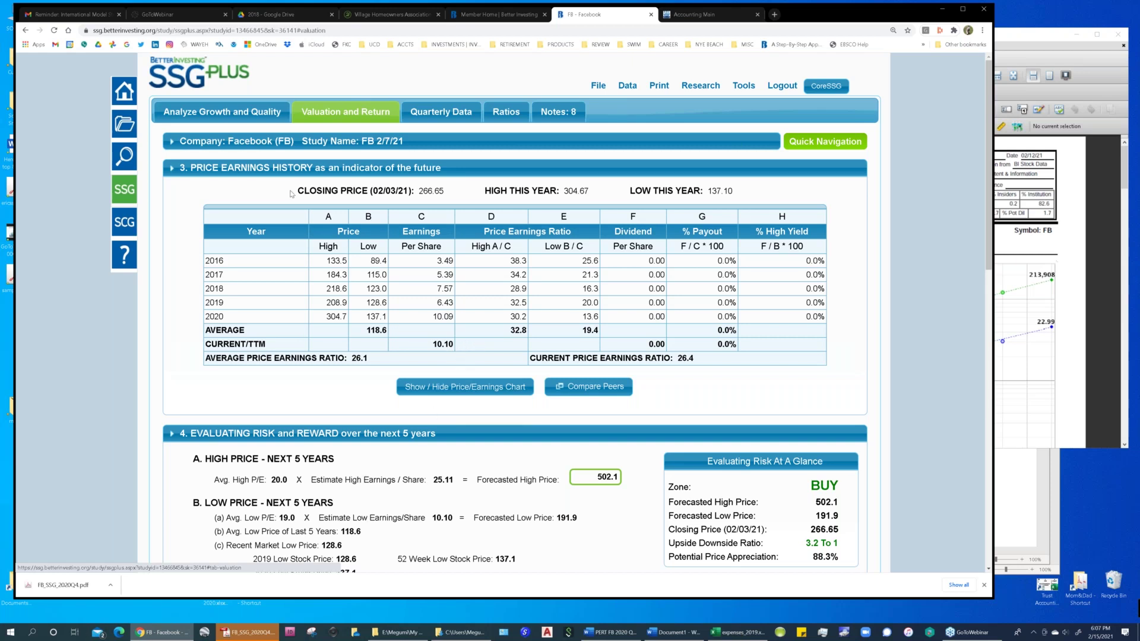
# Return to Analyze Growth and Quality and set the projection starting point to Annual.
pyautogui.click(276, 116)
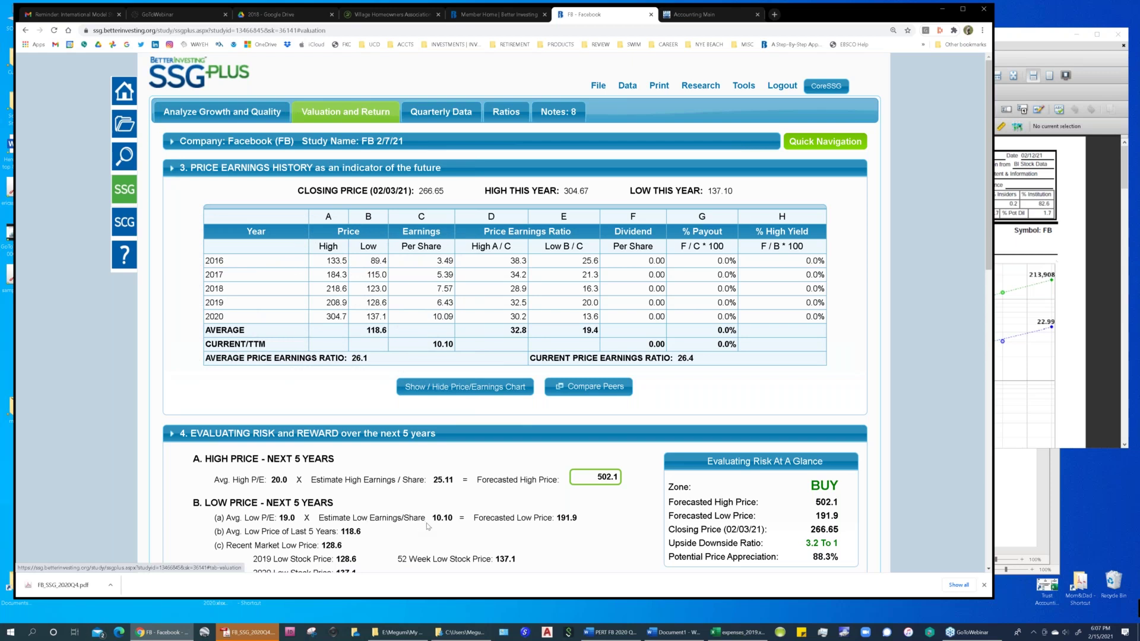
pyautogui.click(248, 117)
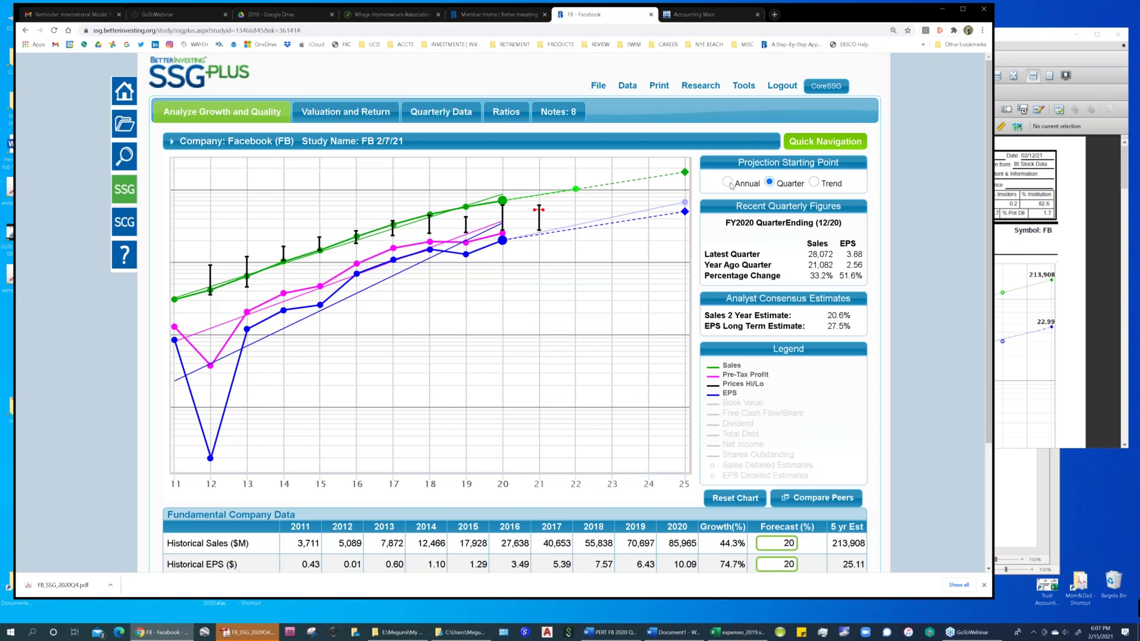
pyautogui.click(729, 183)
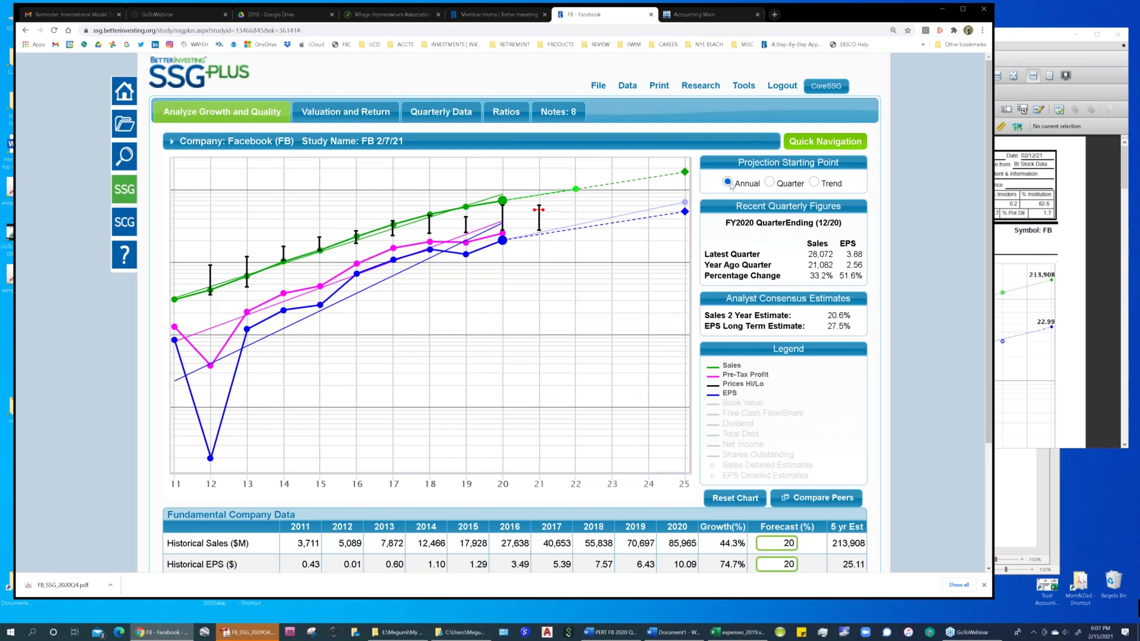
# Review the P/E and EPS inputs behind the five-year high price forecast in Valuation and Return, without updating the study.
pyautogui.click(377, 113)
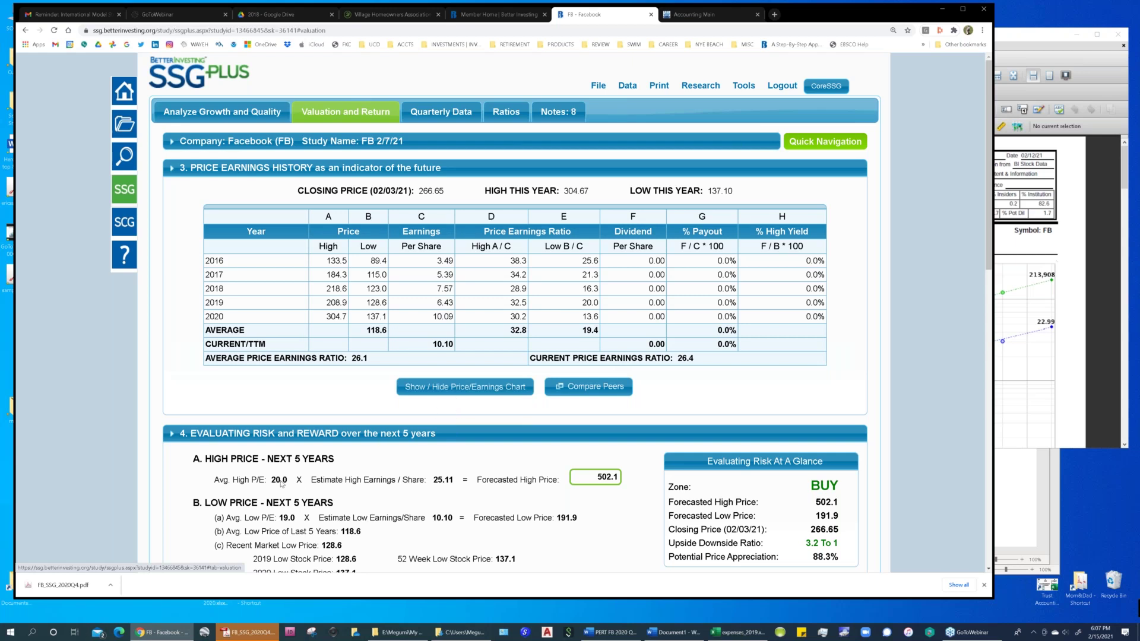
pyautogui.click(601, 478)
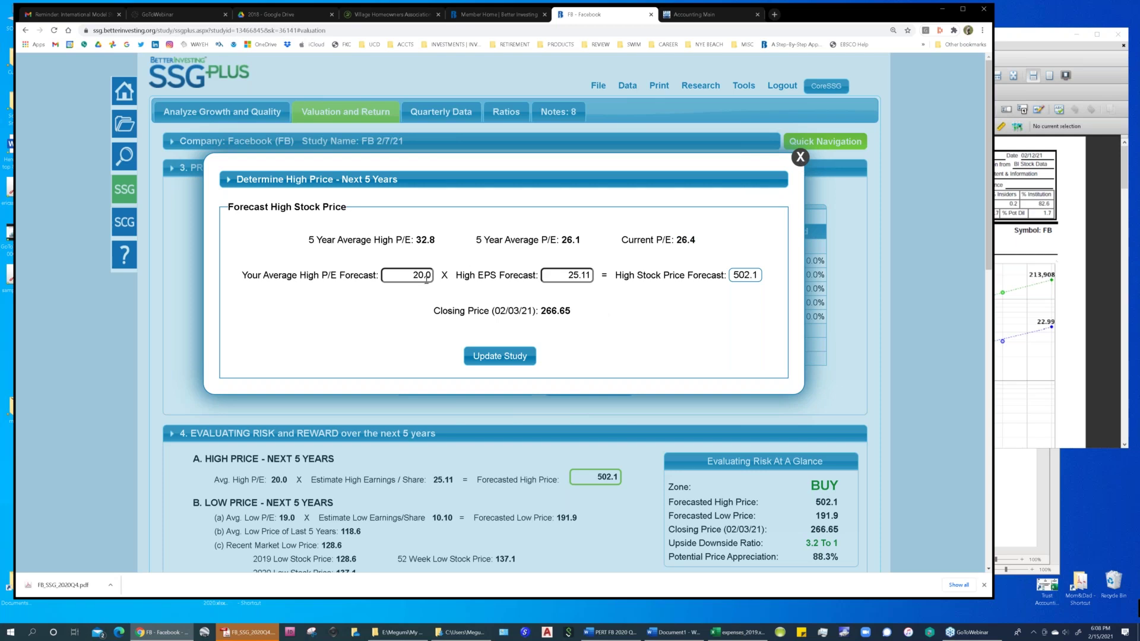
pyautogui.click(799, 158)
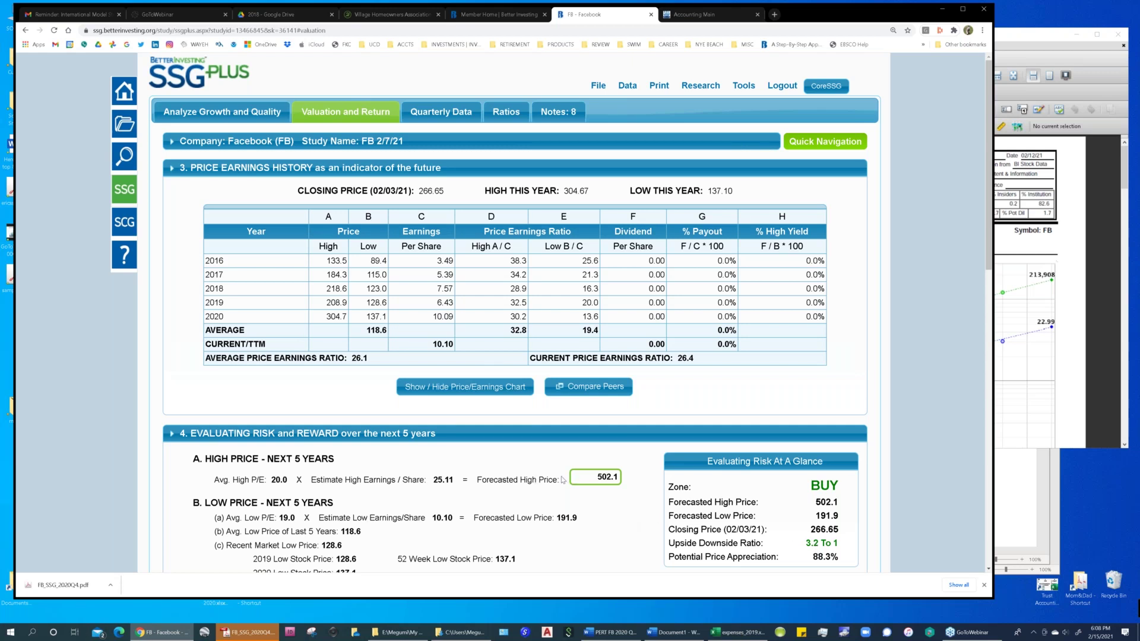
pyautogui.click(585, 478)
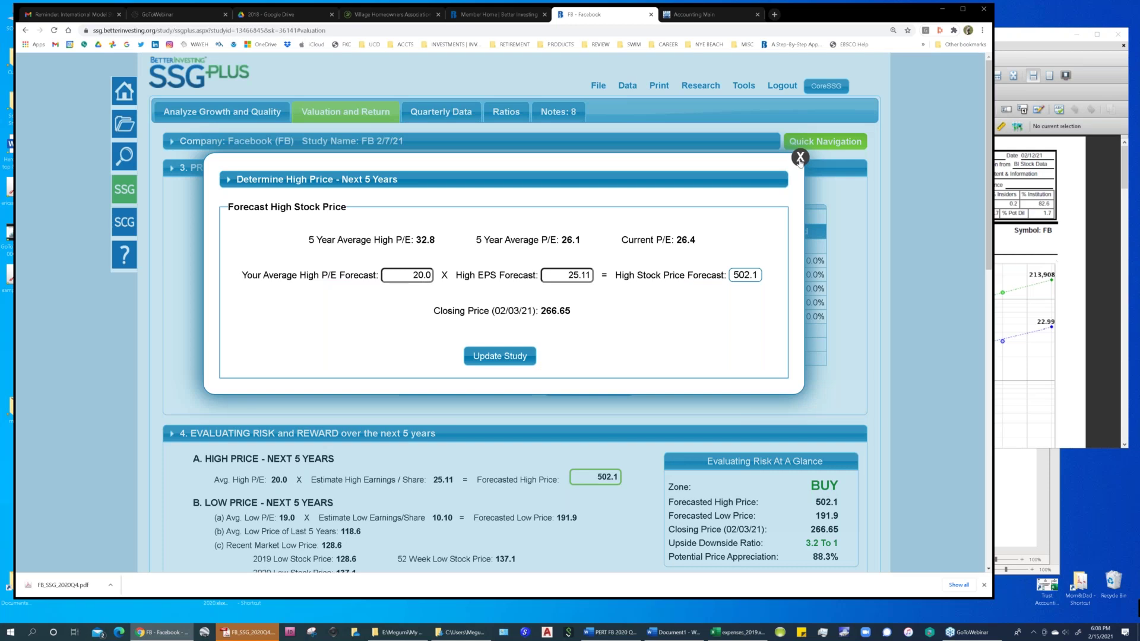
pyautogui.click(801, 157)
# Inspect the options for selecting the five-year low stock price forecast and leave them unchanged.
pyautogui.scroll(-2, 538, 448)
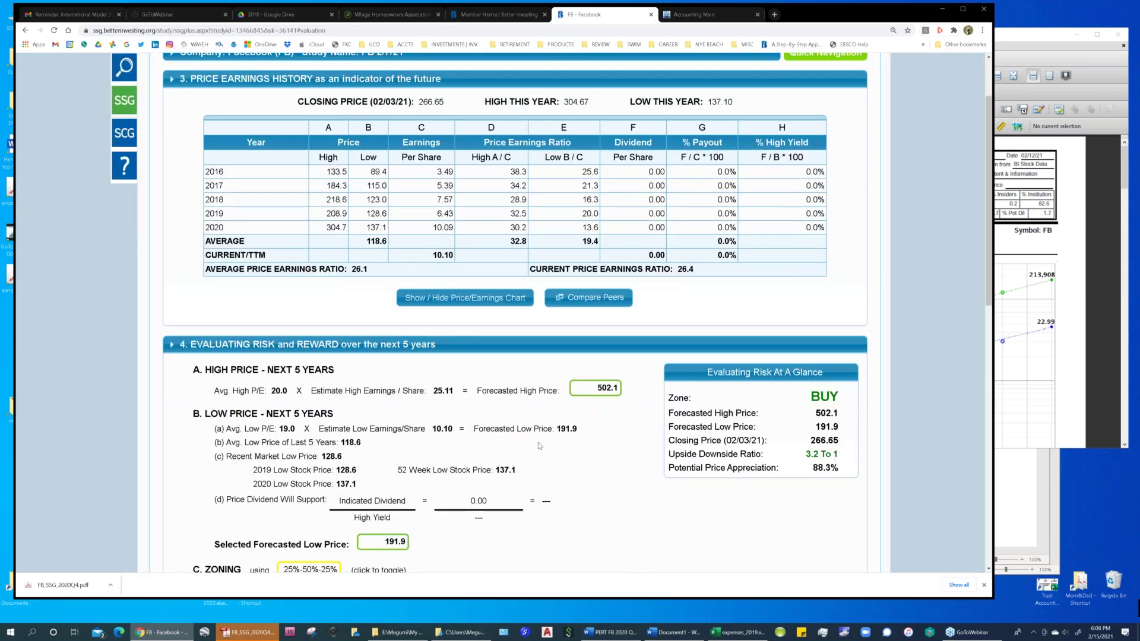
pyautogui.click(393, 544)
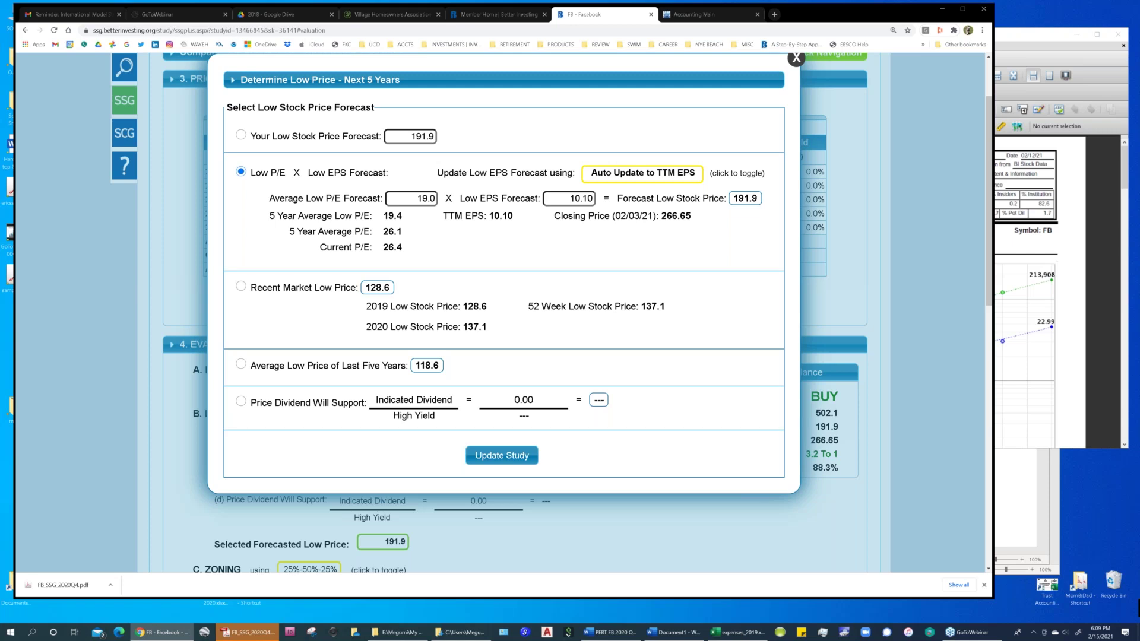
pyautogui.scroll(1, 574, 366)
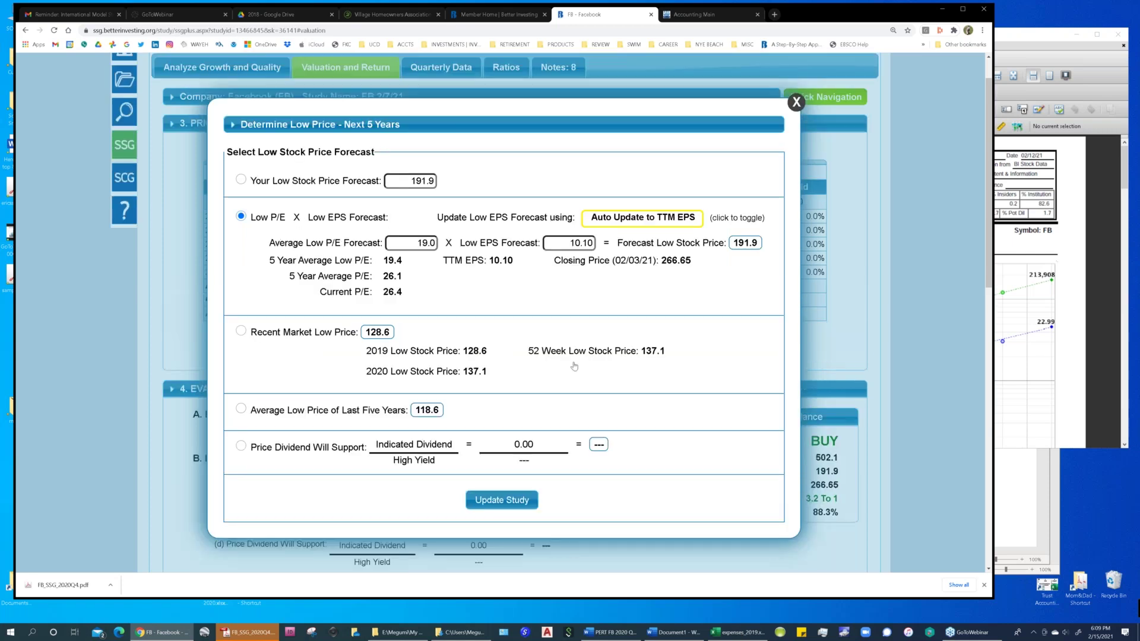
pyautogui.click(795, 103)
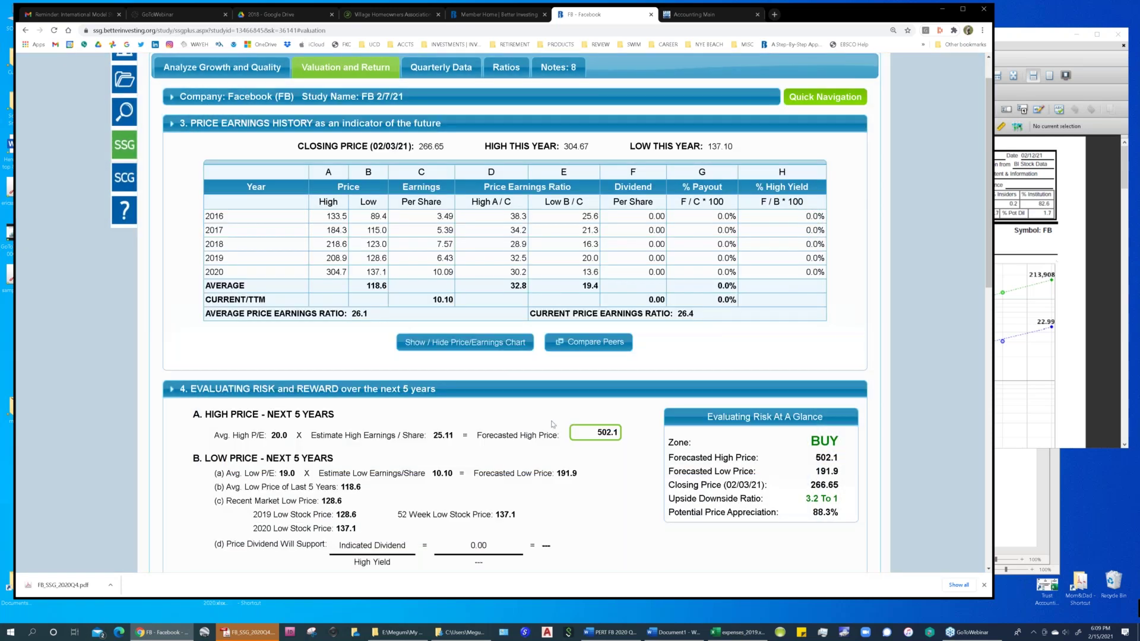
# Set the average high P/E forecast to 30 in the high price forecast and update the study.
pyautogui.click(603, 432)
pyautogui.write('30')
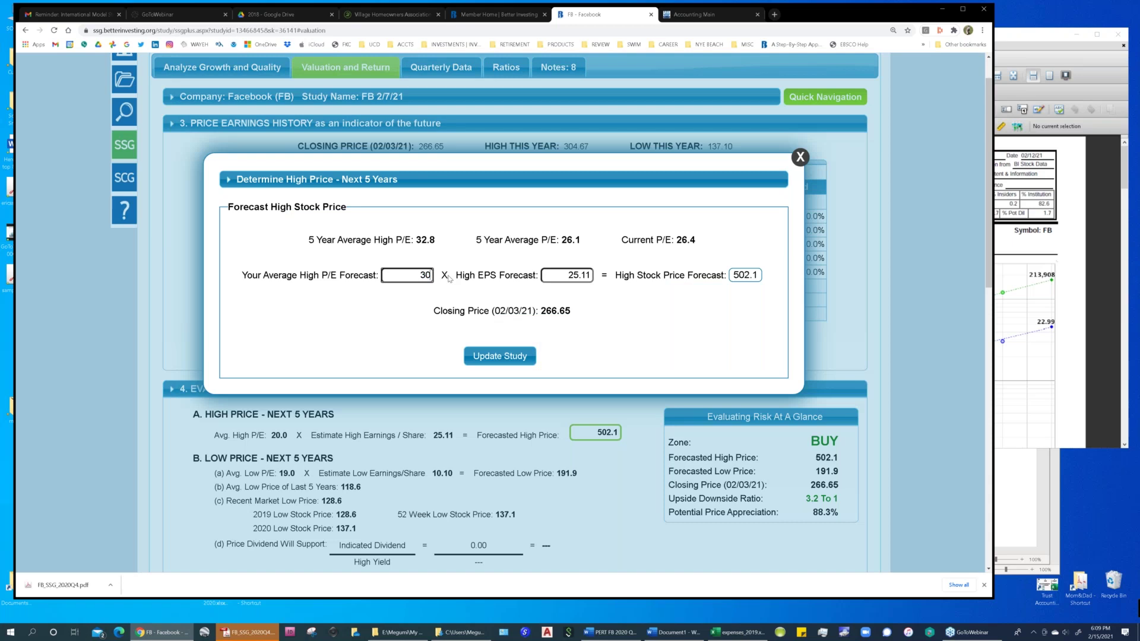
pyautogui.click(486, 355)
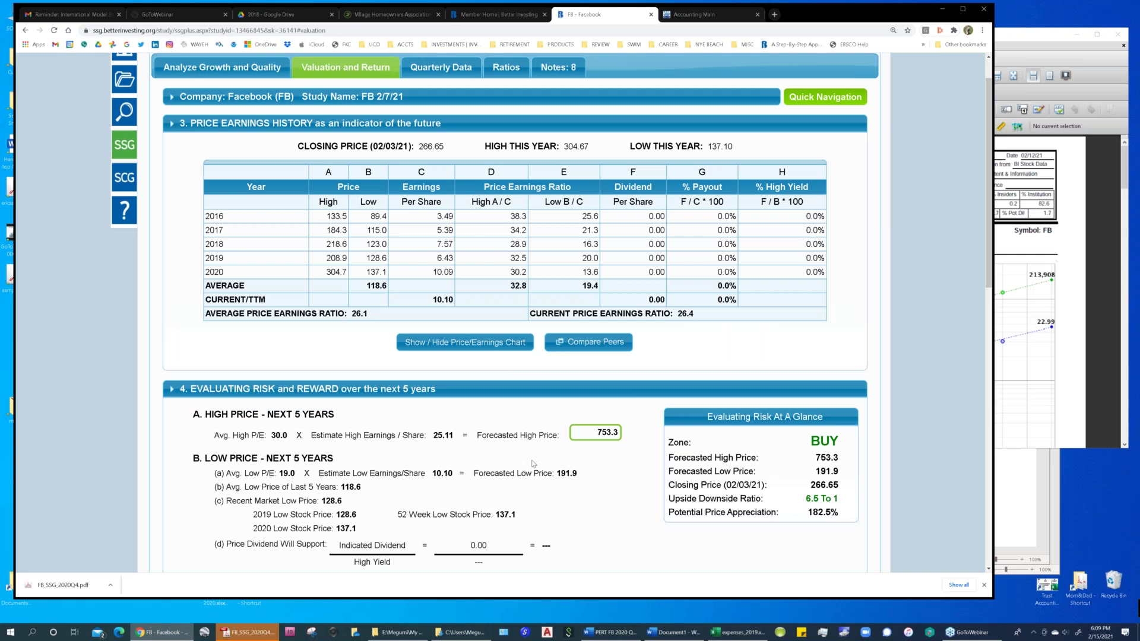
# Recheck the low P/E and low EPS inputs of the forecasted low price without updating the study.
pyautogui.scroll(-2, 533, 463)
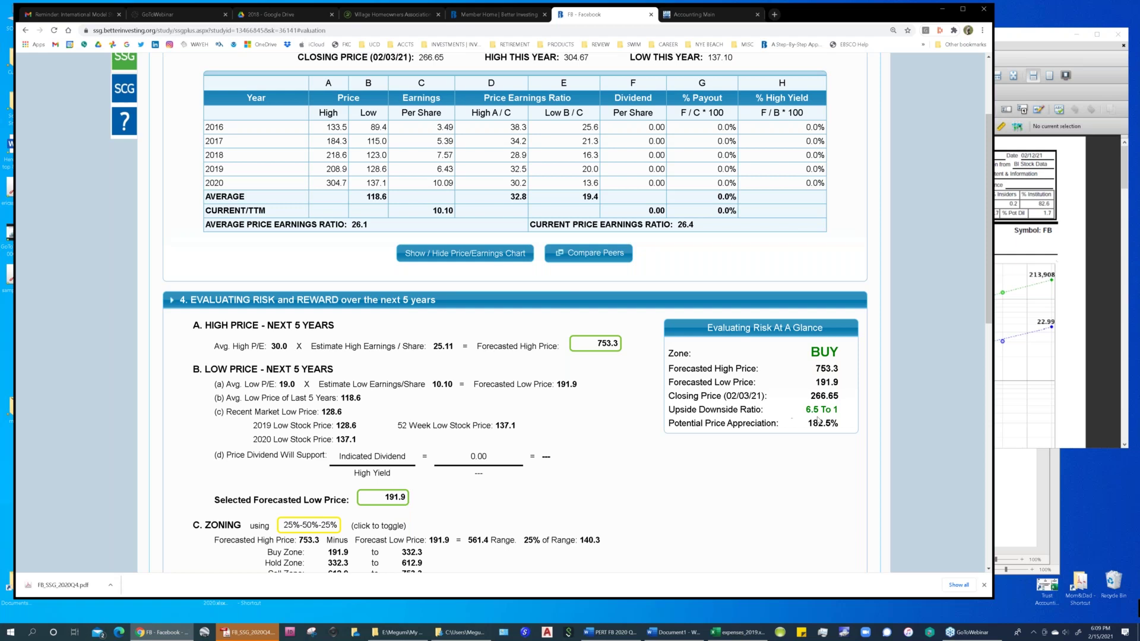
pyautogui.click(390, 497)
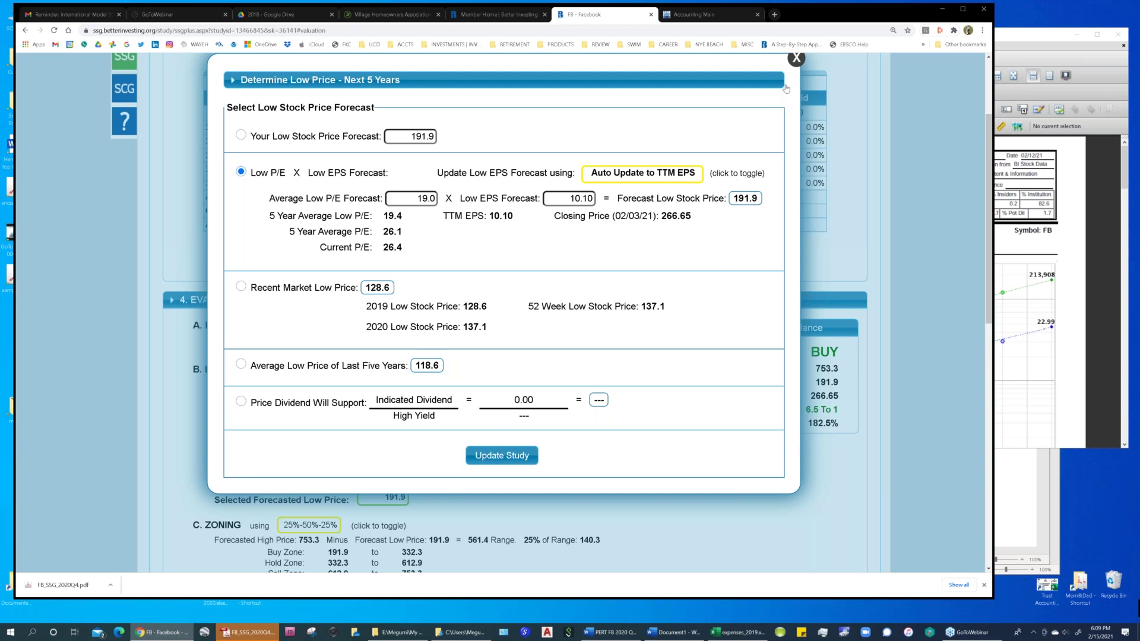
pyautogui.click(796, 60)
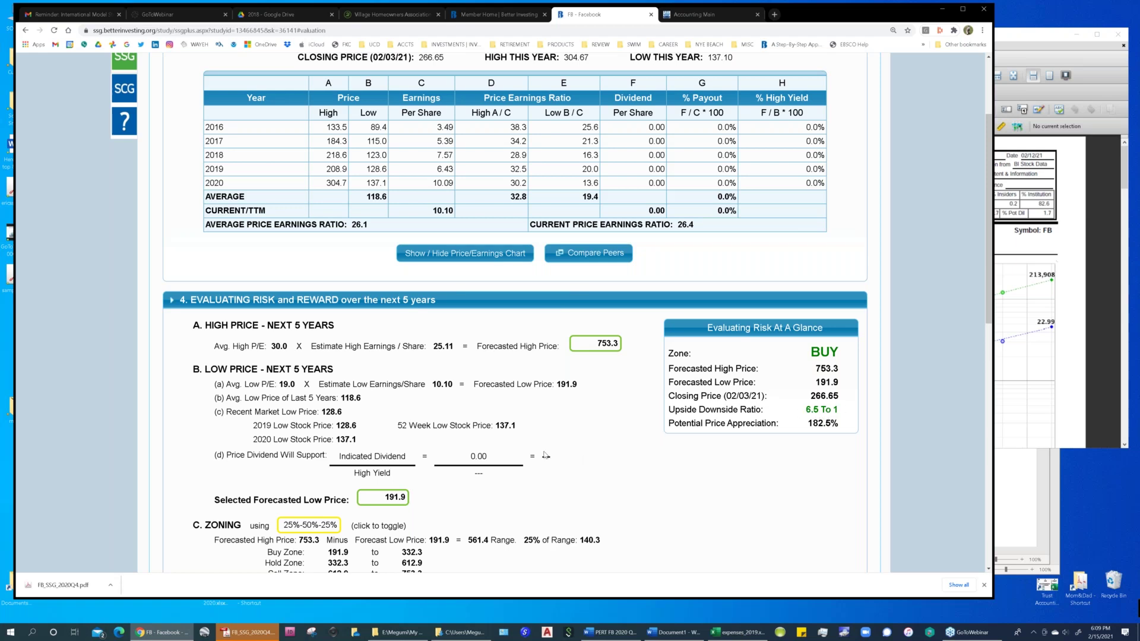
# Review the risk and reward calculations and the price earnings history of the Facebook study.
pyautogui.scroll(-2, 545, 456)
pyautogui.scroll(-1, 540, 459)
pyautogui.scroll(1, 539, 458)
pyautogui.scroll(2, 538, 458)
pyautogui.scroll(2, 371, 372)
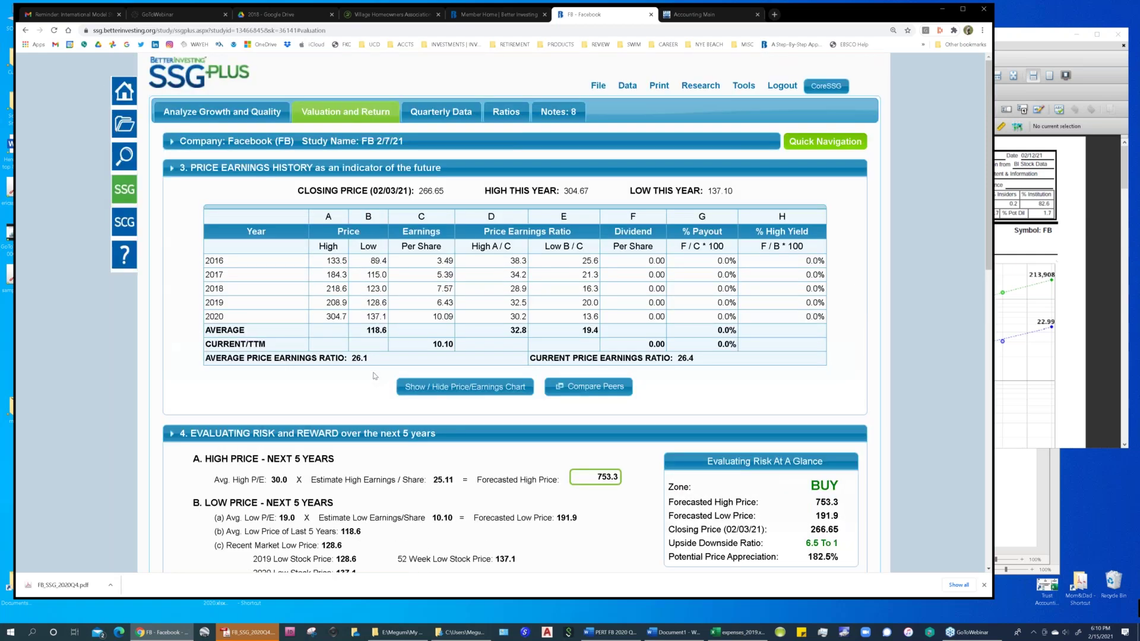
pyautogui.scroll(-1, 374, 376)
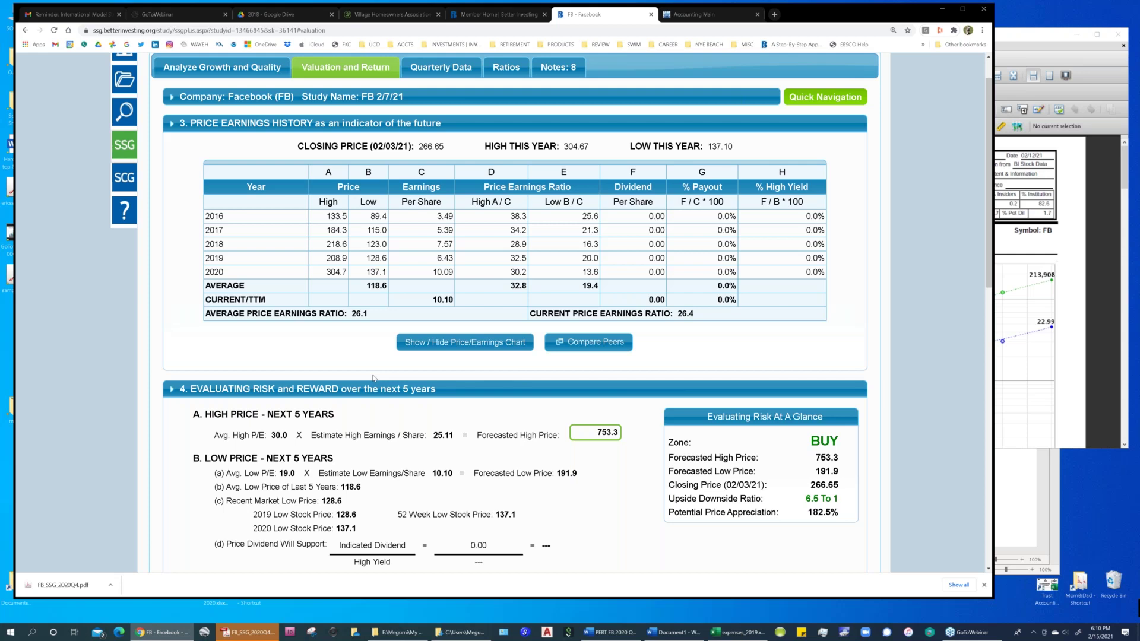
# Examine the study's zoning, upside downside ratio, price target and five-year potential results.
pyautogui.scroll(-2, 374, 378)
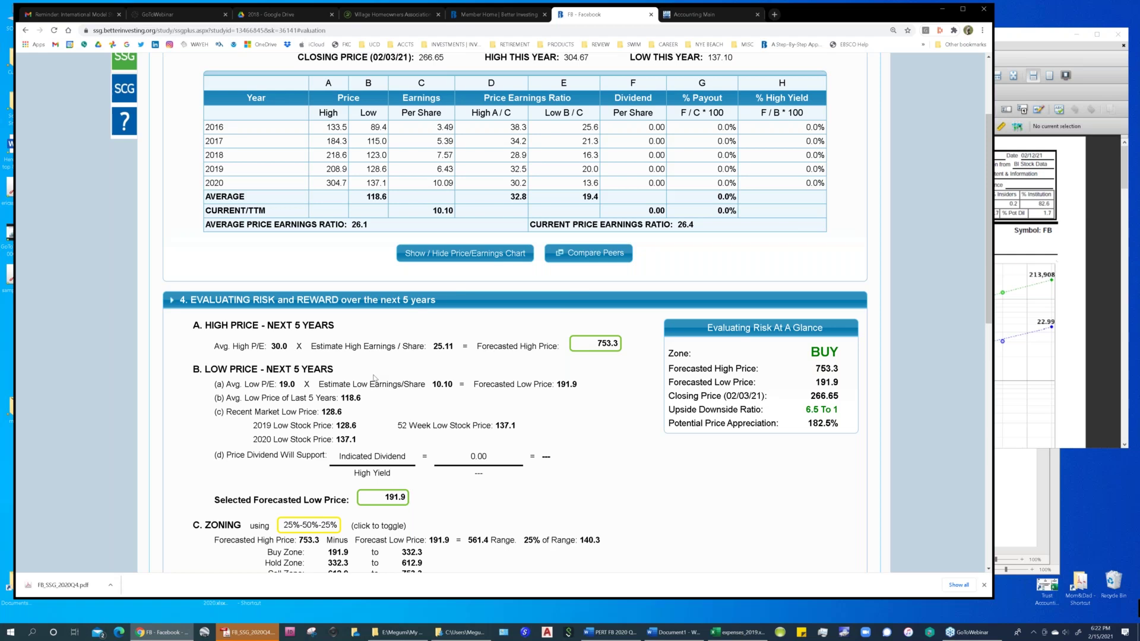
pyautogui.scroll(-1, 374, 378)
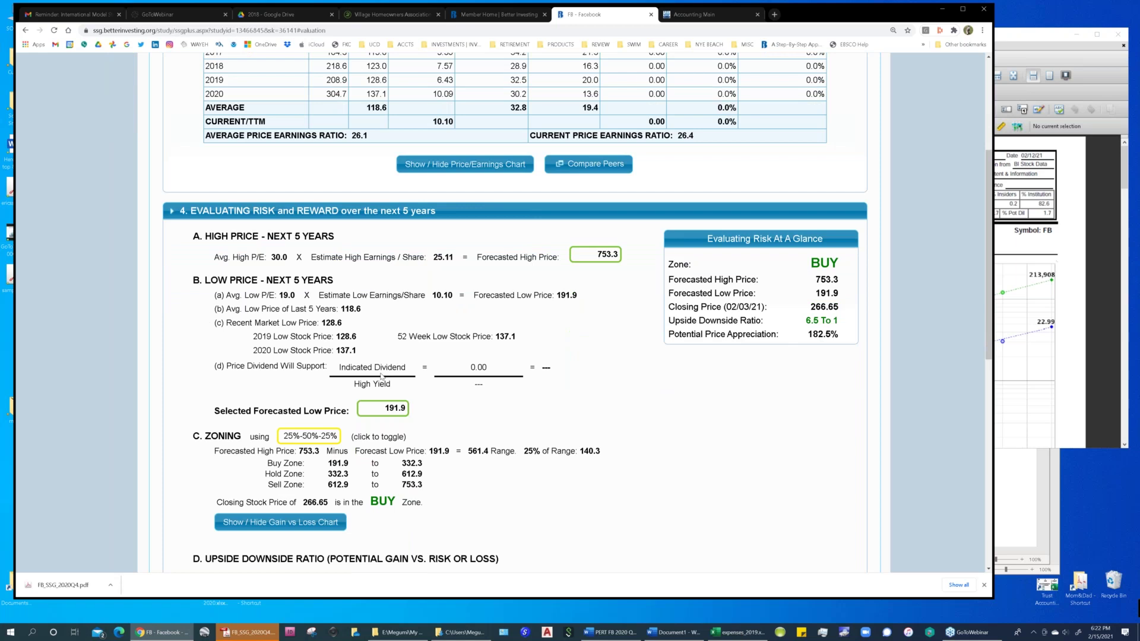
pyautogui.scroll(-2, 381, 375)
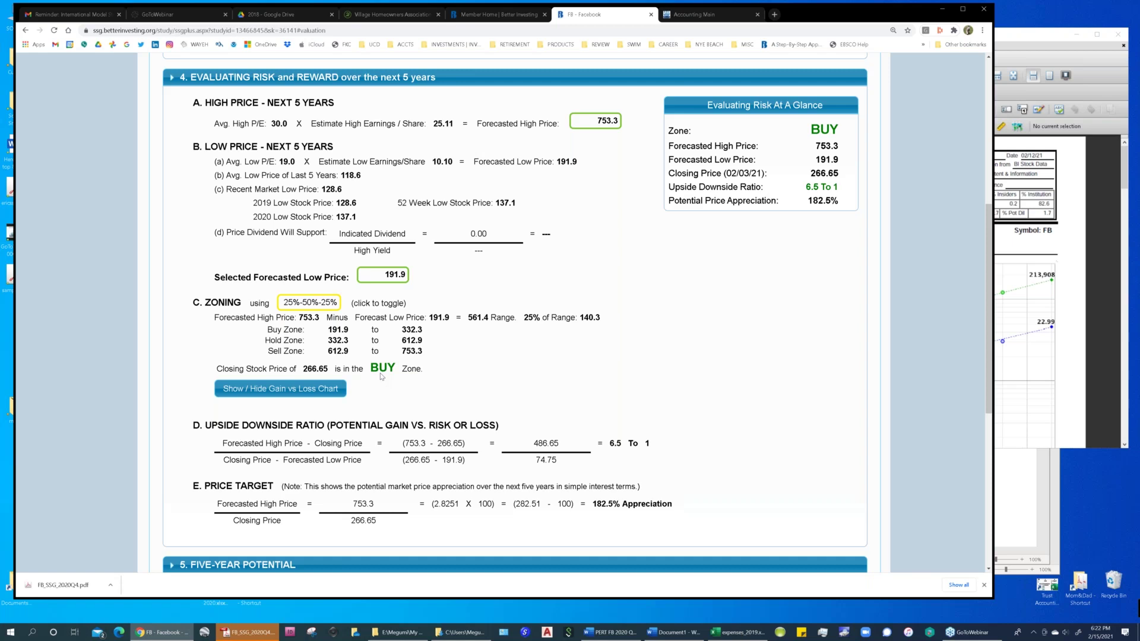
pyautogui.scroll(-5, 380, 375)
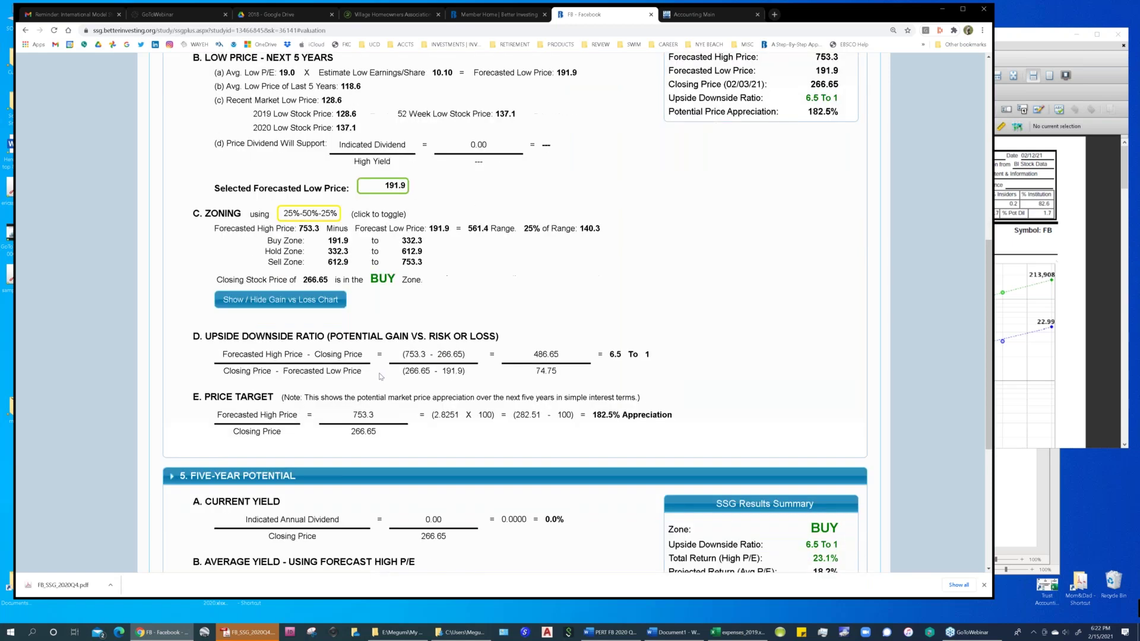
pyautogui.scroll(-2, 376, 375)
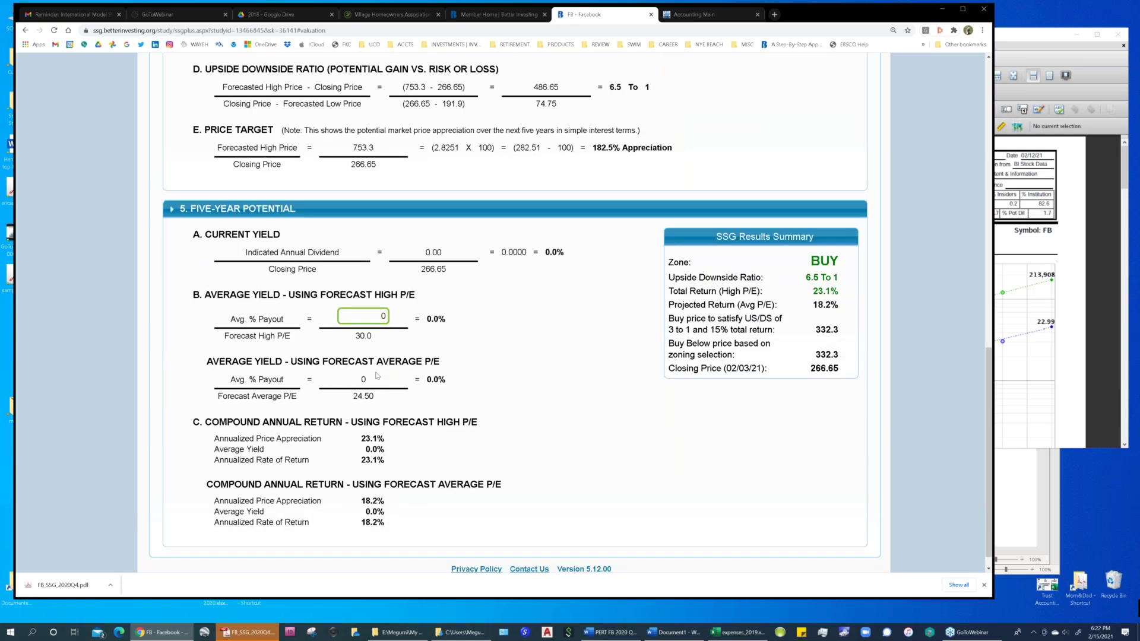
pyautogui.scroll(3, 376, 376)
pyautogui.scroll(2, 380, 371)
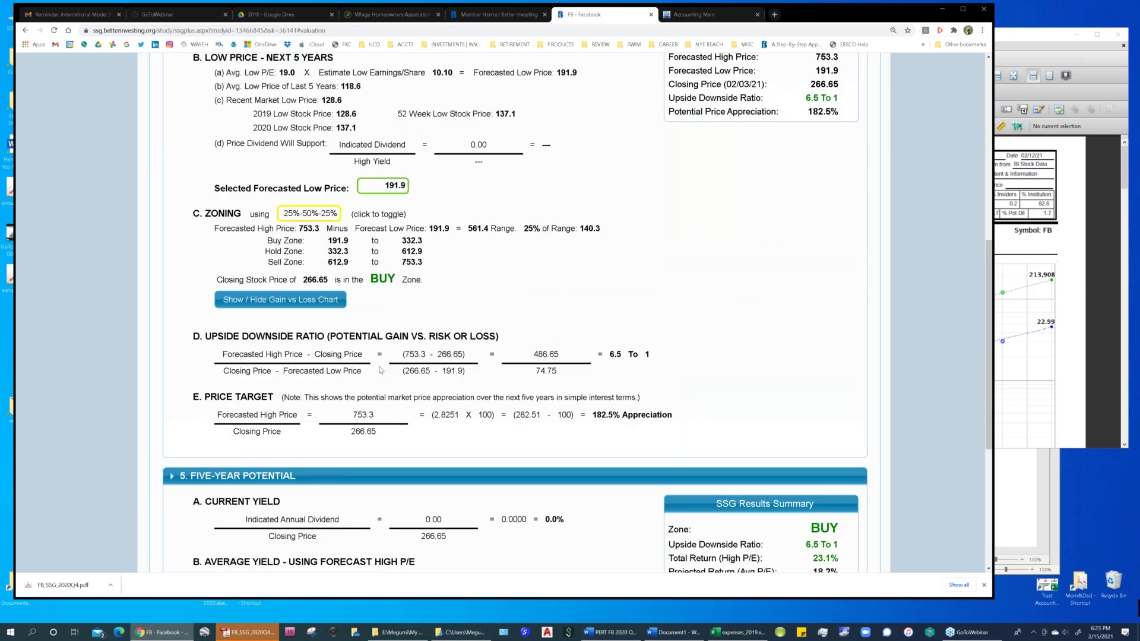
pyautogui.scroll(2, 380, 371)
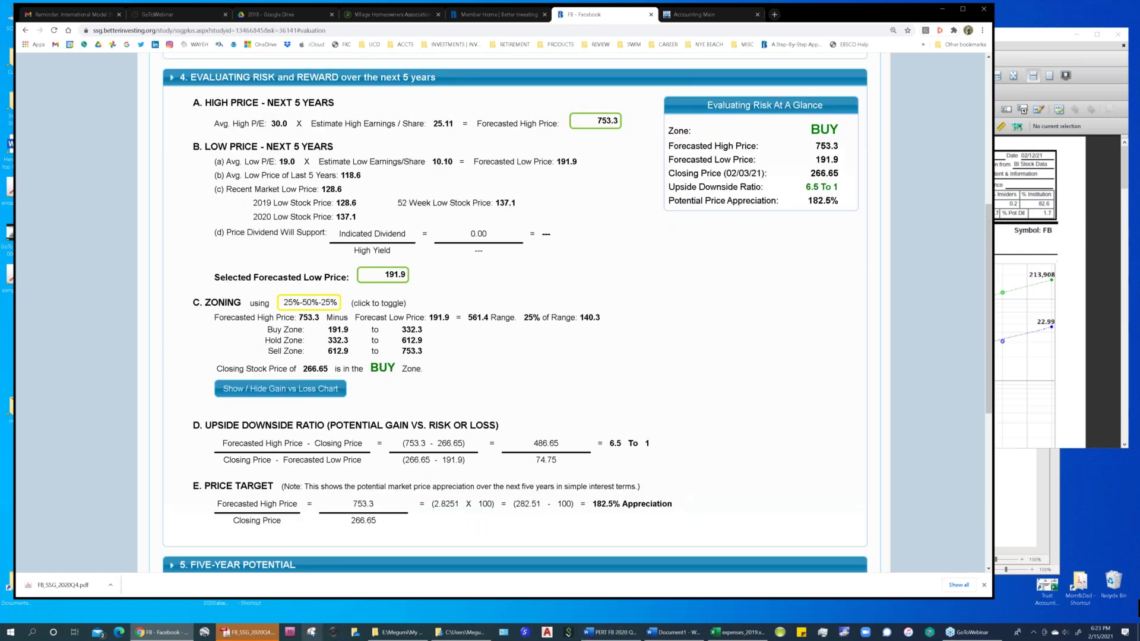
# Switch to Adobe Acrobat Pro showing FB_SSG_2020Q4.pdf, then move its window over the browser and enlarge it.
pyautogui.click(251, 633)
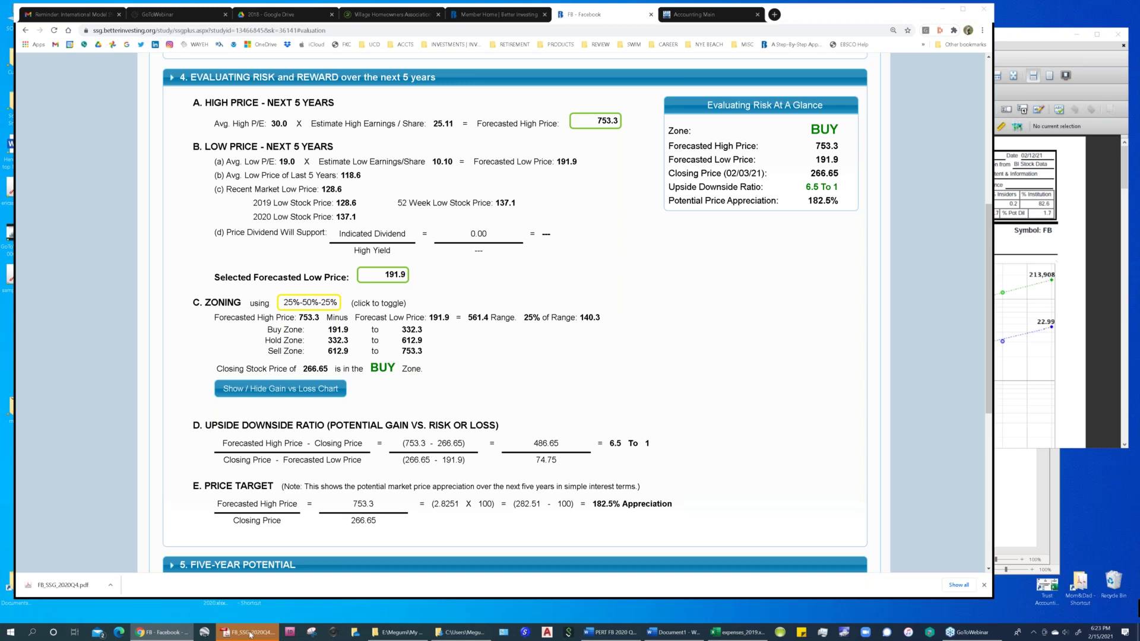
pyautogui.click(251, 633)
pyautogui.moveTo(634, 53); pyautogui.dragTo(138, 28)
pyautogui.moveTo(687, 519); pyautogui.dragTo(799, 559)
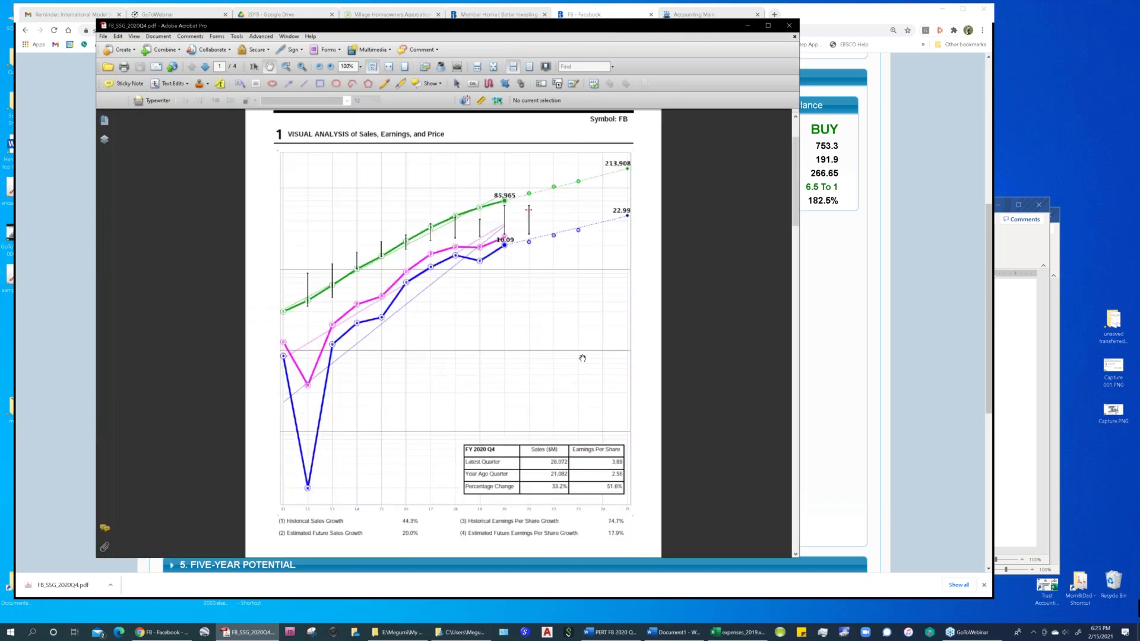
# Compare the PDF study's sales and EPS growth estimates with its management evaluation and price earnings history sections.
pyautogui.scroll(-2, 582, 358)
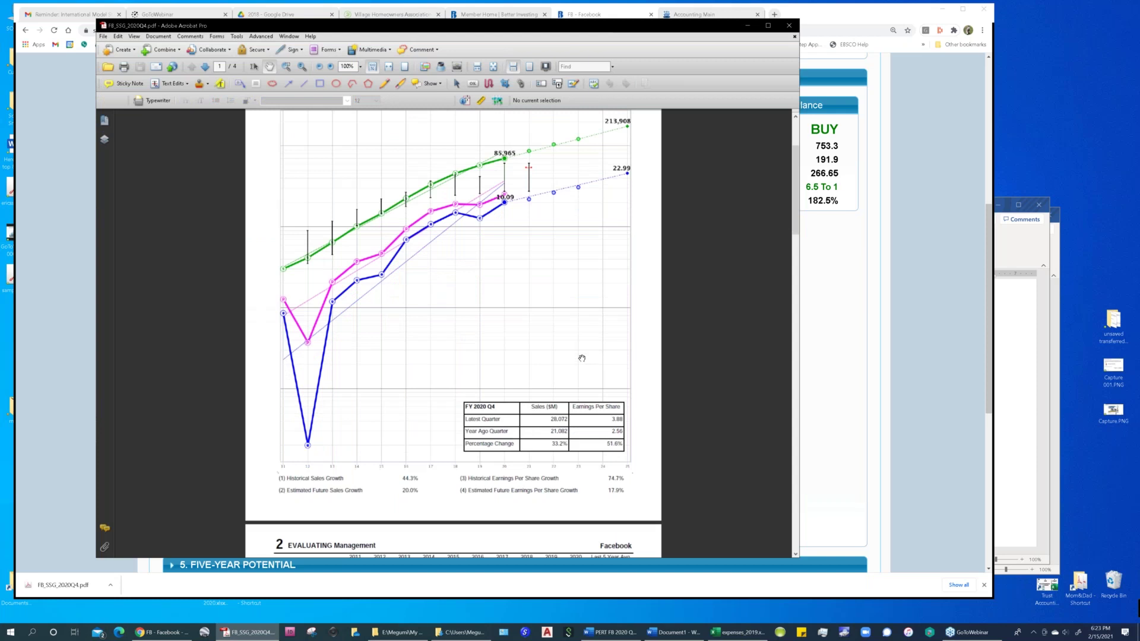
pyautogui.scroll(-5, 582, 358)
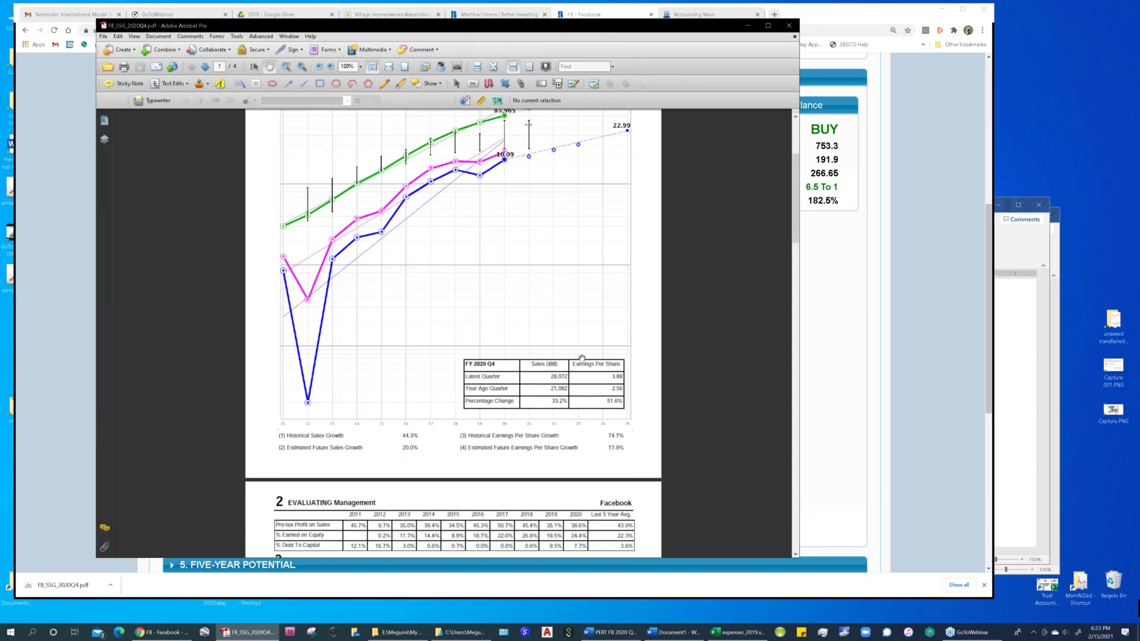
pyautogui.scroll(-2, 582, 358)
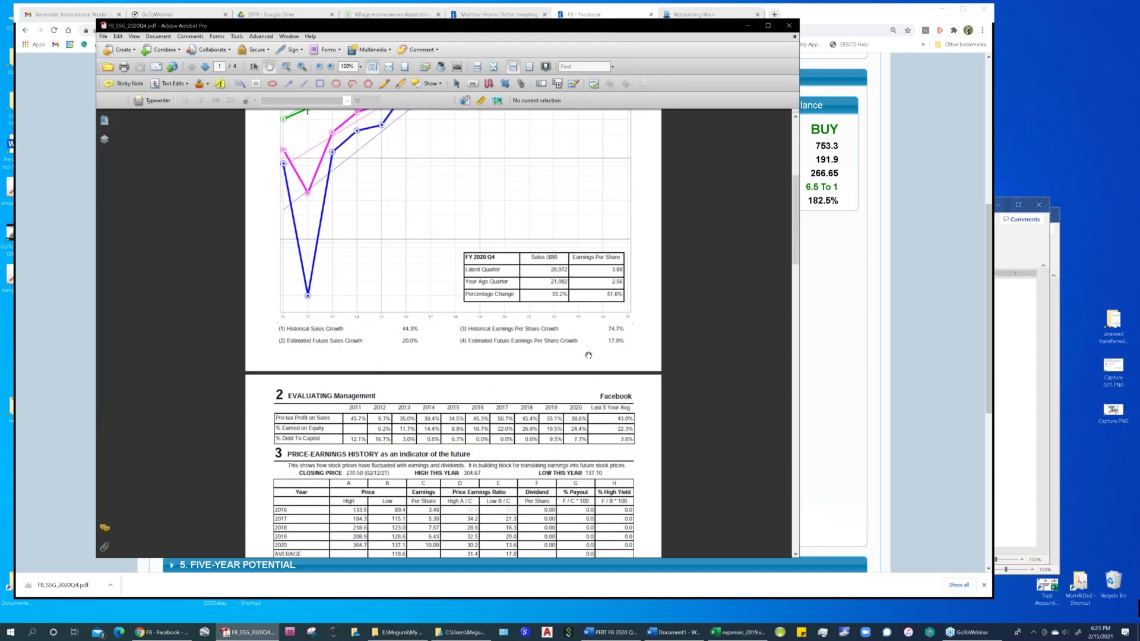
pyautogui.scroll(6, 589, 355)
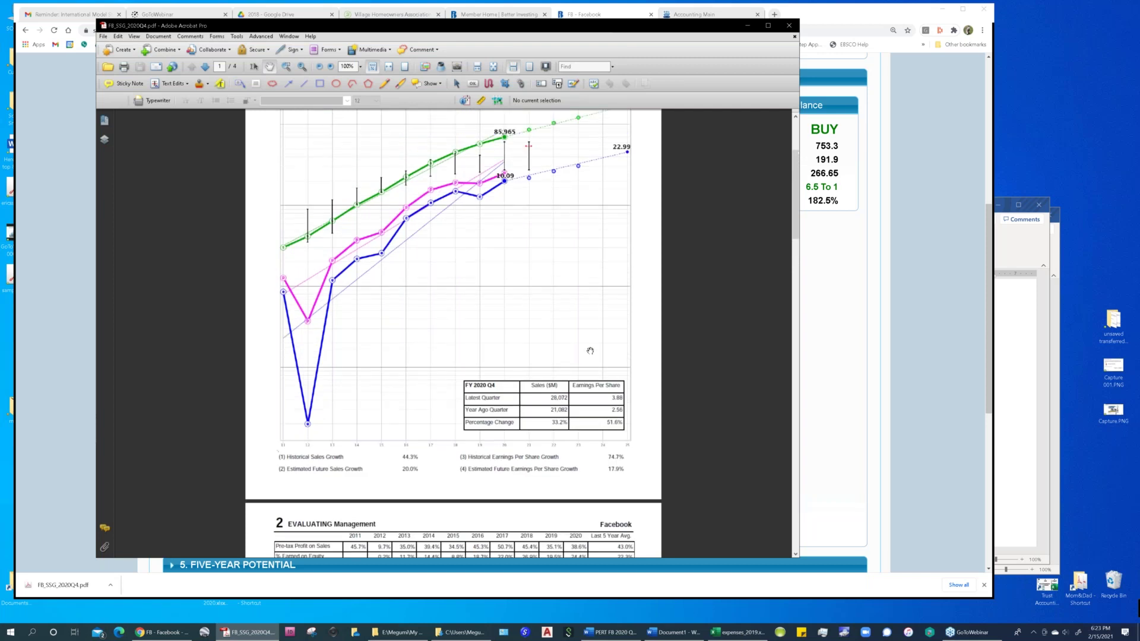
pyautogui.scroll(2, 594, 336)
pyautogui.scroll(-2, 596, 327)
pyautogui.scroll(-2, 598, 328)
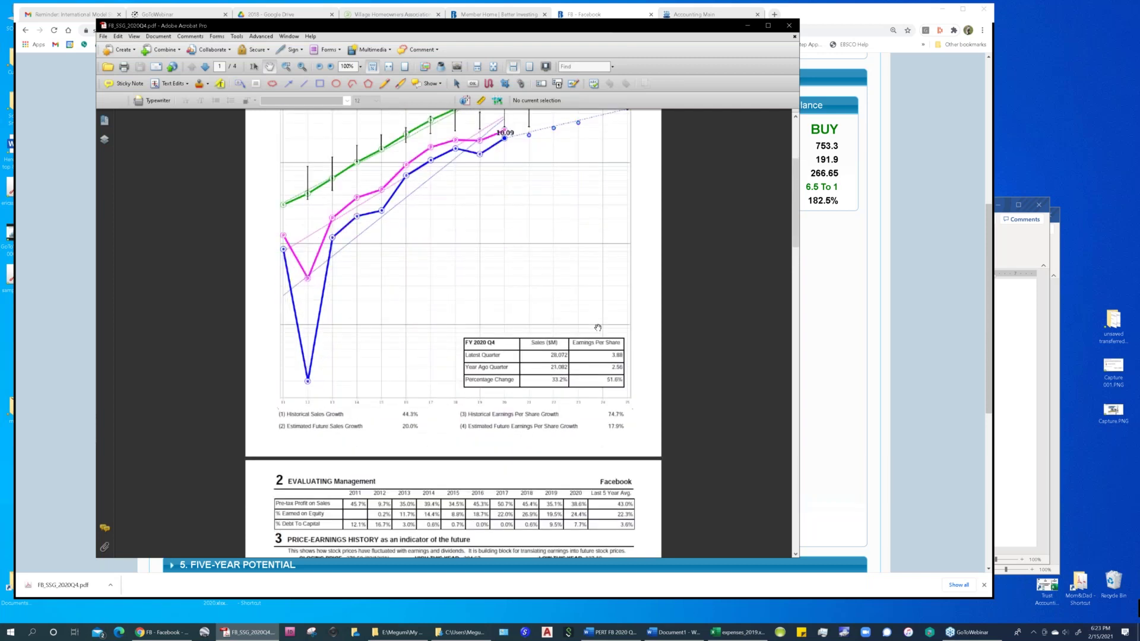
pyautogui.scroll(-1, 598, 328)
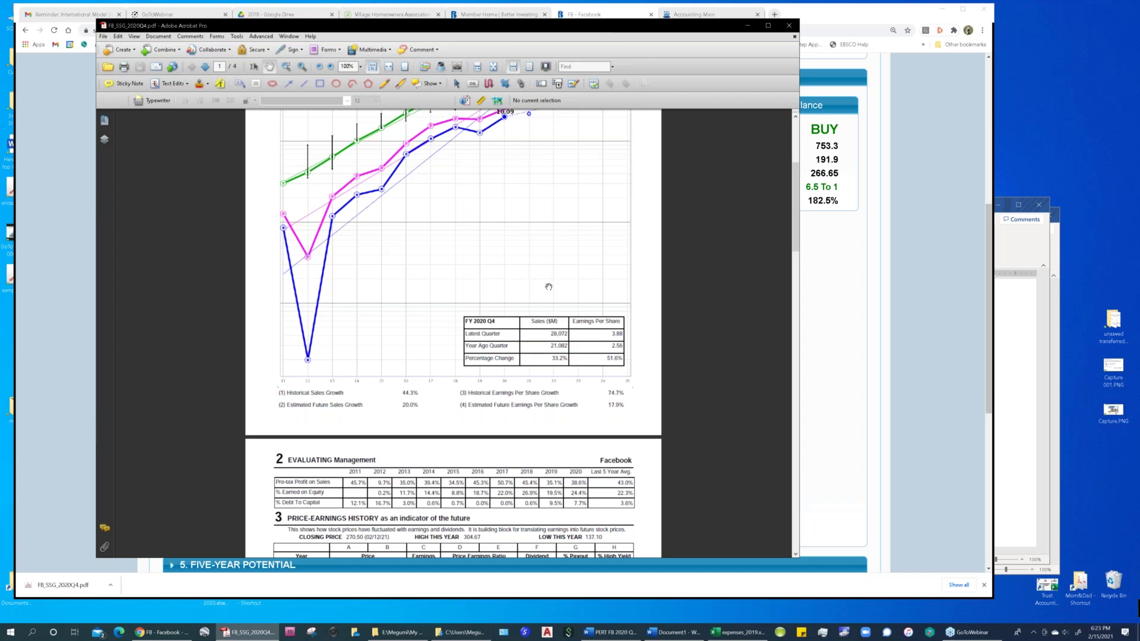
pyautogui.scroll(-2, 548, 287)
pyautogui.scroll(1, 632, 165)
# Minimize the PDF window and return to the start of the Facebook study's valuation page in the browser.
pyautogui.rightClick(695, 80)
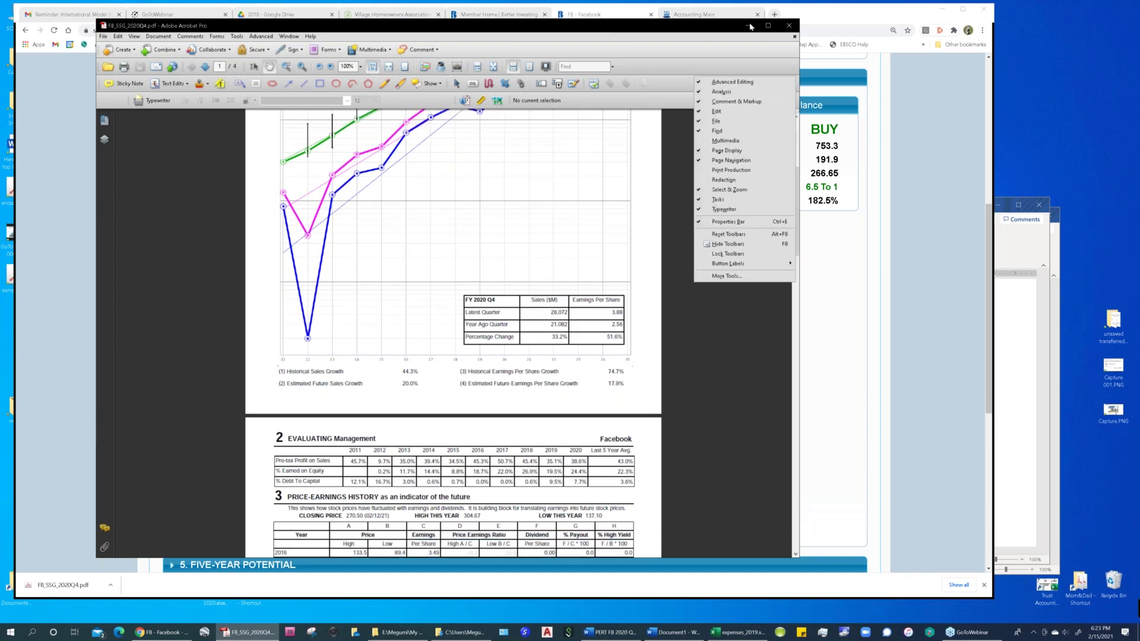
pyautogui.click(750, 26)
pyautogui.scroll(3, 514, 296)
pyautogui.scroll(2, 514, 297)
pyautogui.scroll(3, 514, 297)
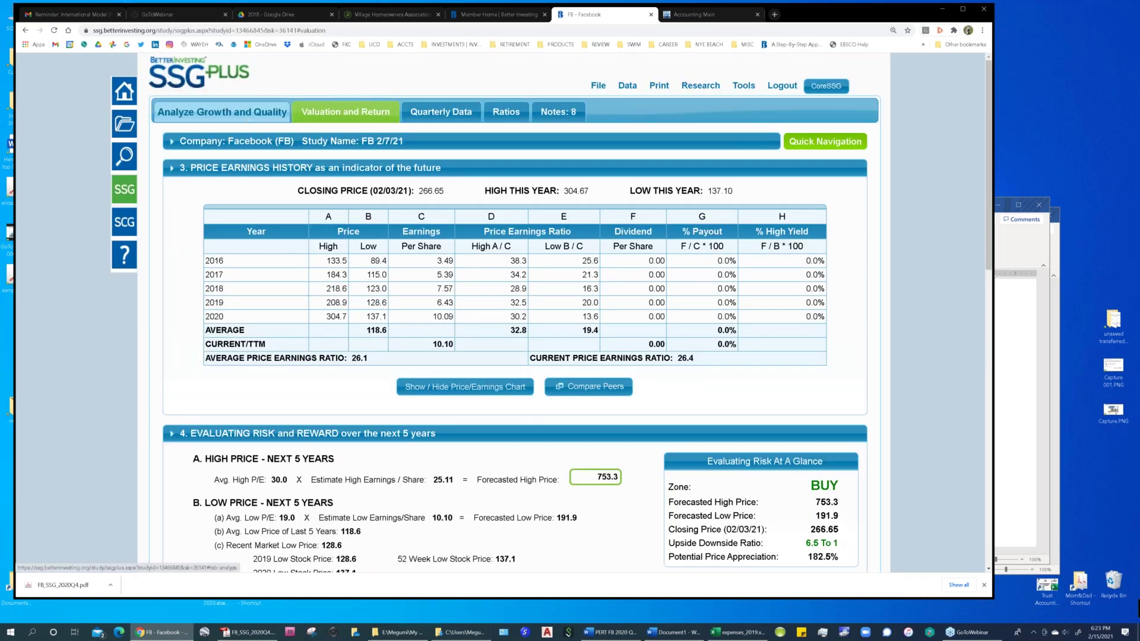
# Set the Facebook study's five-year EPS growth rate forecast to 15% and update the study.
pyautogui.click(221, 112)
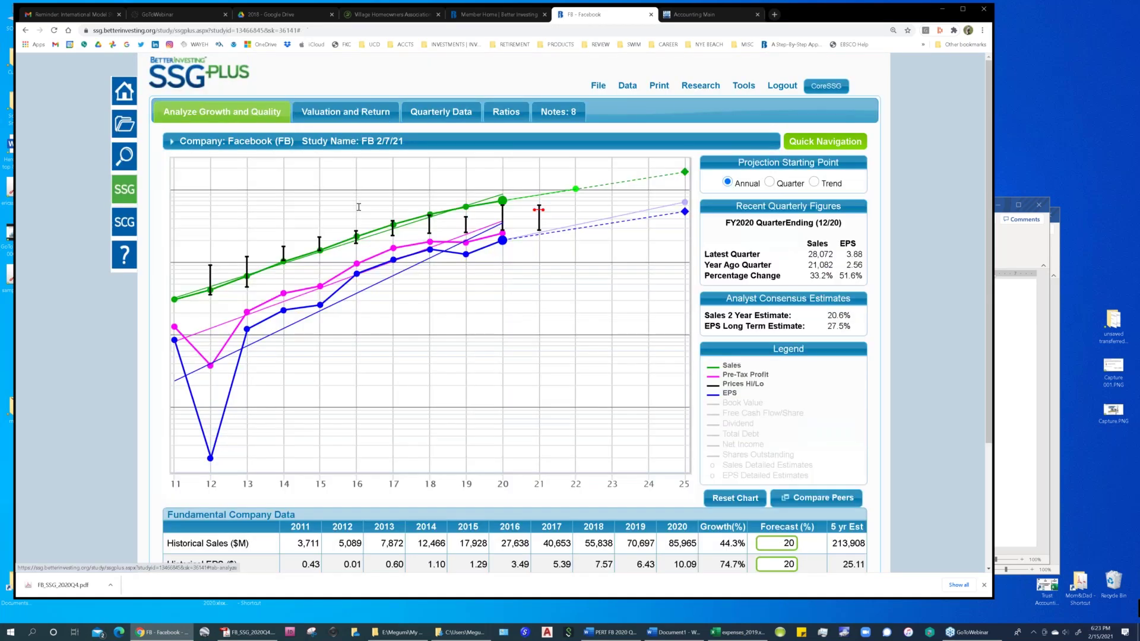
pyautogui.click(784, 564)
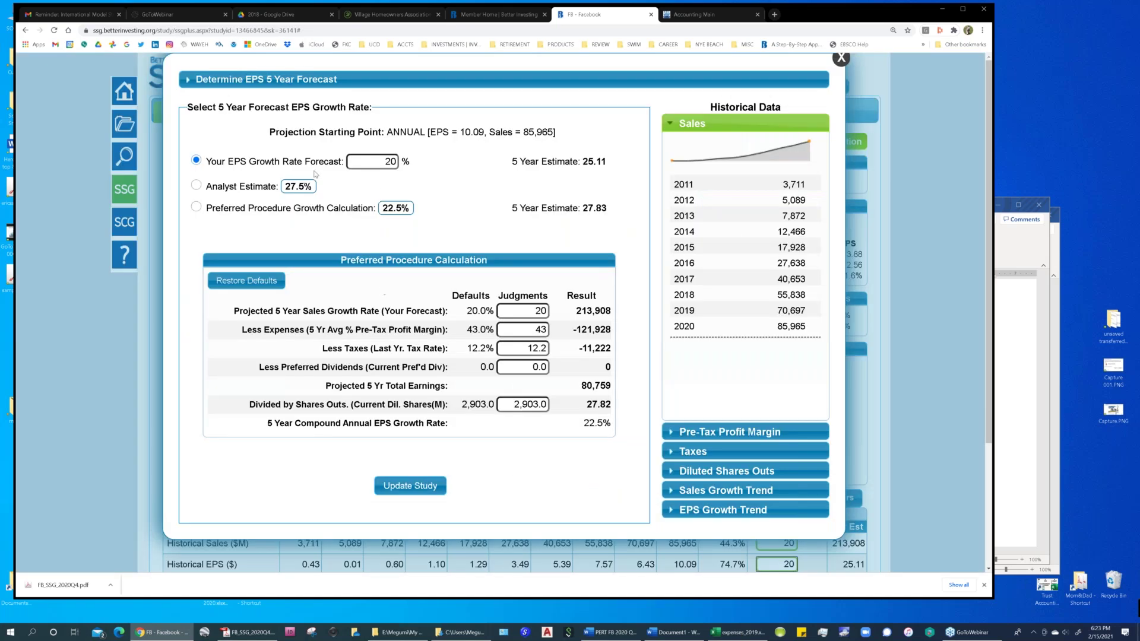
pyautogui.click(381, 160)
pyautogui.write('15')
pyautogui.click(417, 486)
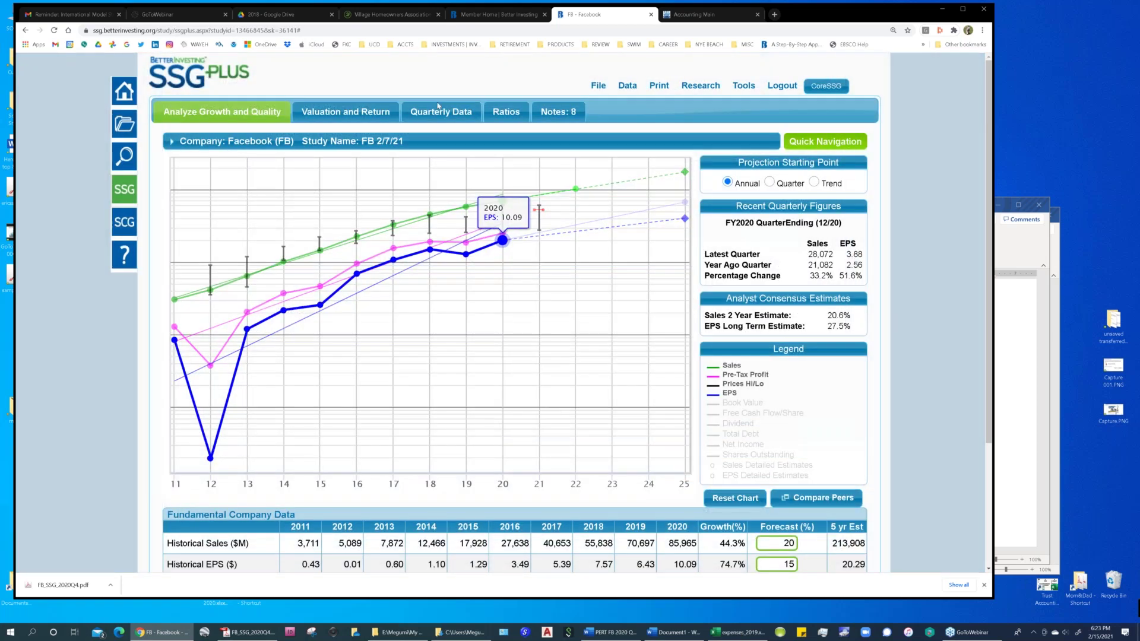
# Review the recalculated valuation and return figures, from the forecasted high price through zoning to the five-year potential.
pyautogui.moveTo(429, 242)
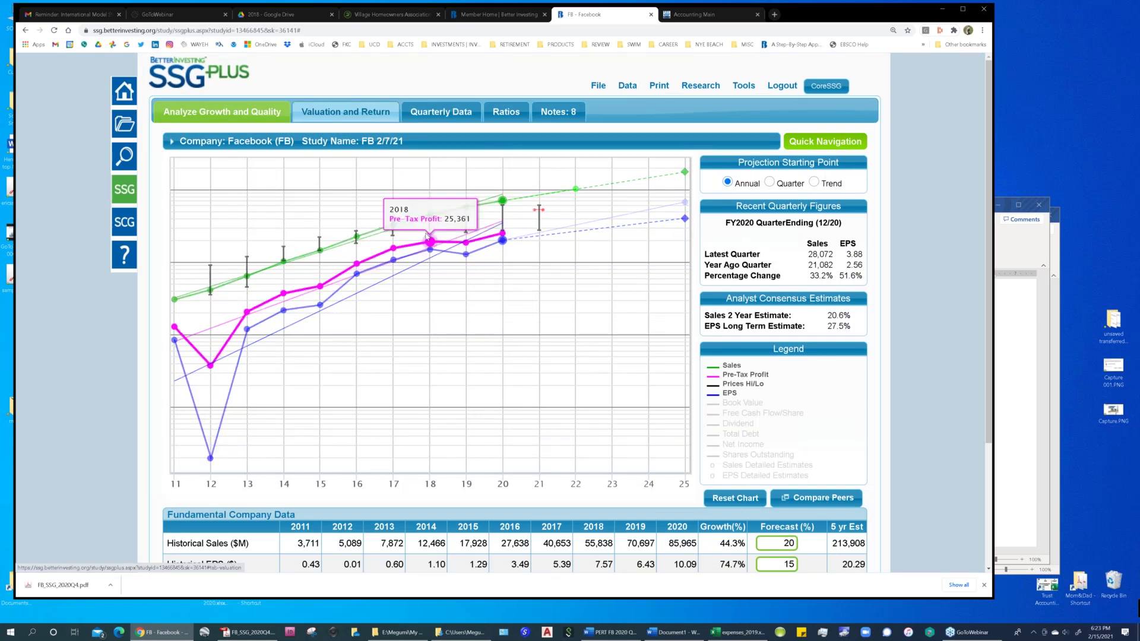
pyautogui.click(345, 112)
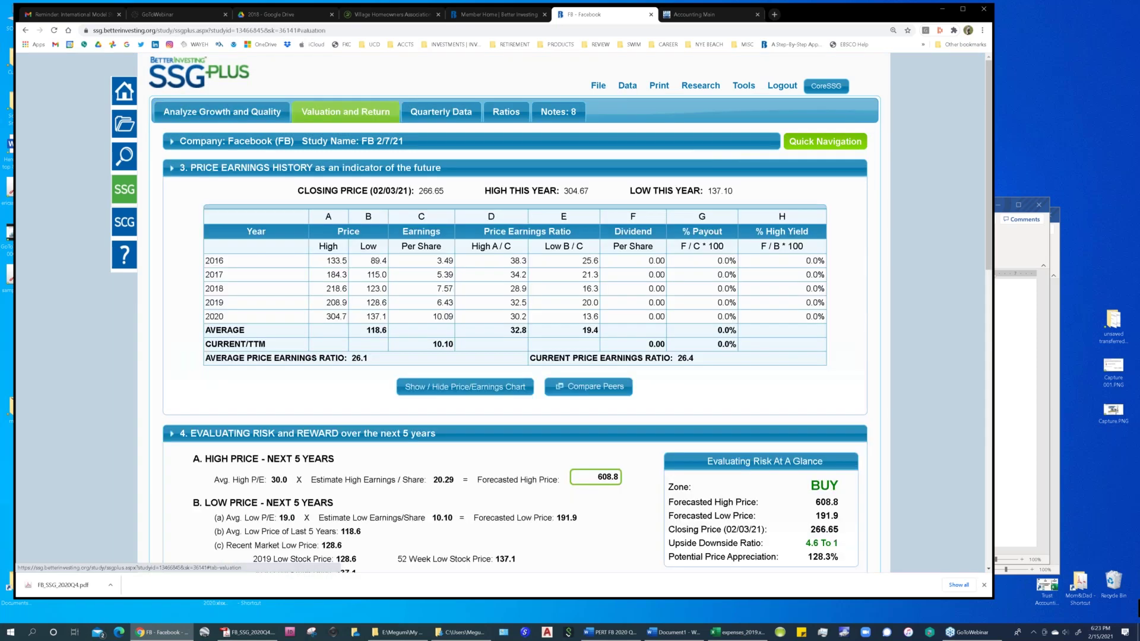
pyautogui.scroll(-8, 495, 315)
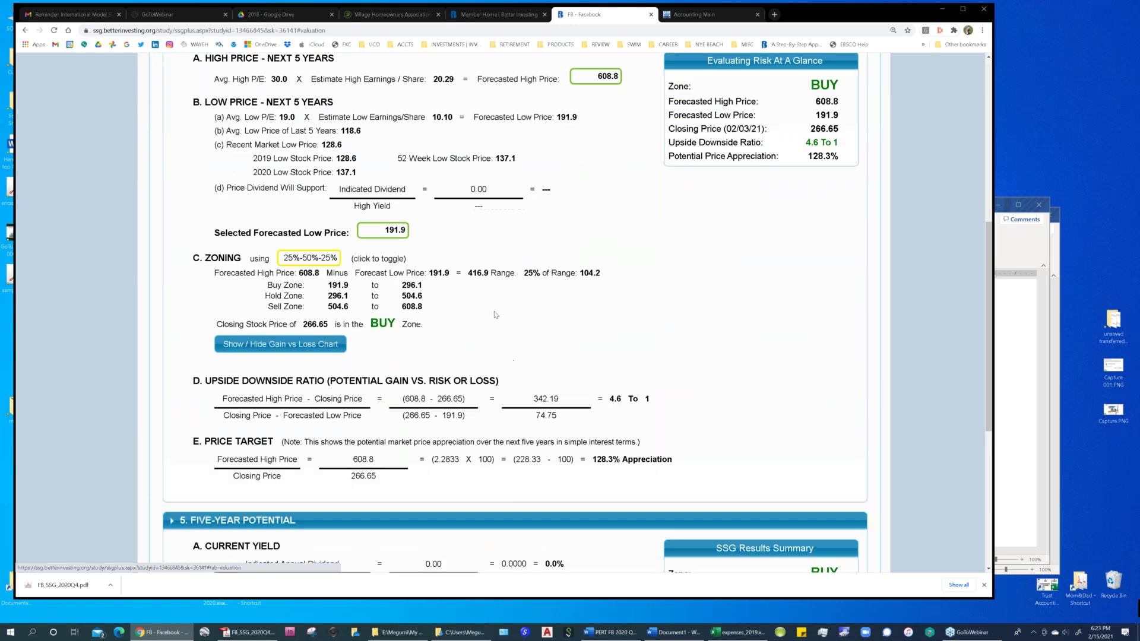
pyautogui.scroll(-4, 494, 314)
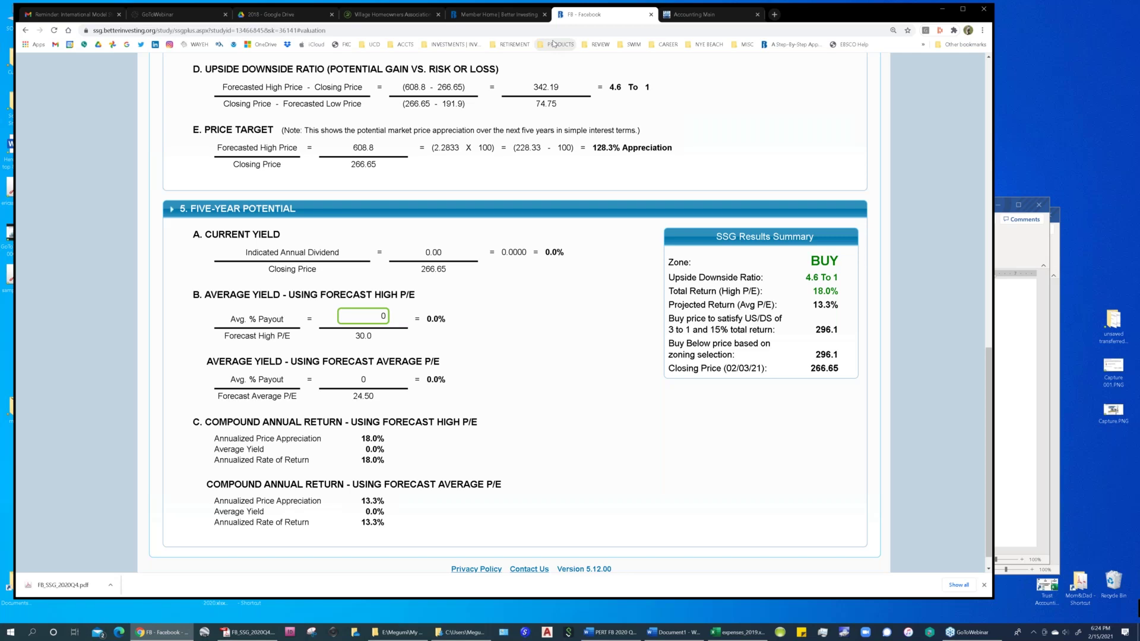
# Switch to the club's myICLUB accounting site and open the Sector & Industry Diversification portfolio report.
pyautogui.click(700, 18)
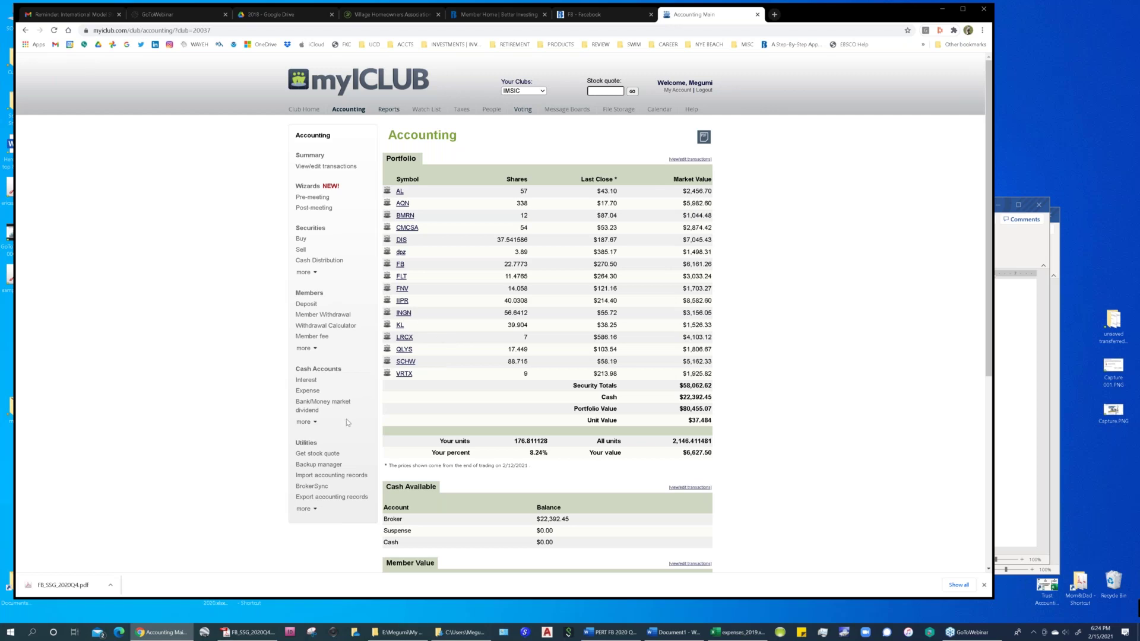
pyautogui.click(385, 112)
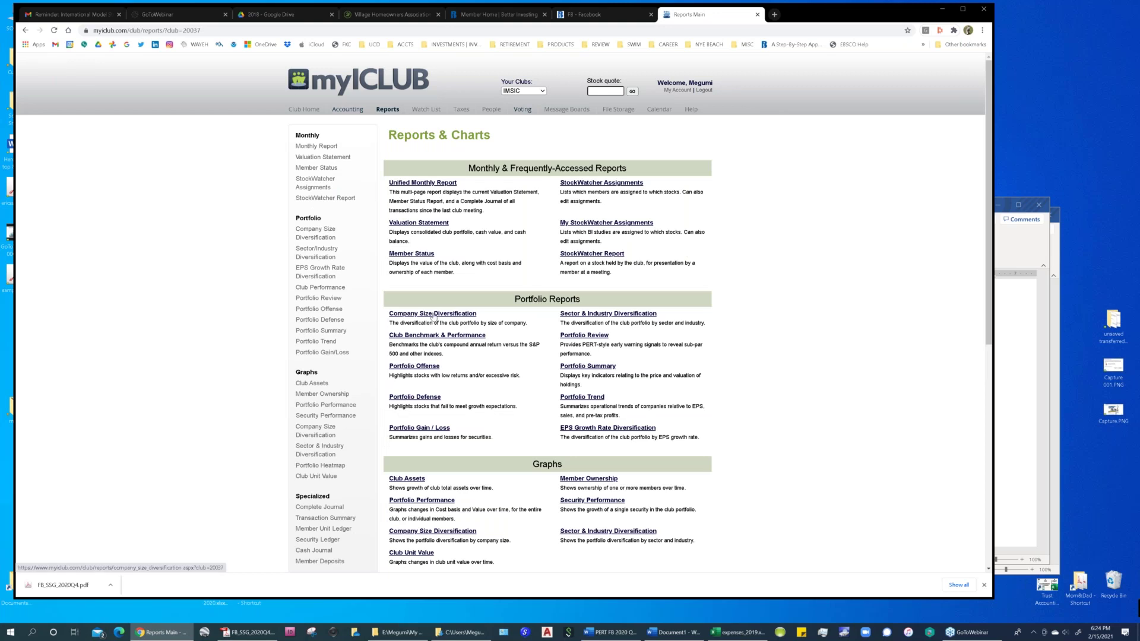
pyautogui.click(575, 315)
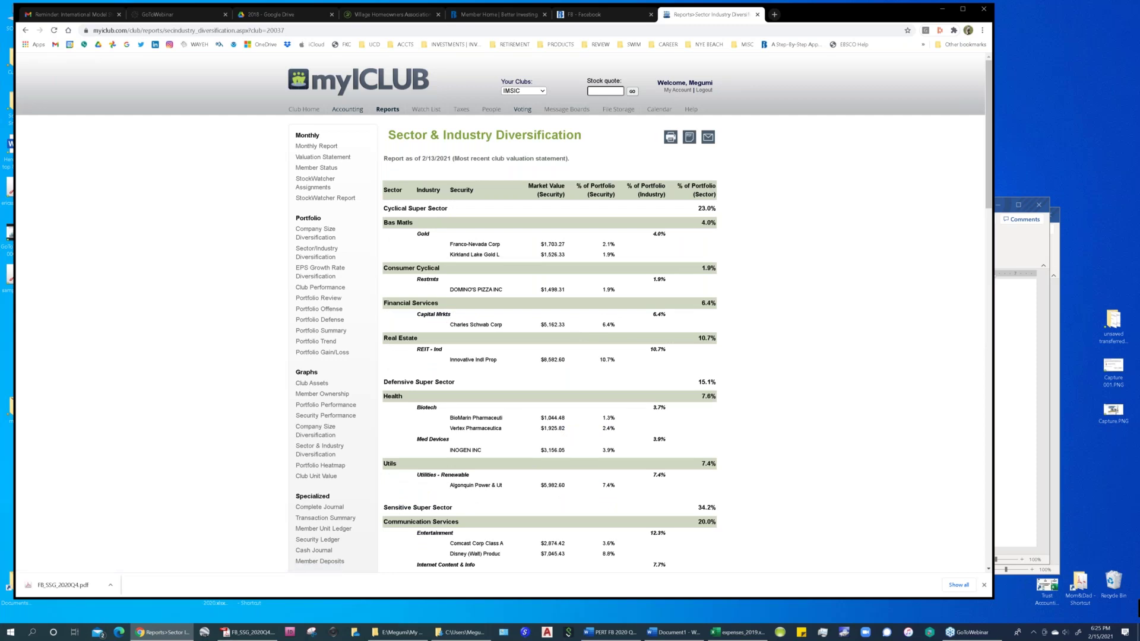
# Examine the portfolio percentages by security, industry and sector in the diversification table, including the cash holdings.
pyautogui.scroll(-2, 588, 331)
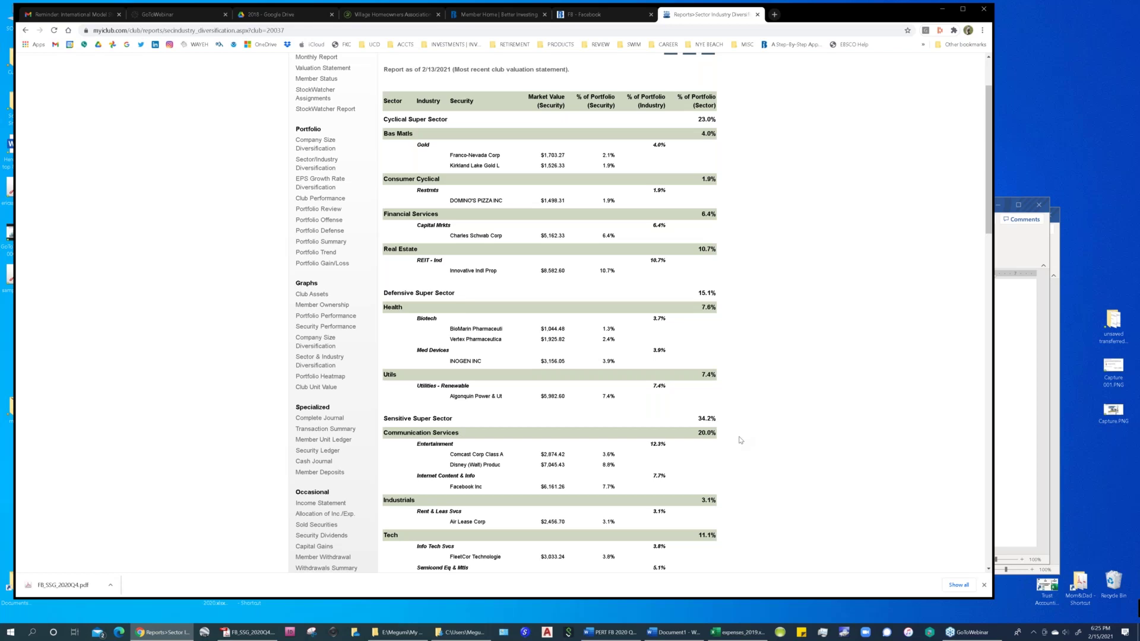
pyautogui.scroll(-1, 740, 440)
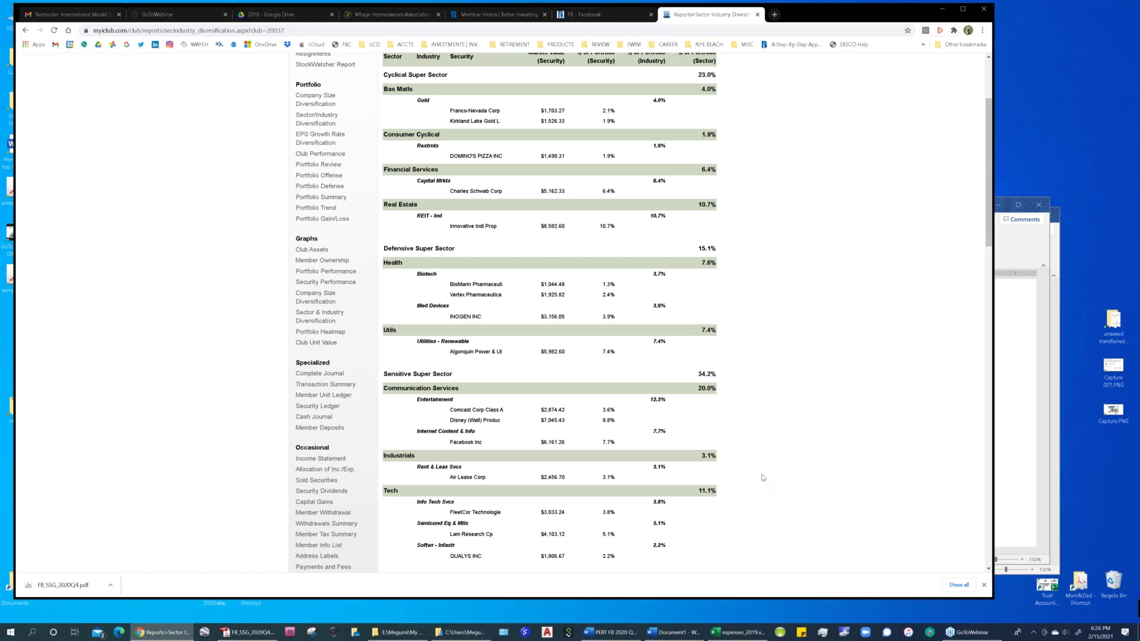
pyautogui.scroll(2, 763, 478)
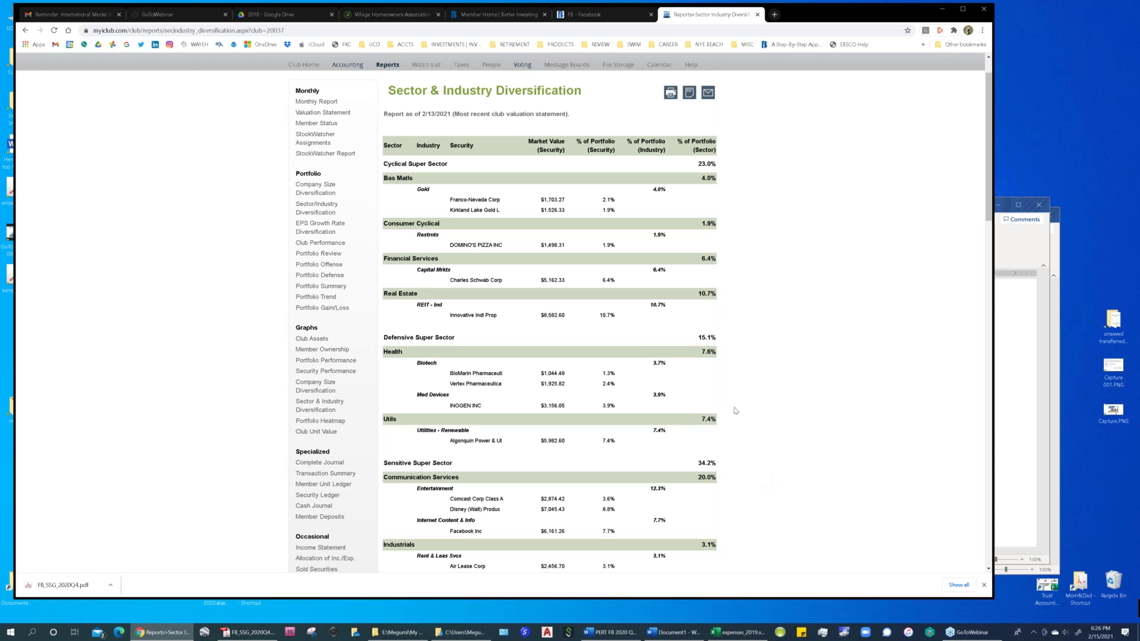
pyautogui.scroll(-1, 738, 436)
pyautogui.scroll(-4, 739, 435)
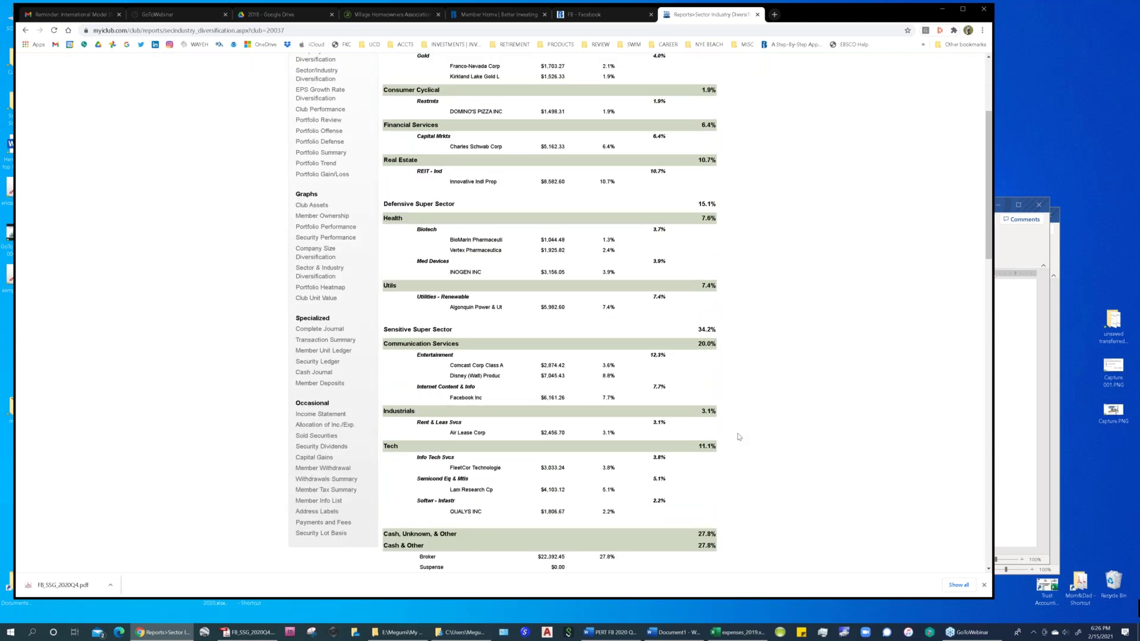
pyautogui.scroll(-1, 739, 437)
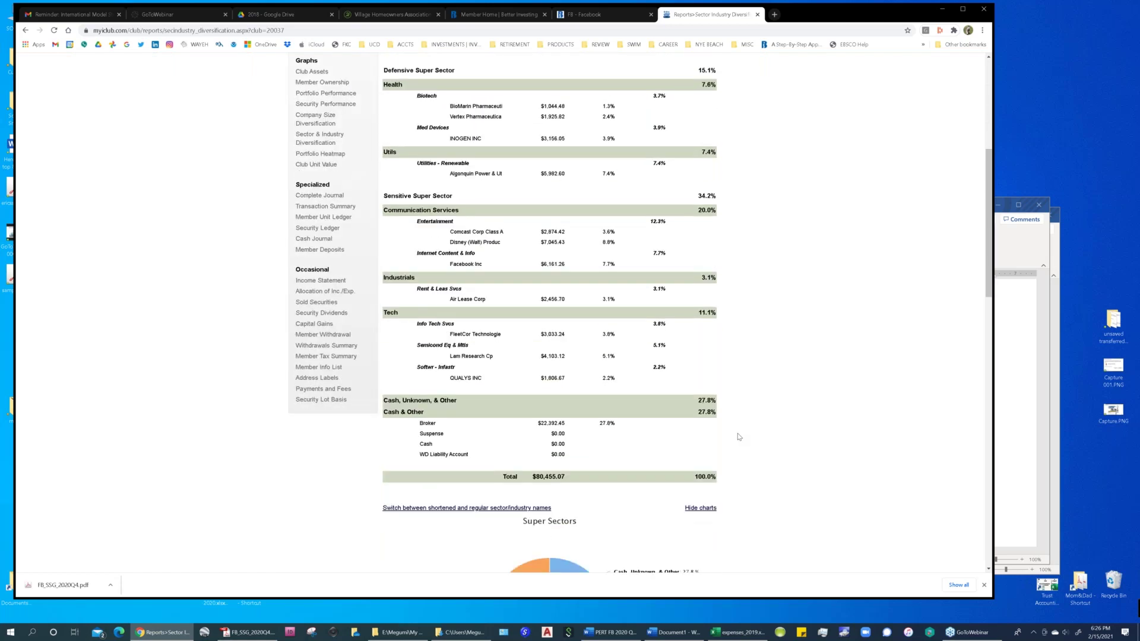
# Examine the Super Sectors, Sectors and Industries pie charts of the club's portfolio.
pyautogui.scroll(-4, 738, 437)
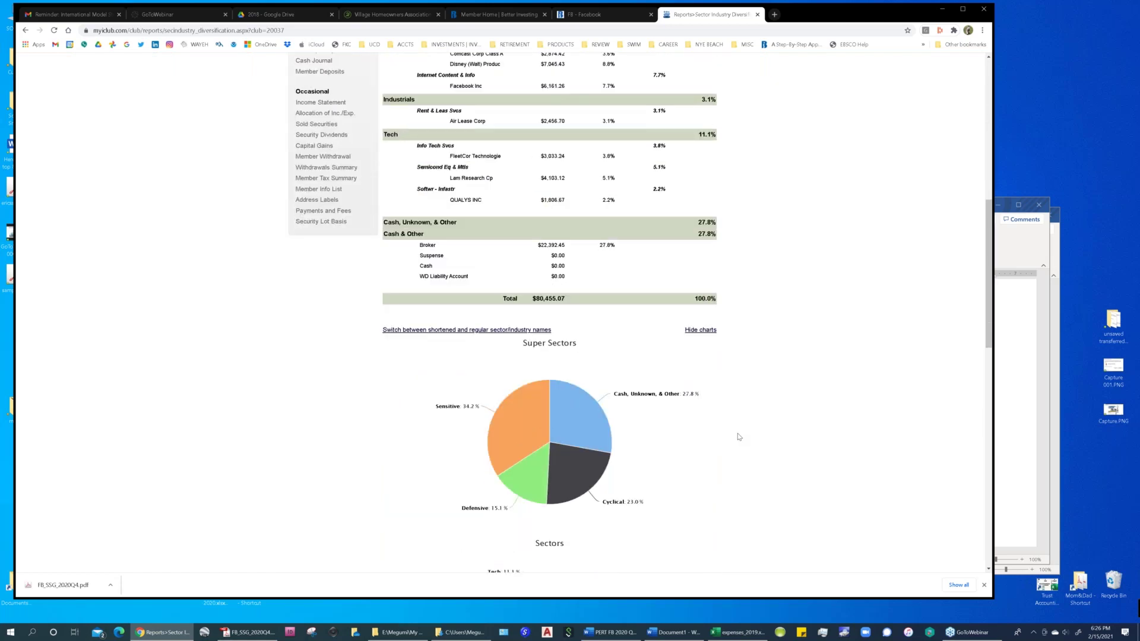
pyautogui.scroll(-2, 739, 436)
pyautogui.scroll(-2, 738, 436)
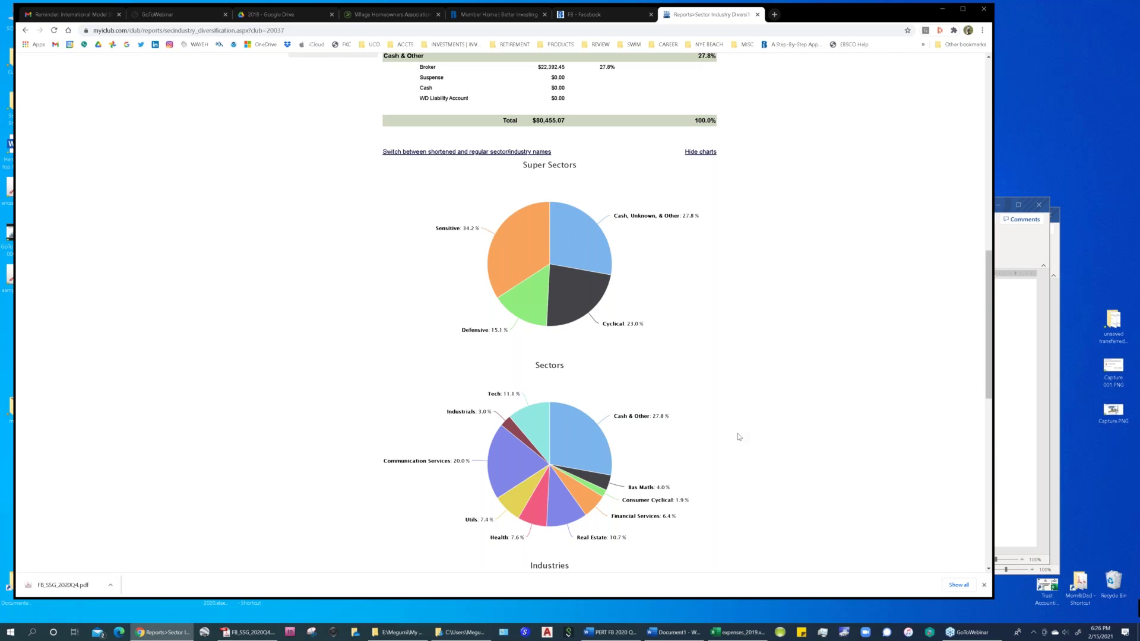
pyautogui.scroll(-2, 739, 436)
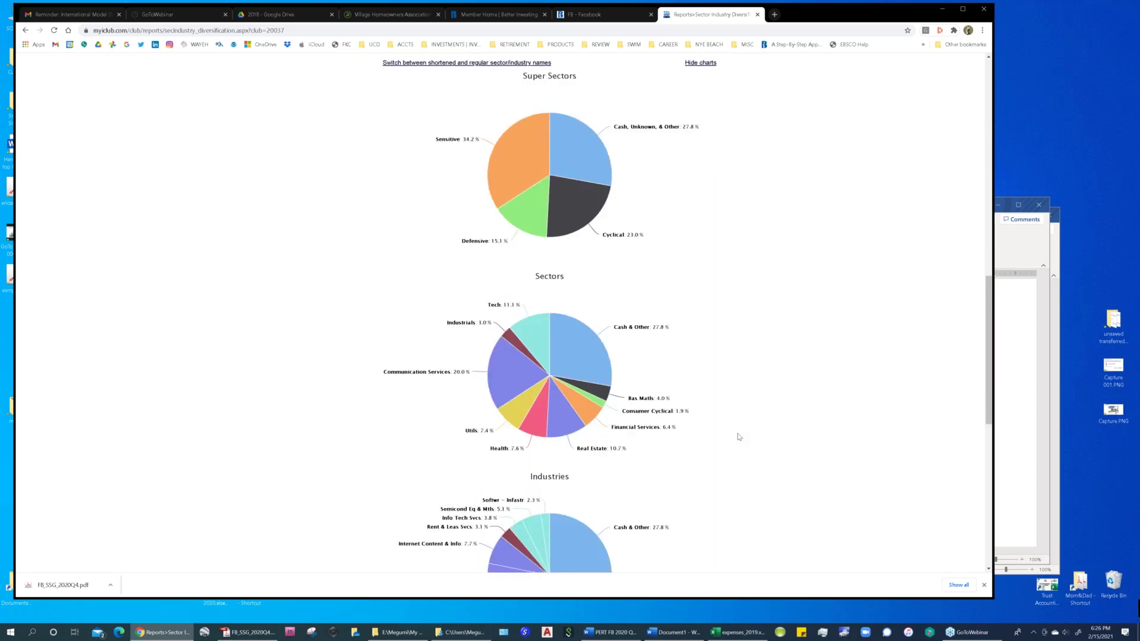
pyautogui.scroll(-1, 739, 437)
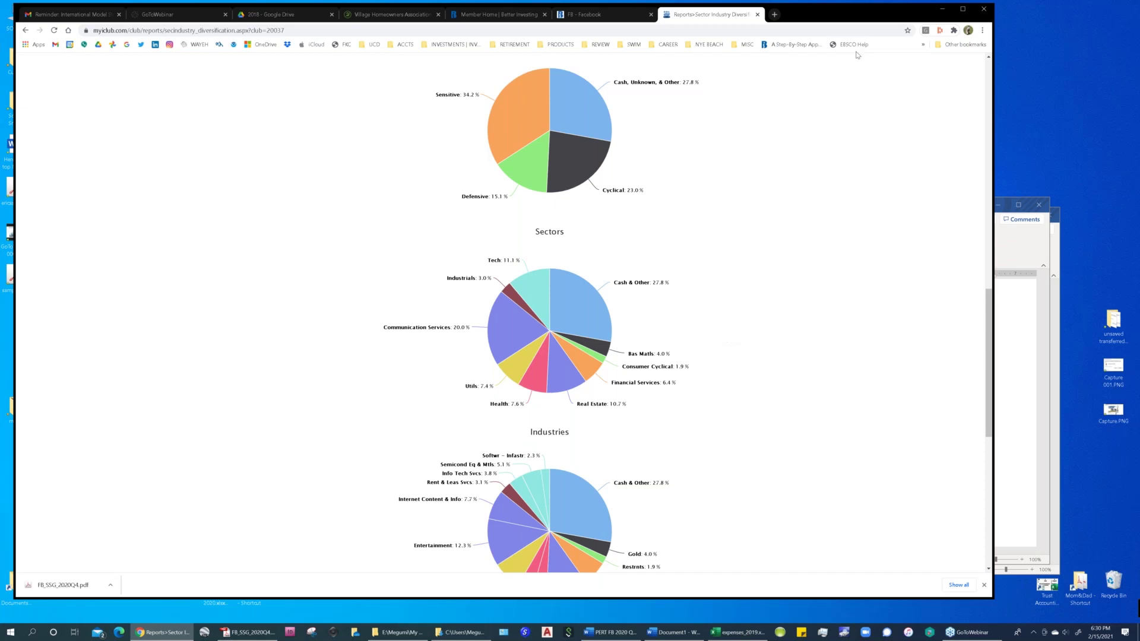
# Return to the Facebook study in SSGPlus and look over its valuation results again.
pyautogui.click(611, 14)
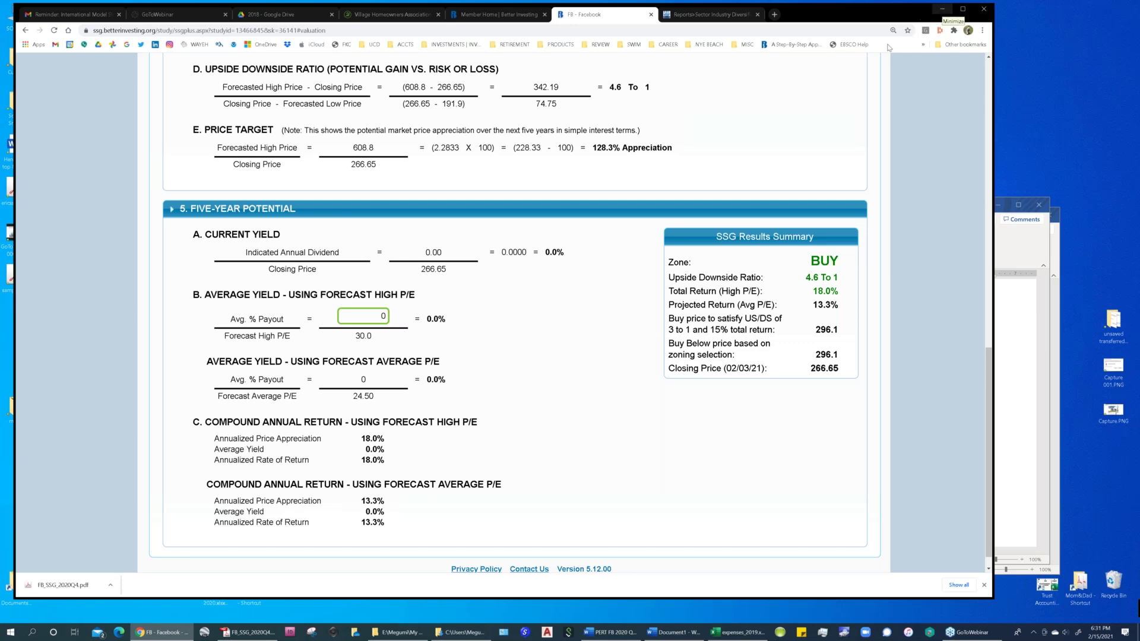
pyautogui.scroll(4, 819, 109)
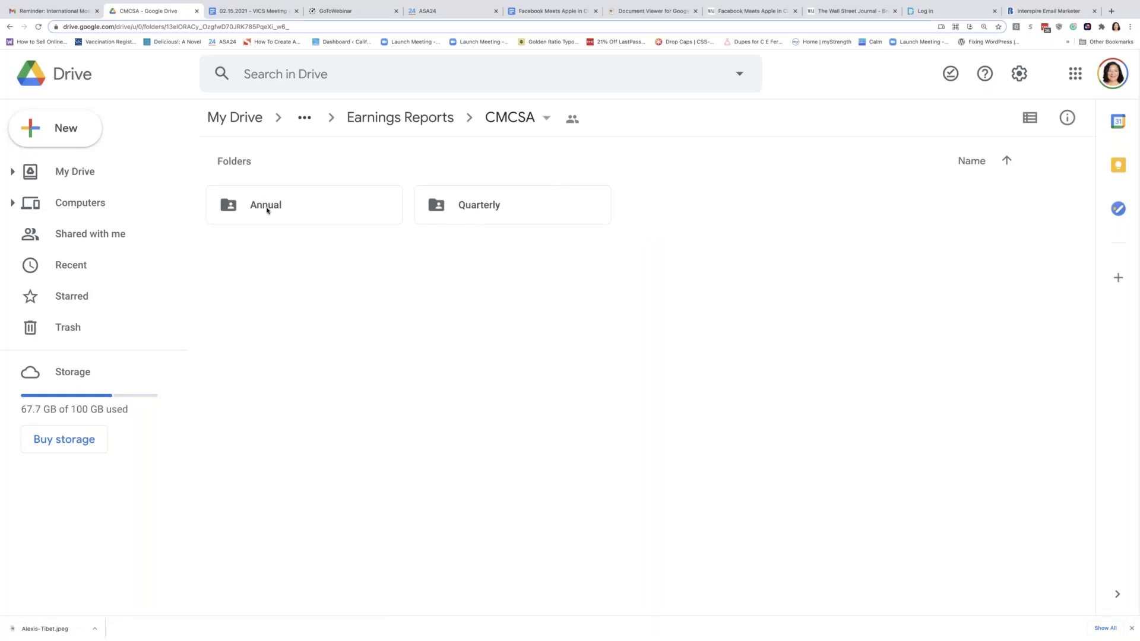
# Open the 2020 CMCSA Annual Report document from the 2020 subfolder of the CMCSA Annual folder in Google Drive.
pyautogui.doubleClick(267, 210)
pyautogui.doubleClick(673, 209)
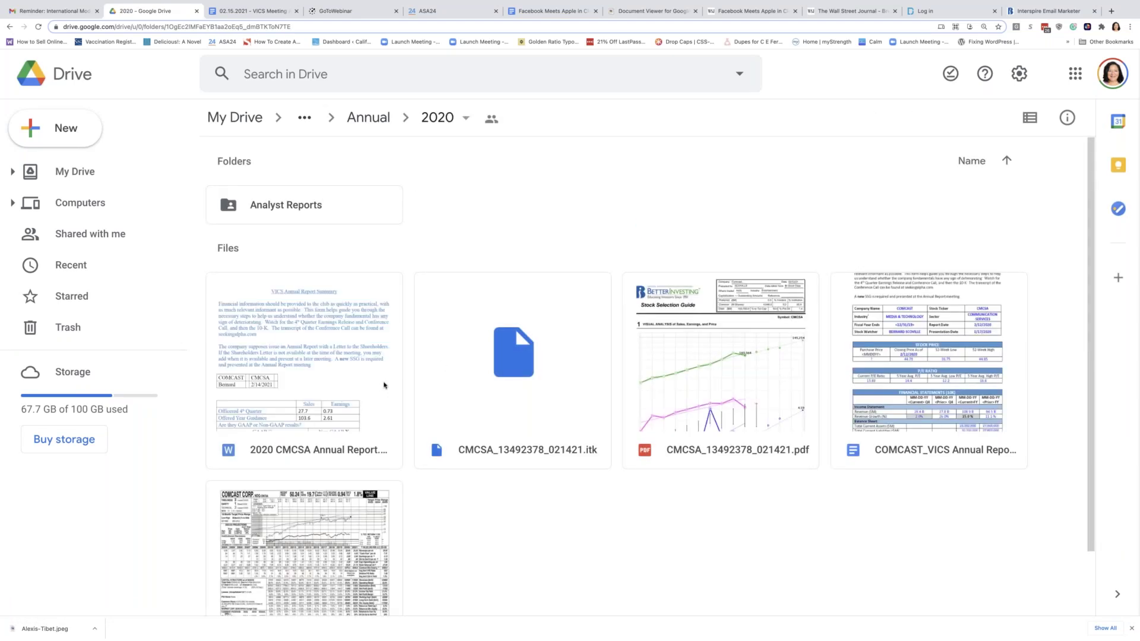
pyautogui.doubleClick(384, 384)
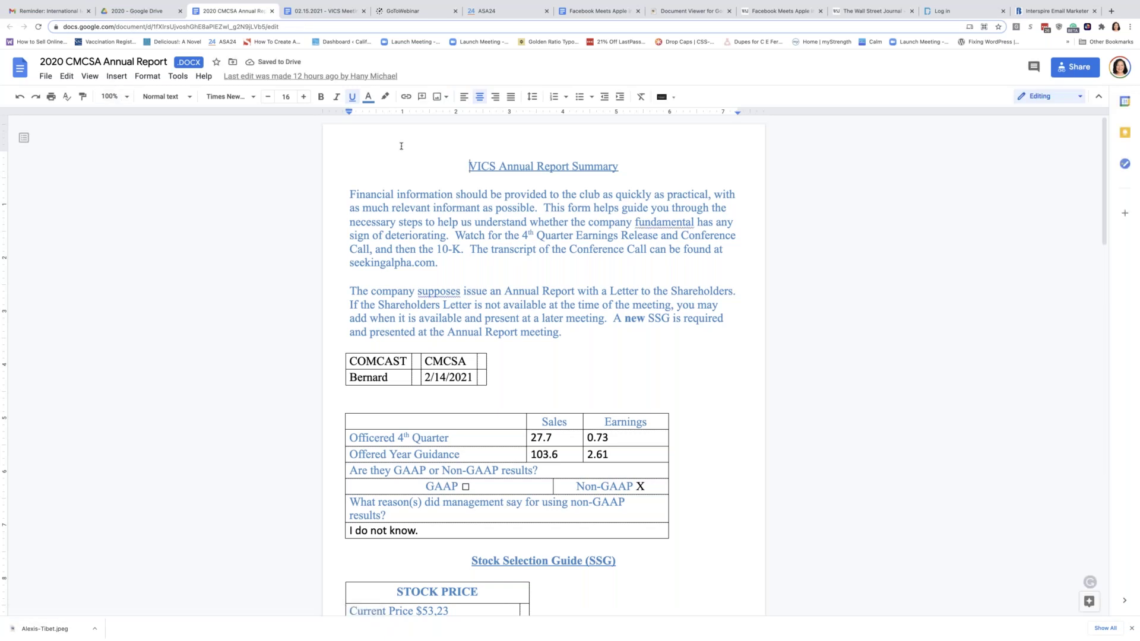
# Enlarge the page display and read the Comcast report's sales, earnings, GAAP and stock price tables.
pyautogui.scroll(-3, 401, 146)
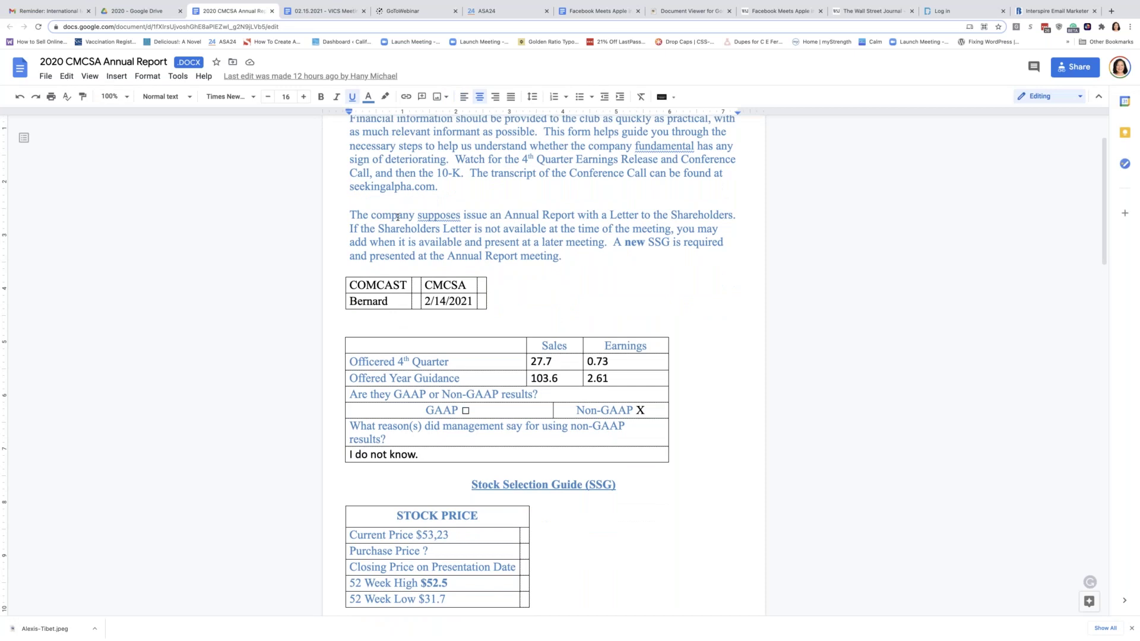
pyautogui.scroll(-1, 397, 217)
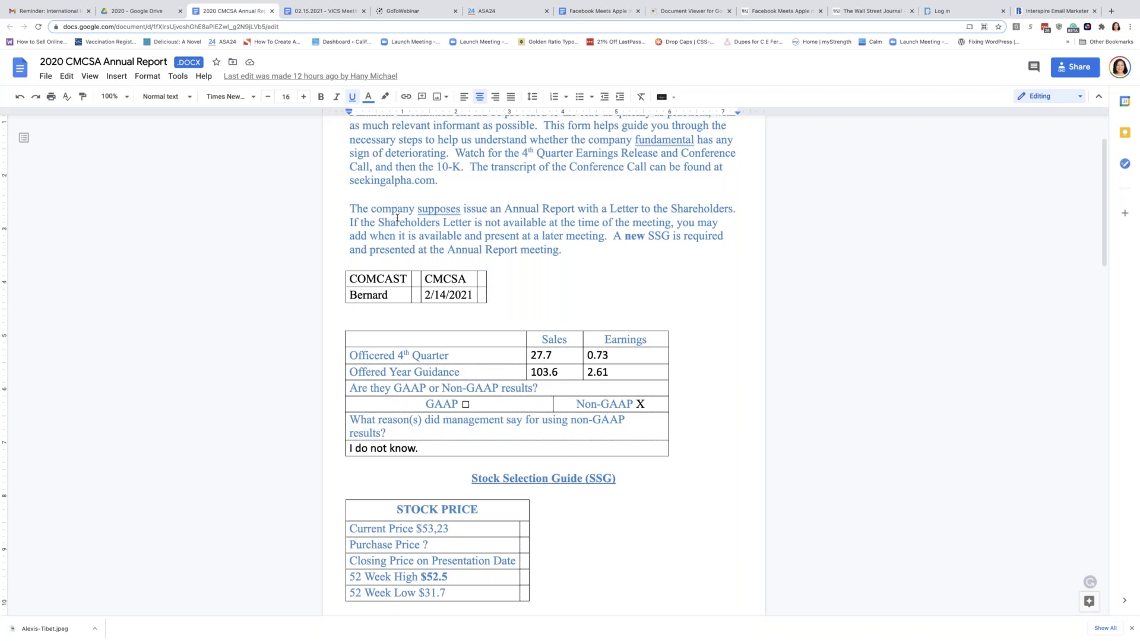
pyautogui.press('super+plus')
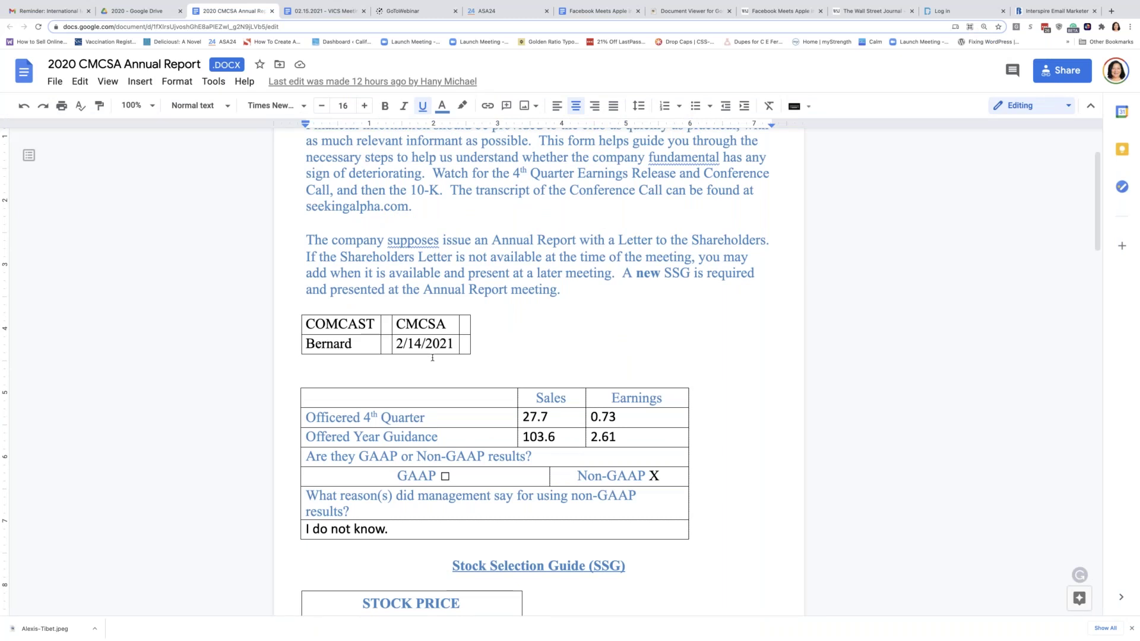
pyautogui.scroll(-2, 433, 357)
pyautogui.scroll(-2, 434, 357)
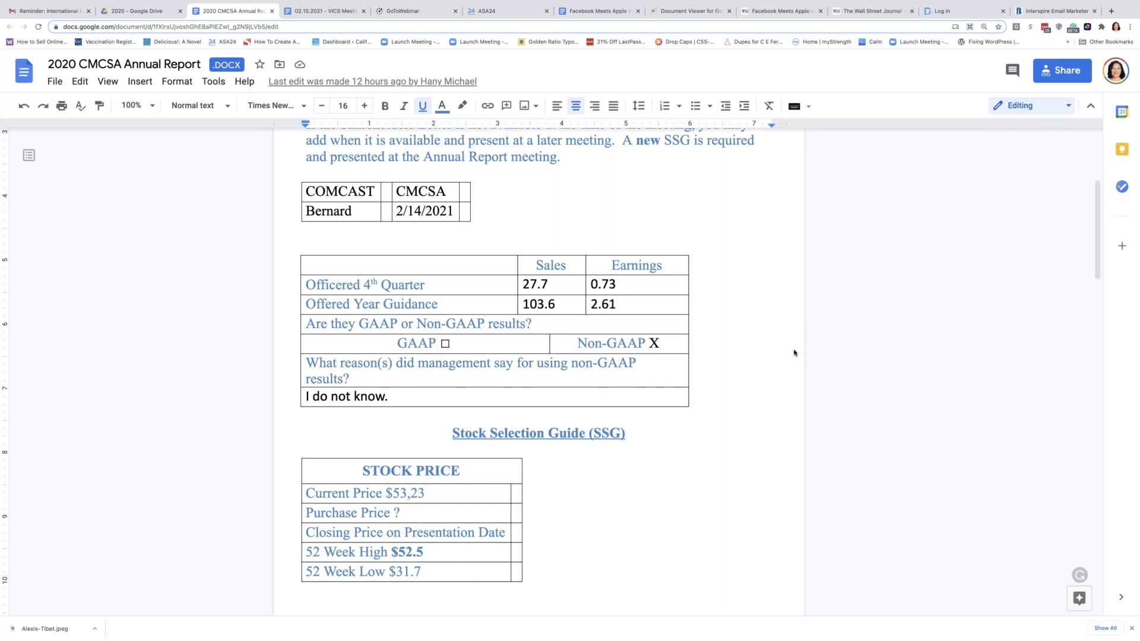
# Go over the Comcast report's sales and earnings guidance, non-GAAP explanation and Stock Selection Guide stock price table.
pyautogui.scroll(-1, 711, 342)
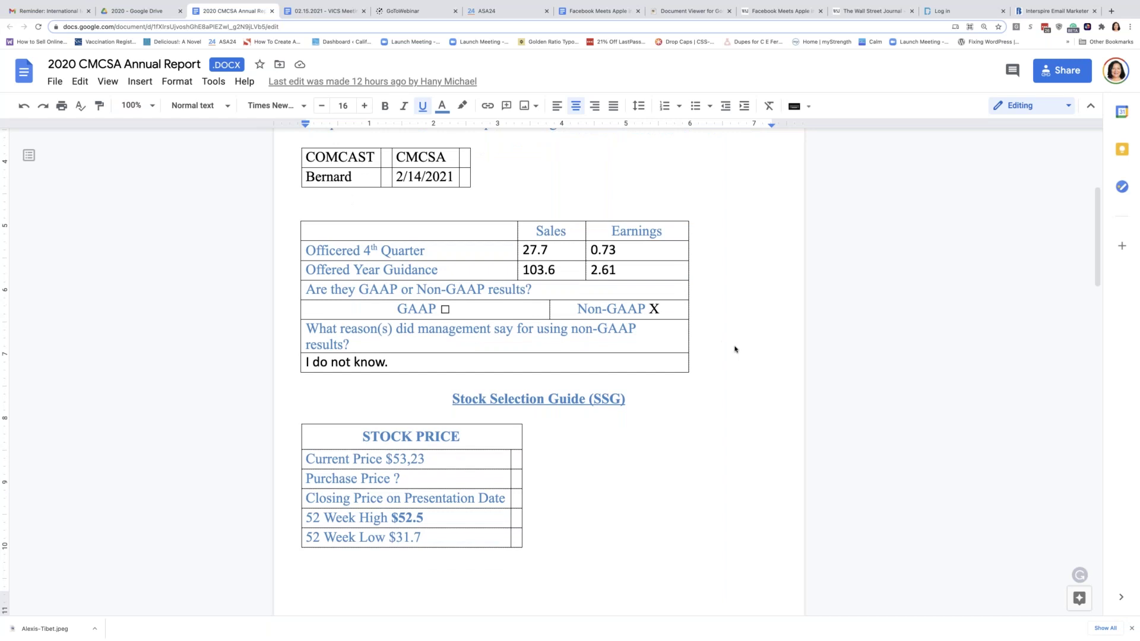
pyautogui.scroll(-5, 722, 345)
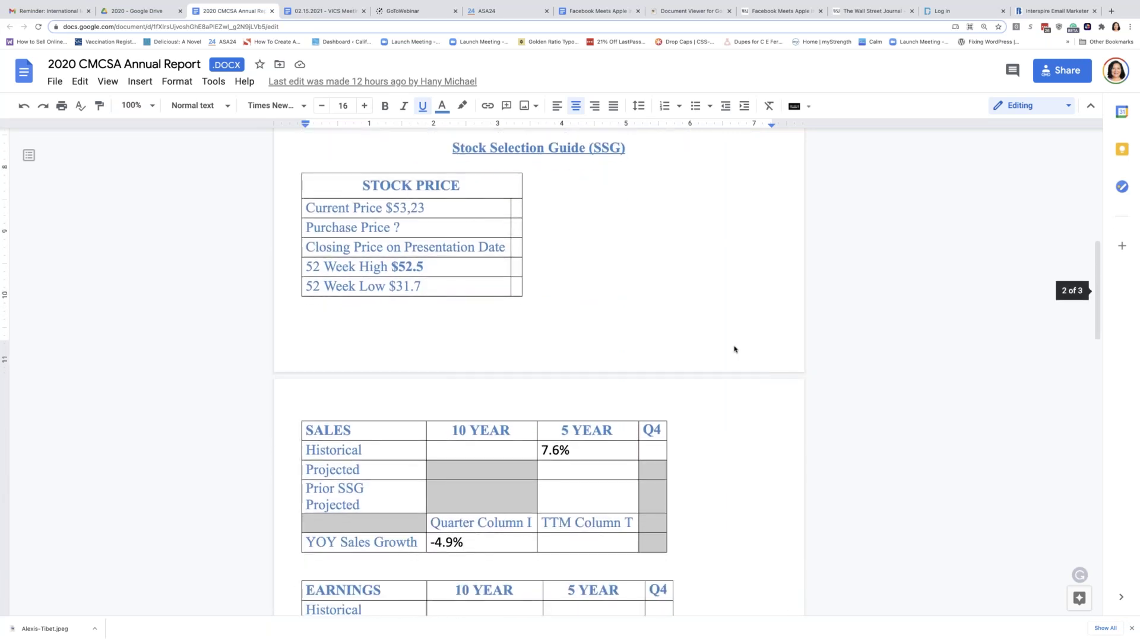
pyautogui.scroll(-1, 734, 350)
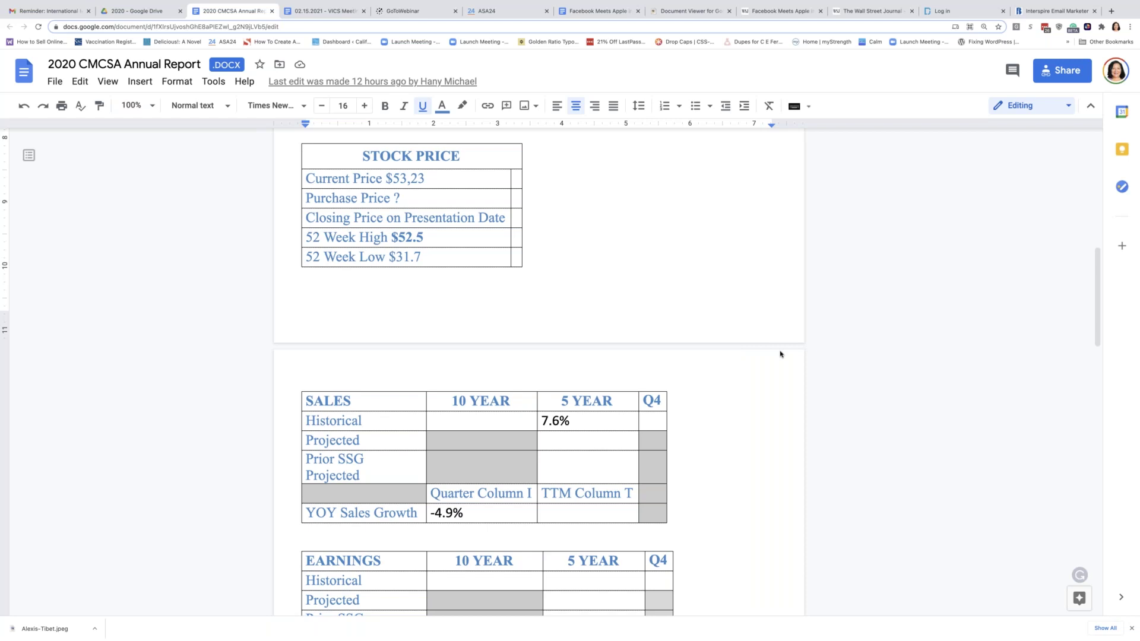
pyautogui.scroll(-2, 781, 354)
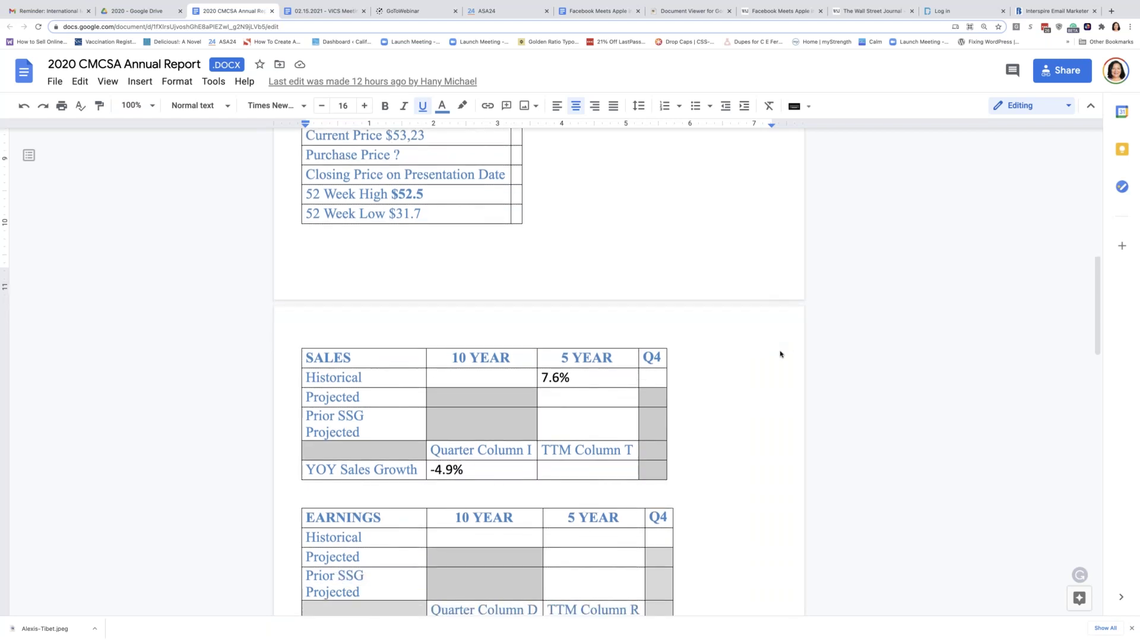
pyautogui.scroll(5, 780, 354)
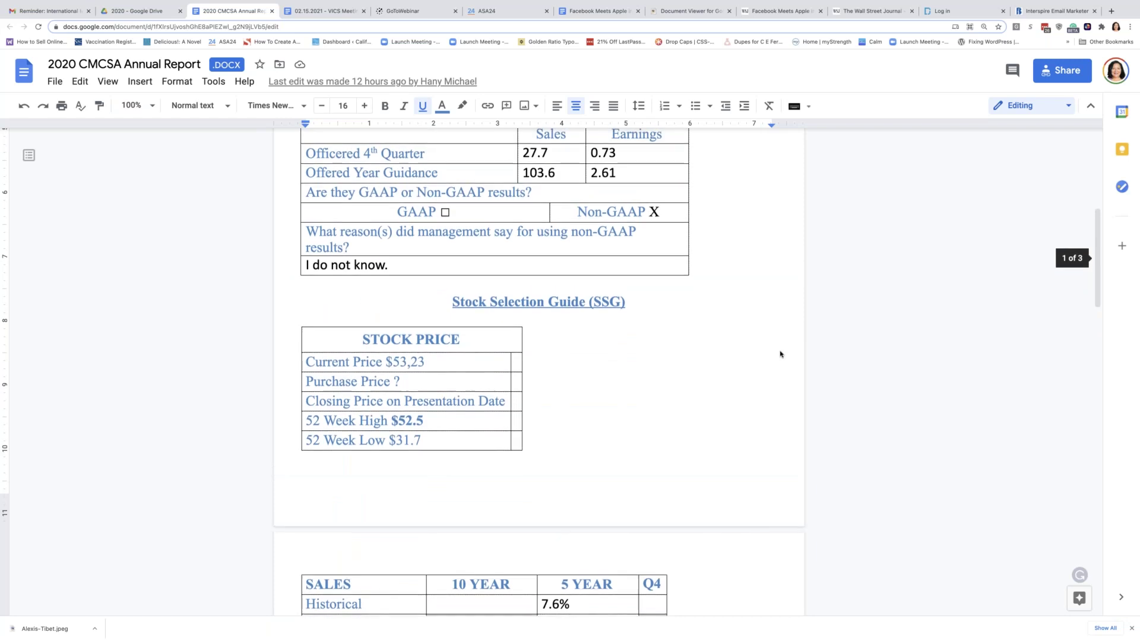
pyautogui.scroll(1, 781, 354)
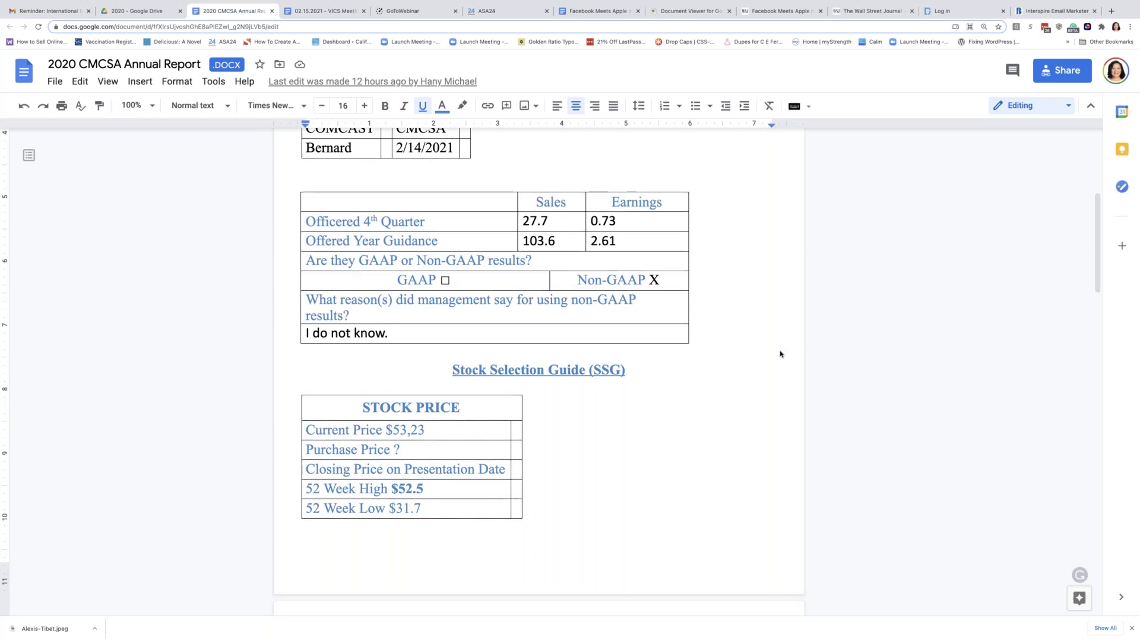
pyautogui.scroll(-1, 780, 354)
pyautogui.scroll(-2, 780, 354)
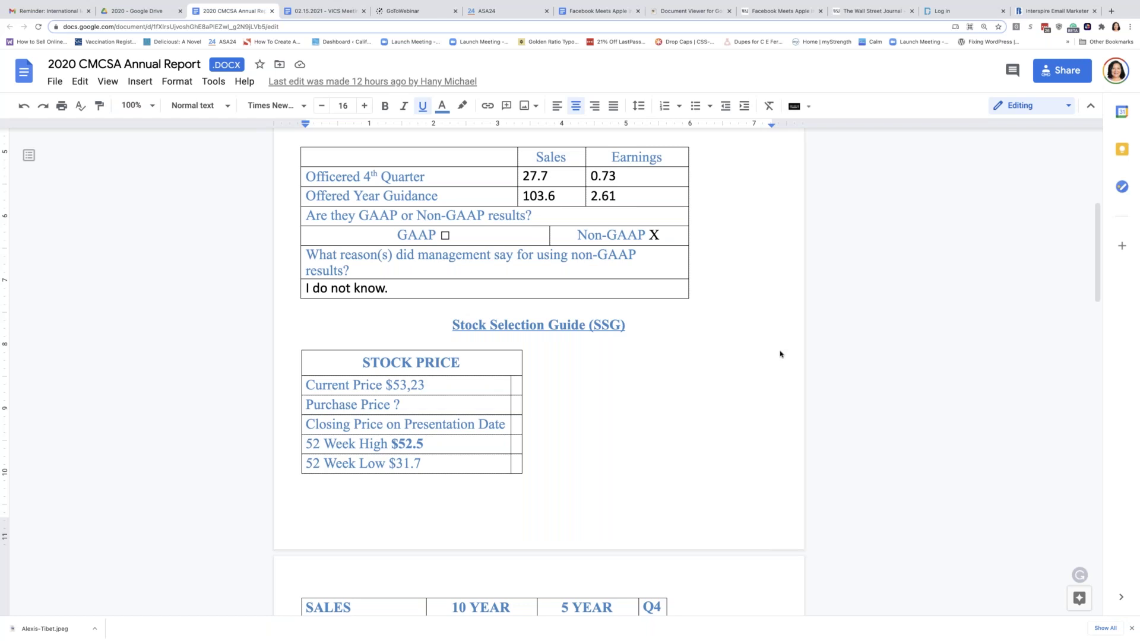
pyautogui.scroll(-1, 780, 354)
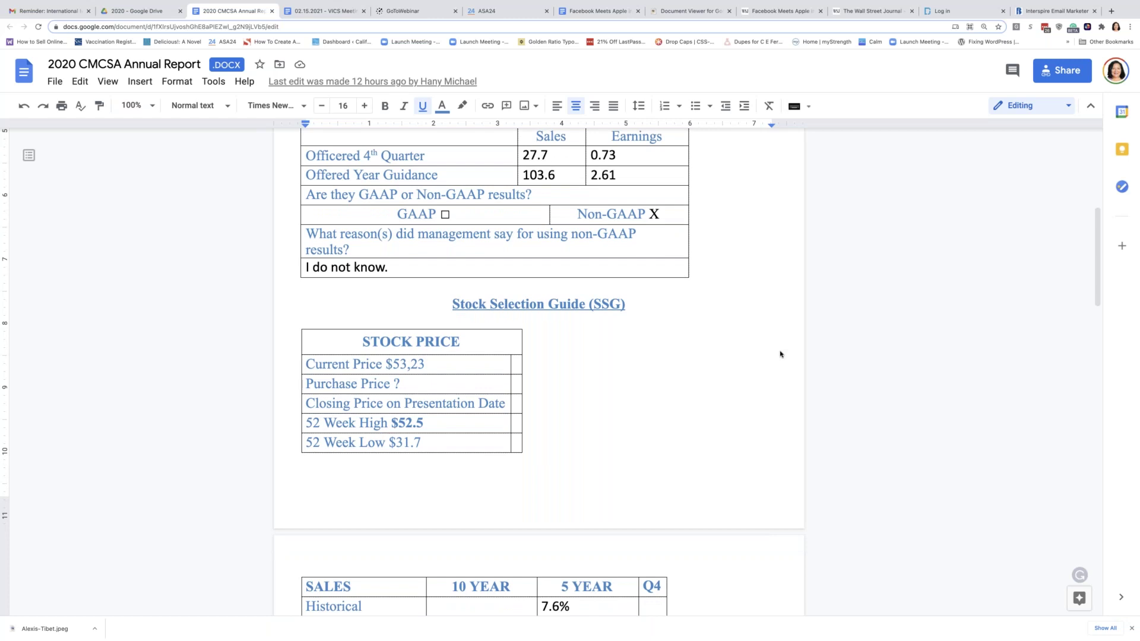
pyautogui.scroll(-2, 780, 355)
pyautogui.scroll(-2, 780, 355)
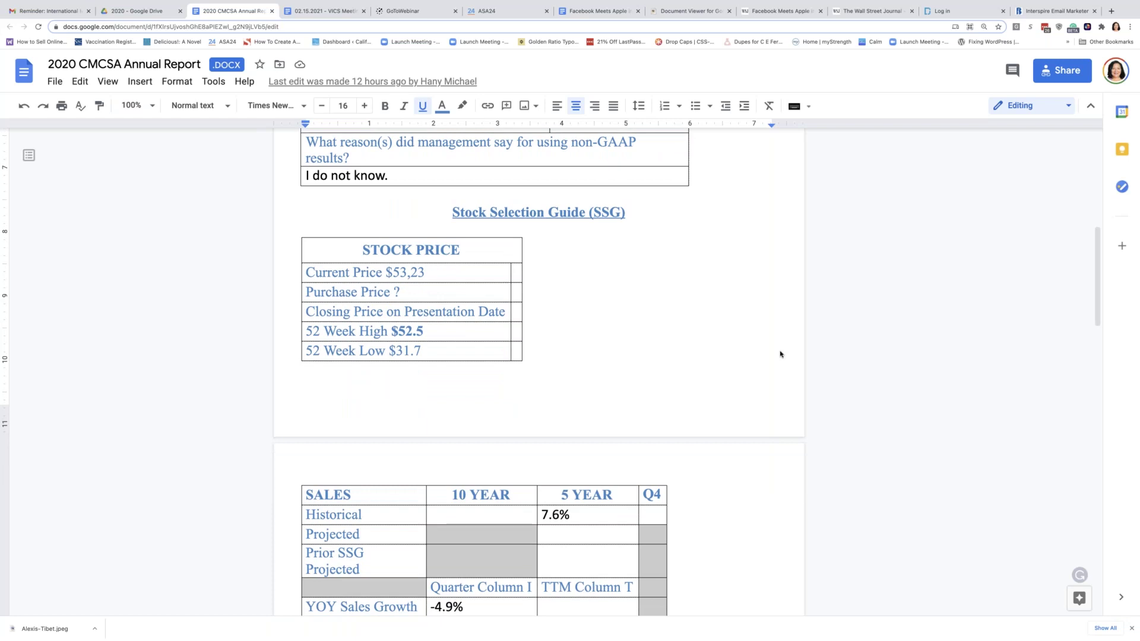
# Read the Sales, Earnings and Management tables of the Comcast annual report summary.
pyautogui.scroll(-8, 780, 355)
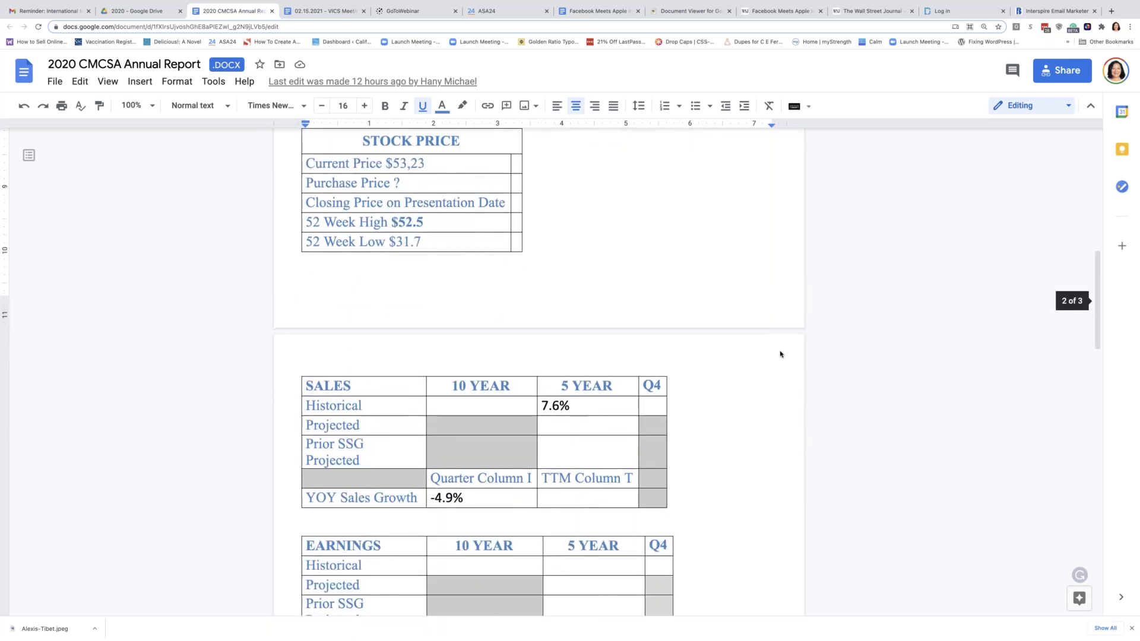
pyautogui.scroll(-4, 780, 355)
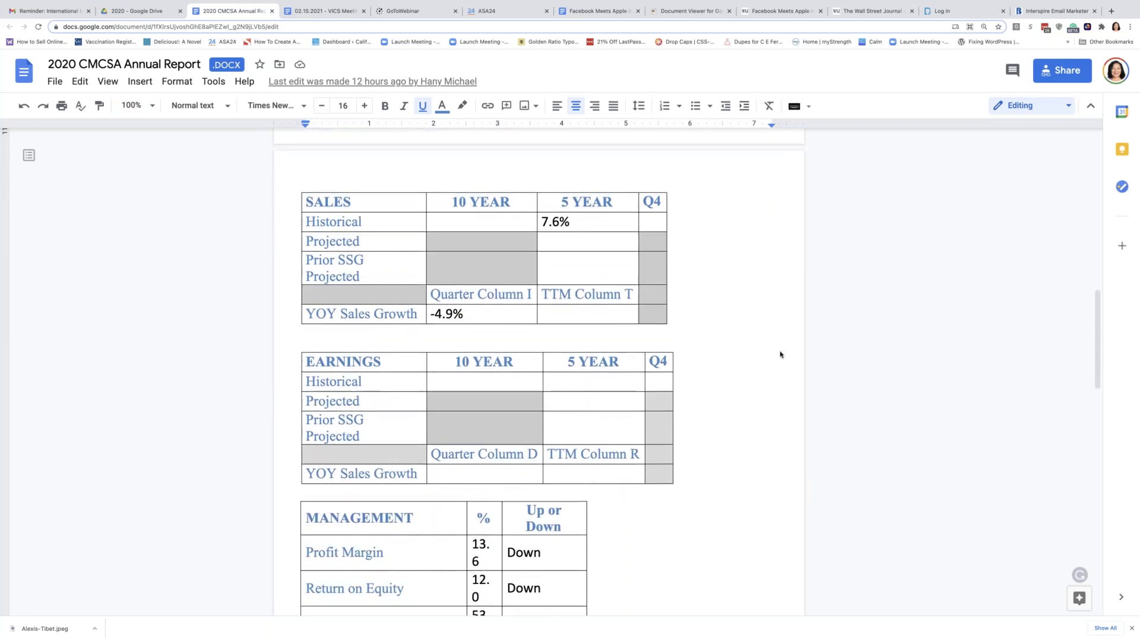
pyautogui.scroll(-2, 780, 355)
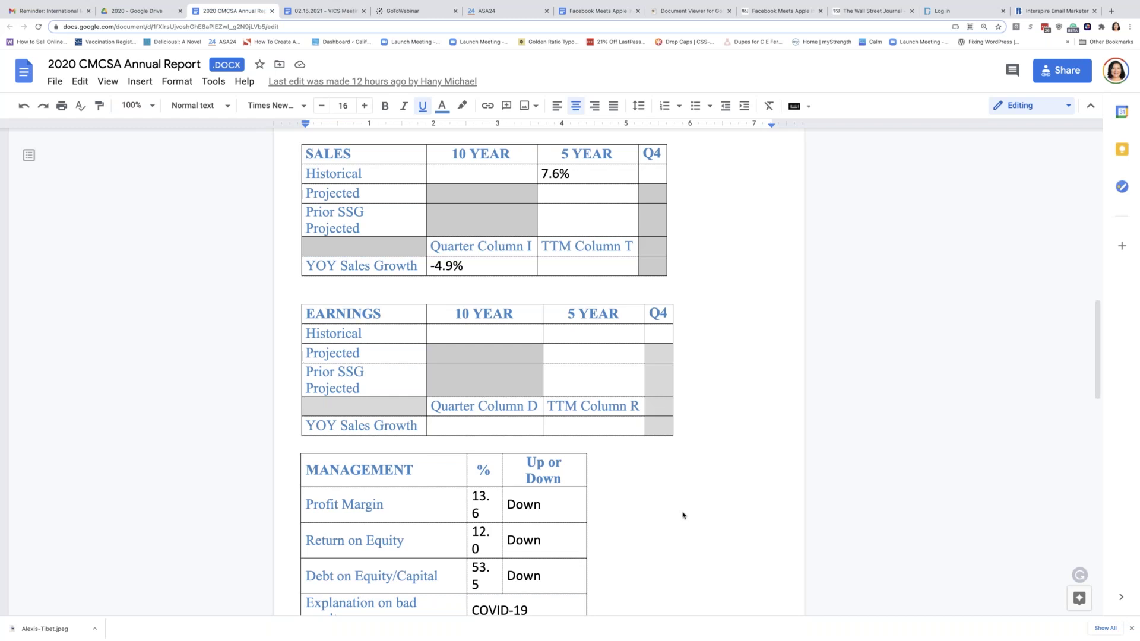
pyautogui.scroll(-5, 683, 515)
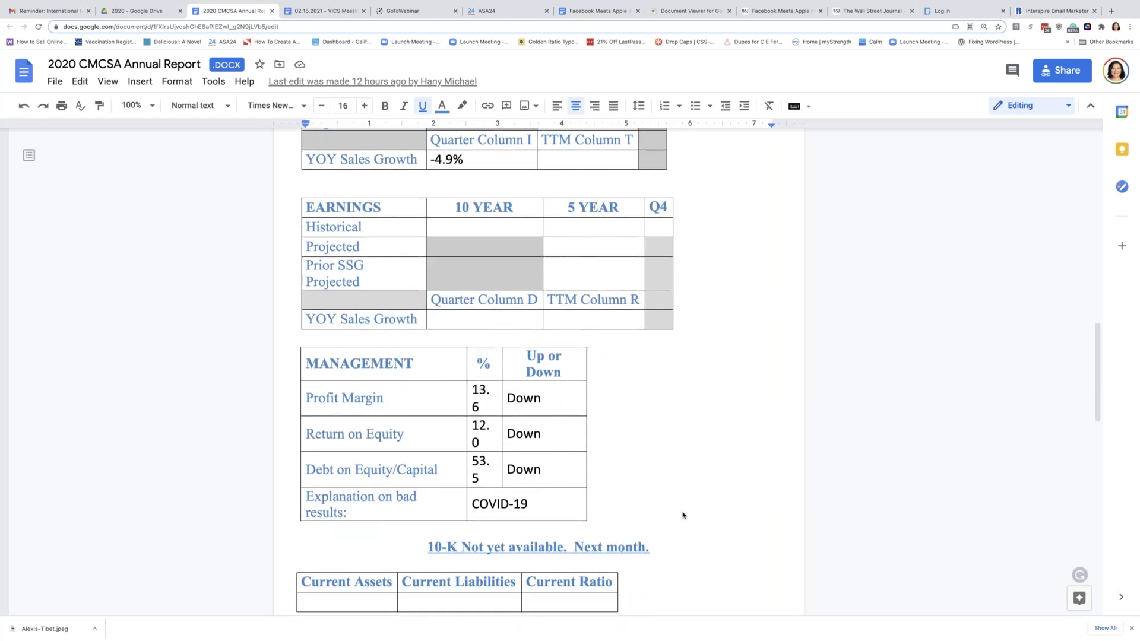
pyautogui.scroll(-2, 682, 515)
pyautogui.scroll(-2, 683, 515)
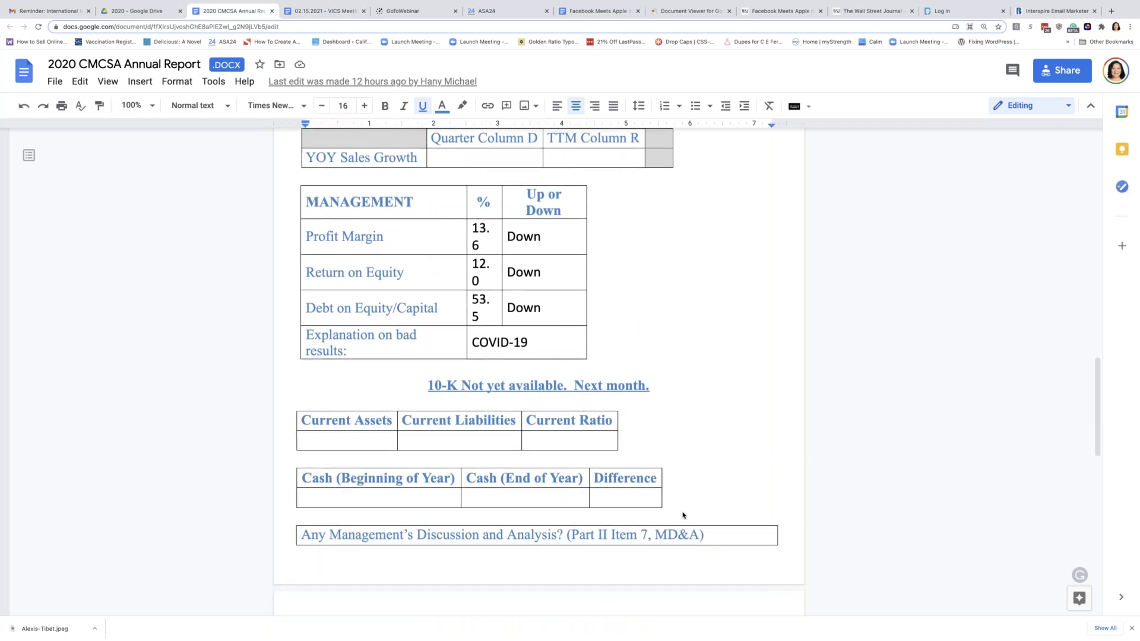
# Read the 10-K section, management's discussion and other important news at the end of the Comcast report.
pyautogui.scroll(-1, 683, 516)
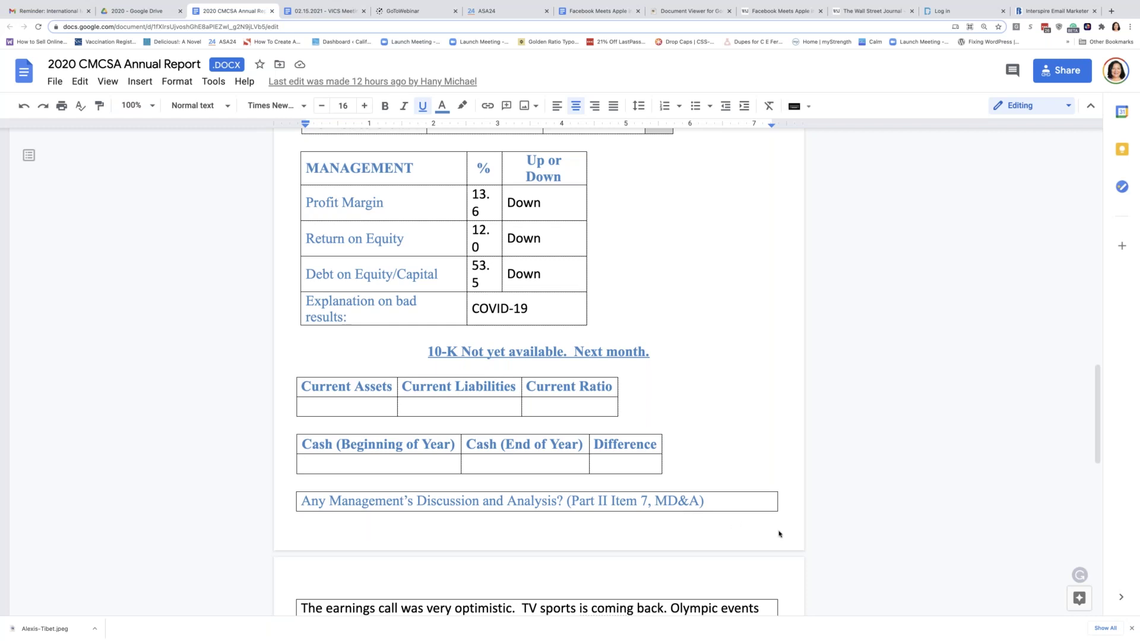
pyautogui.scroll(-1, 779, 533)
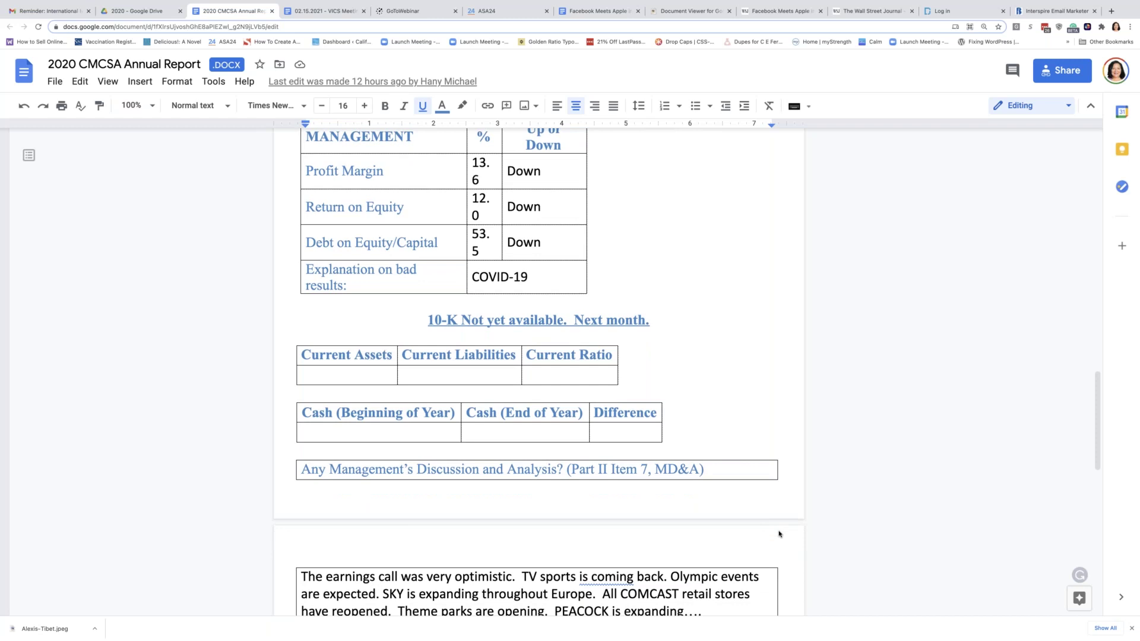
pyautogui.scroll(-1, 780, 534)
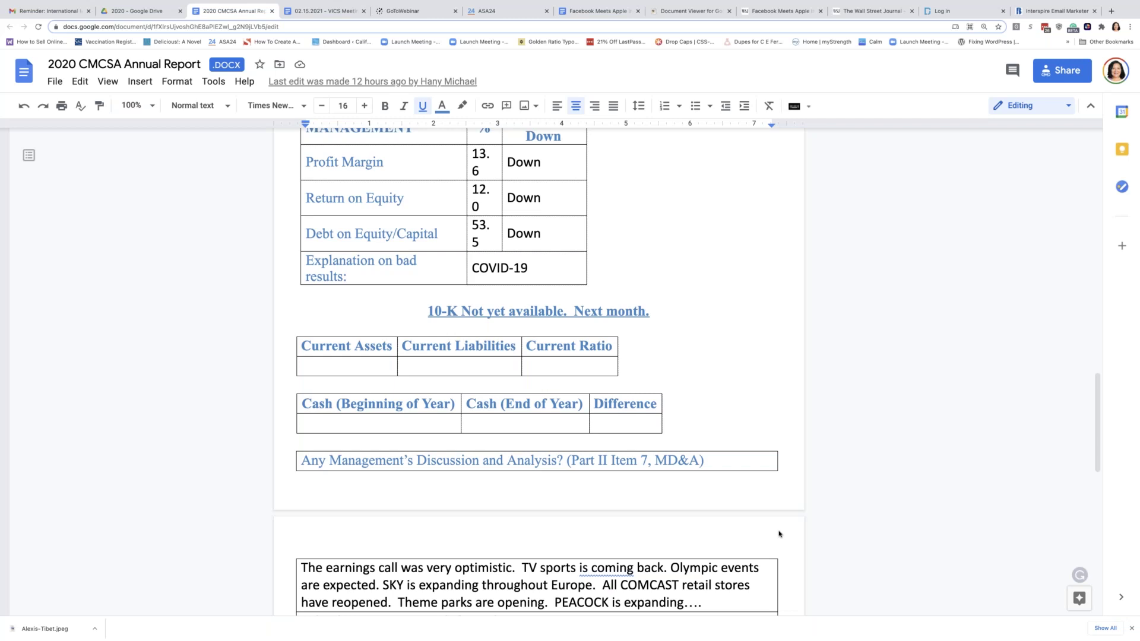
pyautogui.scroll(-1, 780, 534)
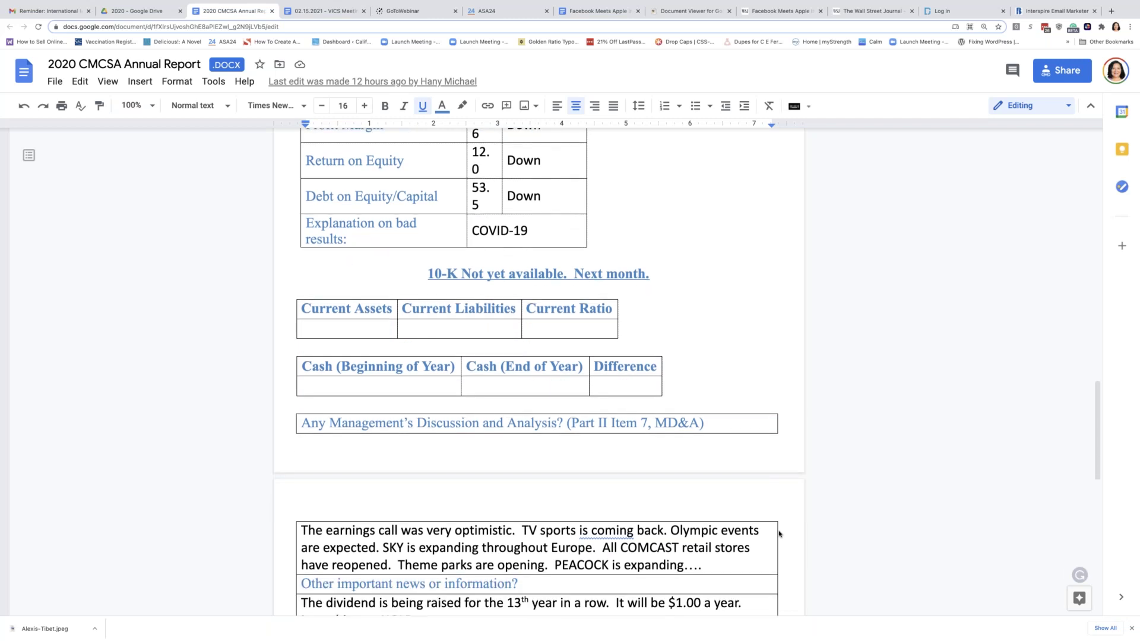
pyautogui.scroll(-1, 780, 534)
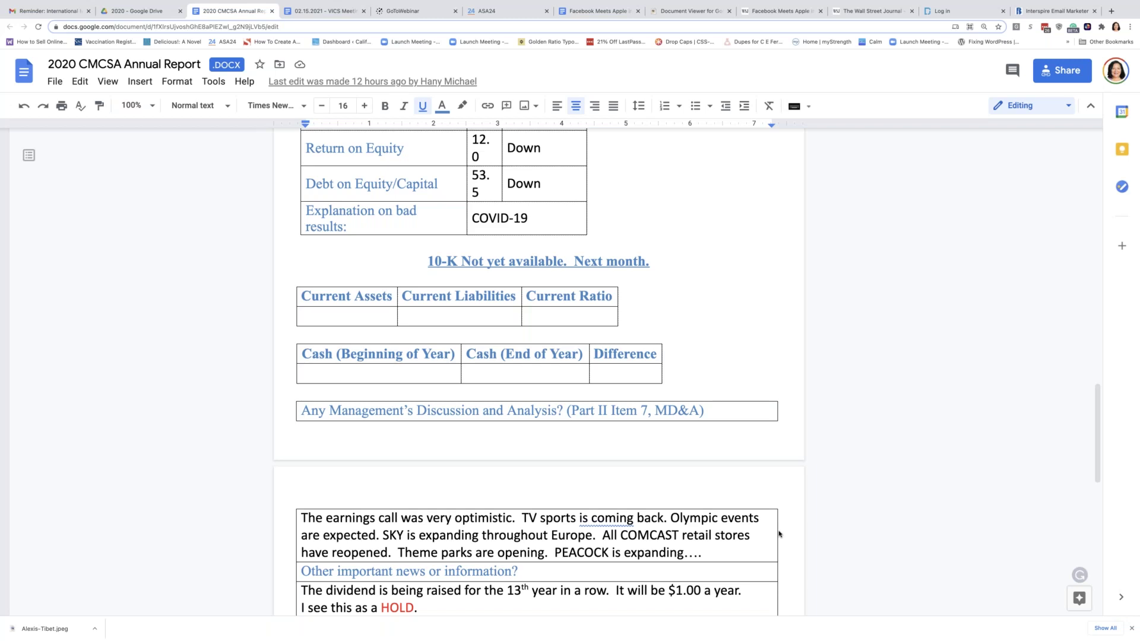
pyautogui.scroll(-6, 780, 534)
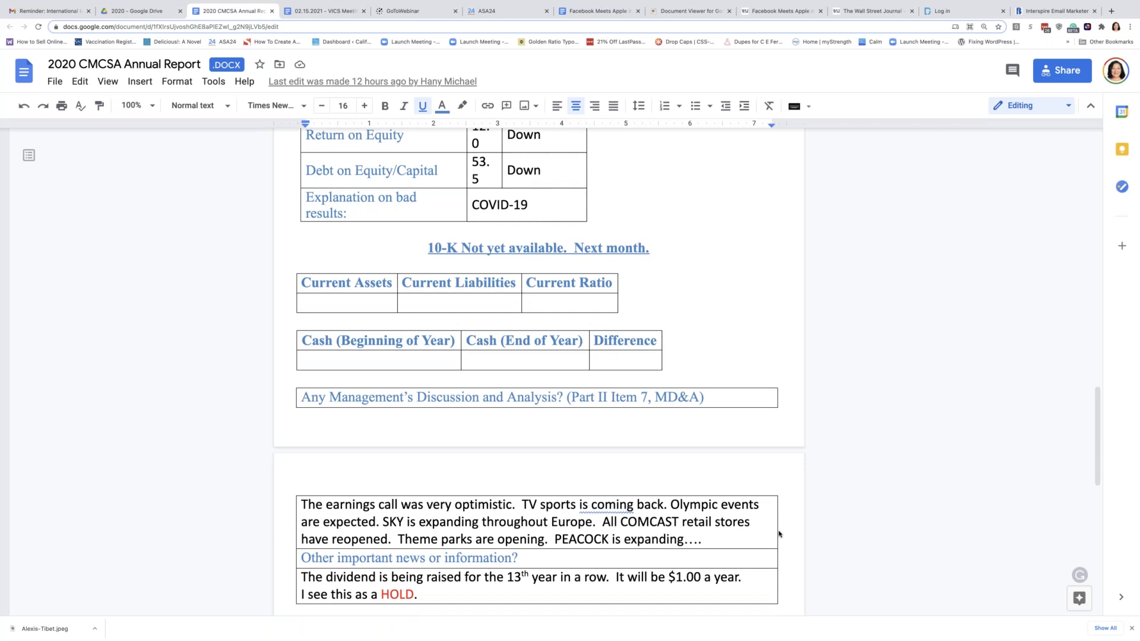
pyautogui.scroll(-2, 780, 534)
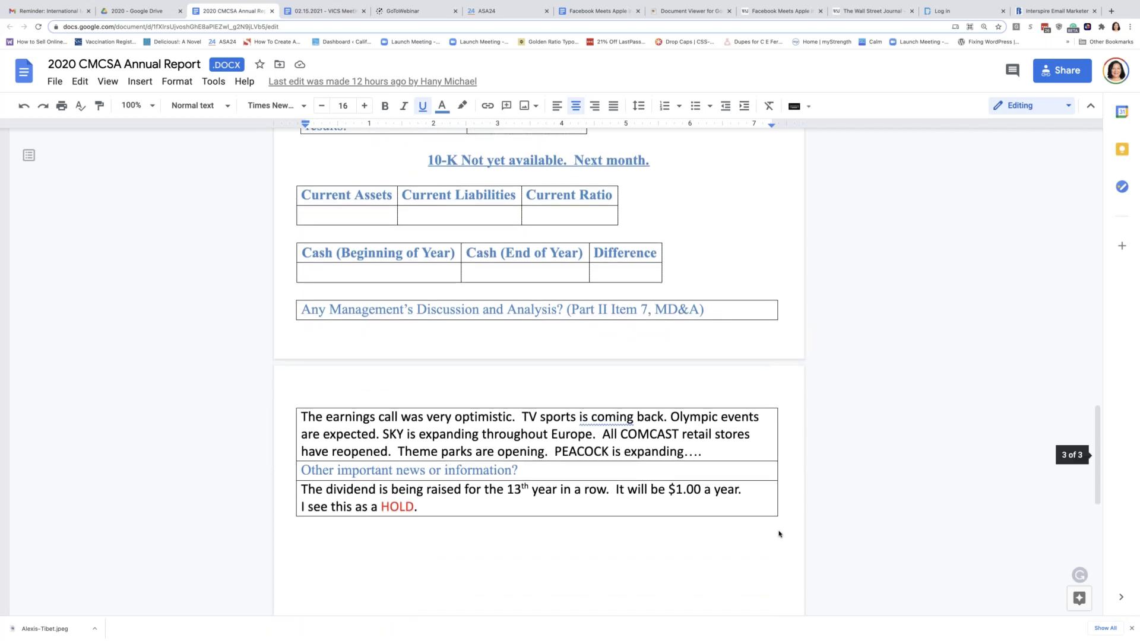
pyautogui.scroll(-4, 779, 534)
pyautogui.scroll(-12, 779, 534)
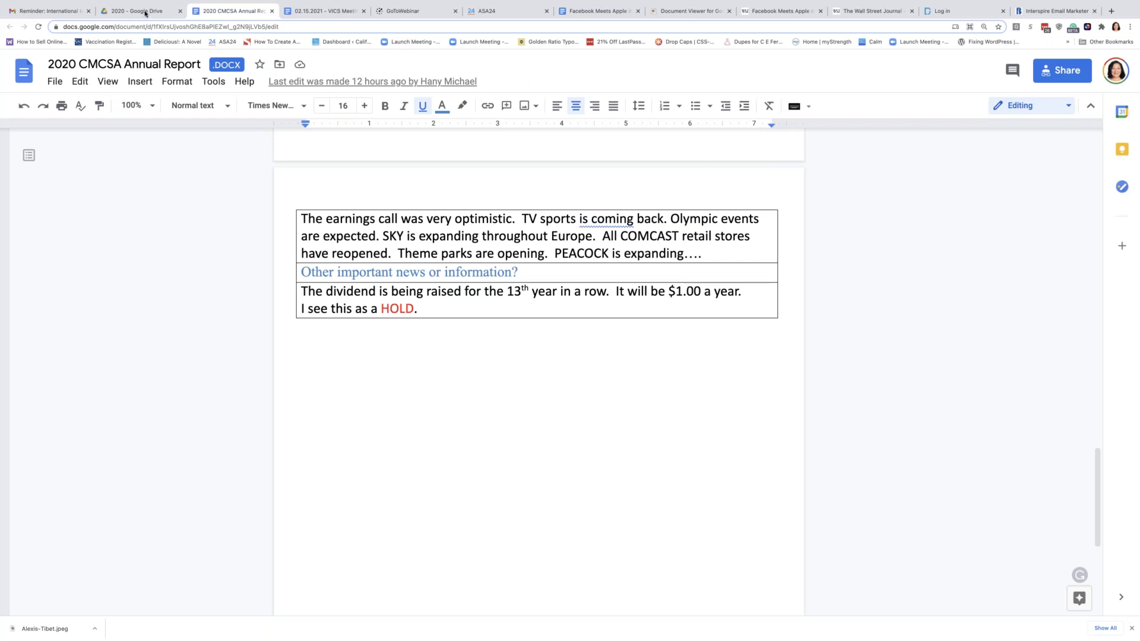
# Open CMCSA_13492378_021421.pdf from the 2020 Google Drive folder and reduce the page zoom to fit its Visual Analysis chart.
pyautogui.click(144, 13)
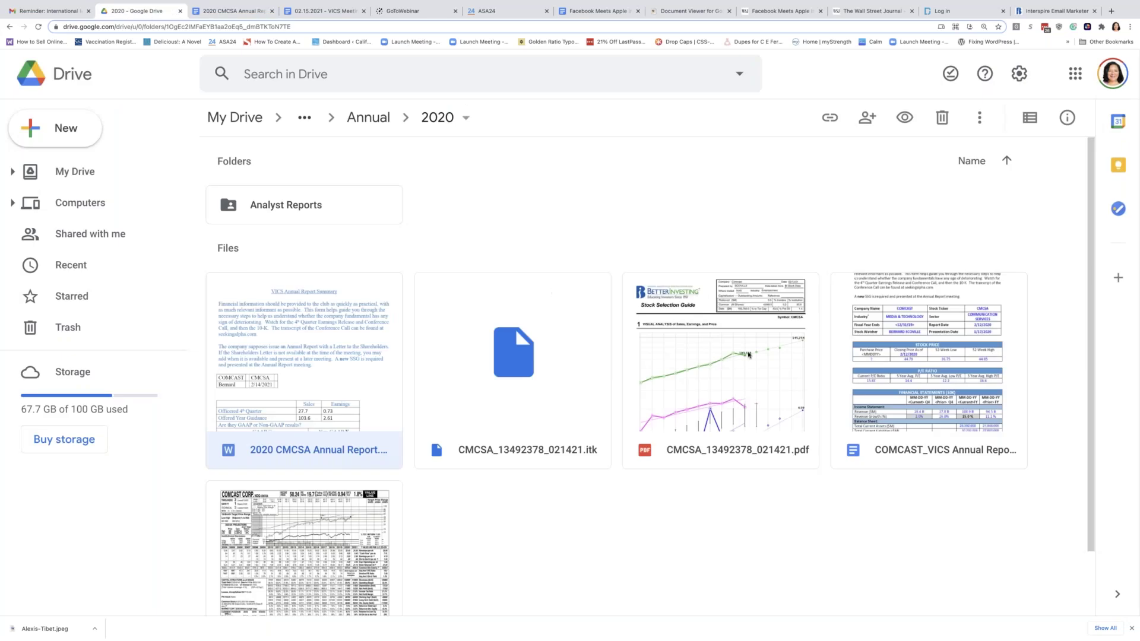
pyautogui.doubleClick(684, 355)
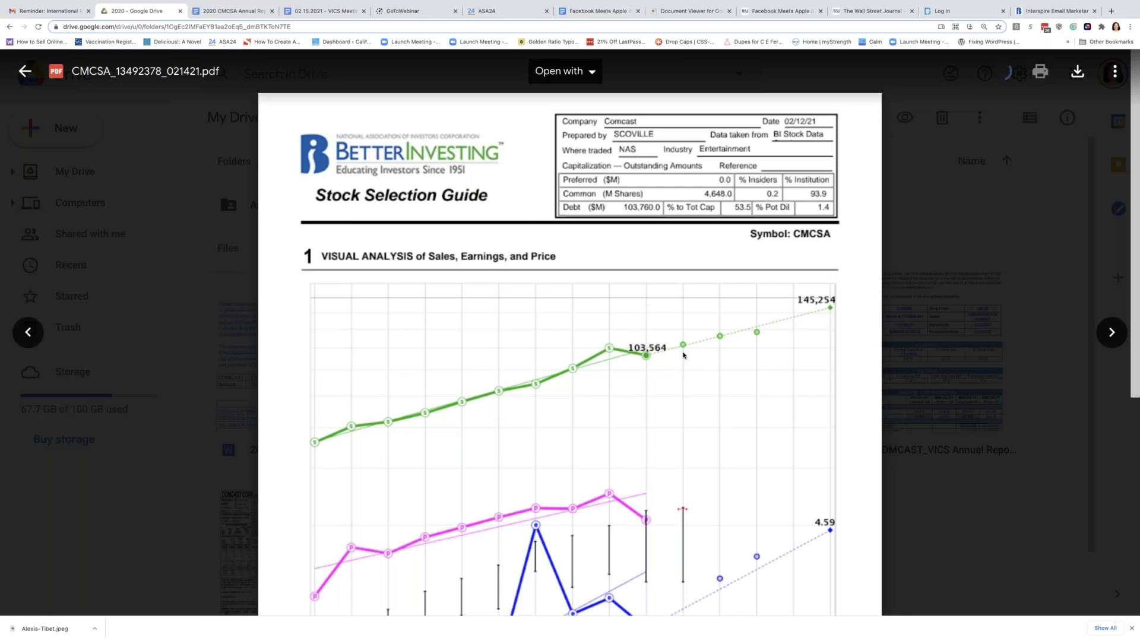
pyautogui.scroll(-1, 697, 355)
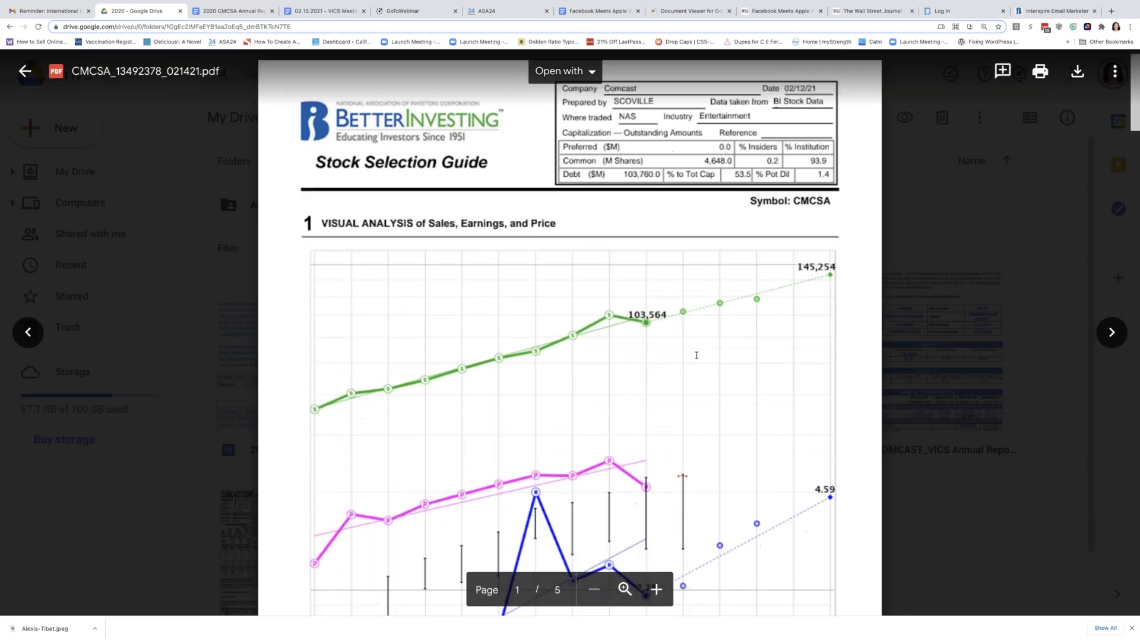
pyautogui.scroll(-2, 696, 355)
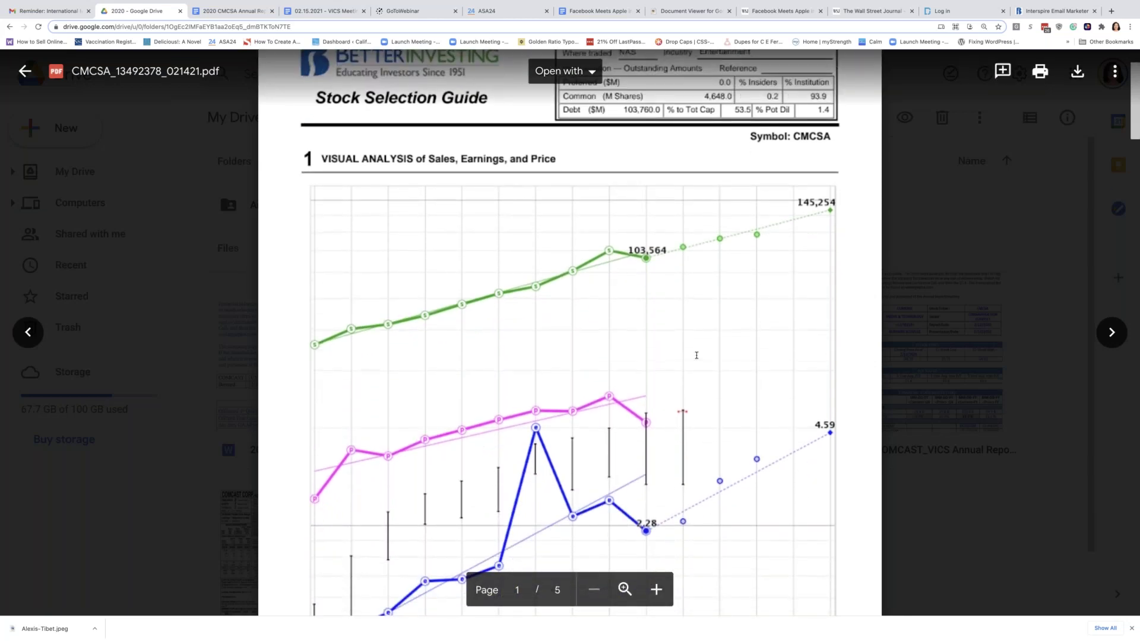
pyautogui.scroll(-4, 696, 355)
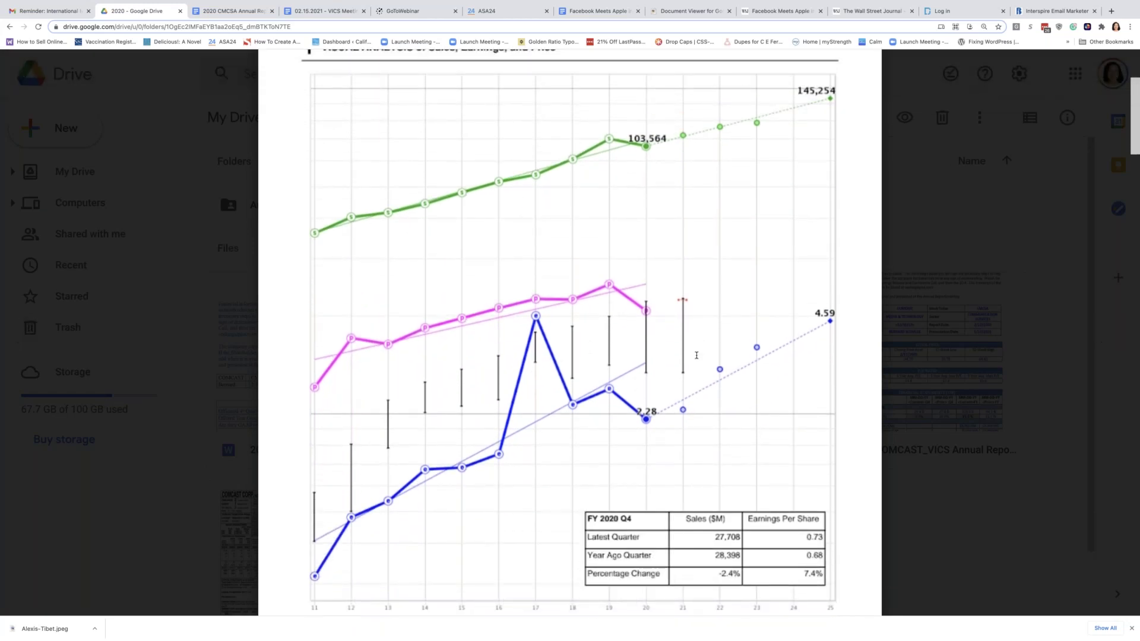
pyautogui.hotkey('ctrl', '-')
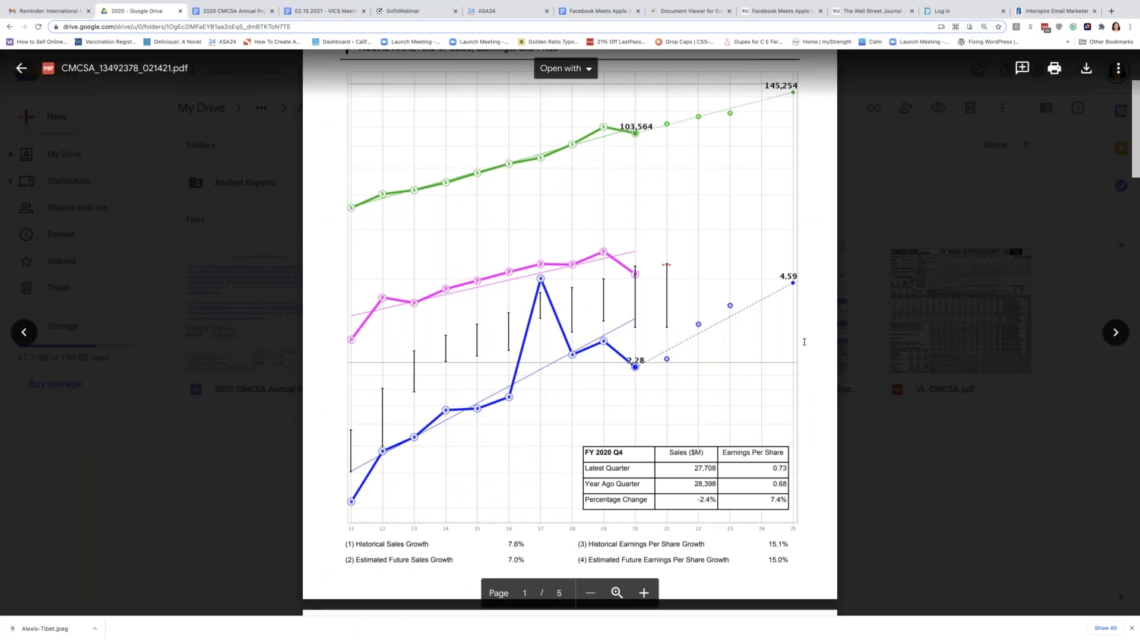
# Examine Comcast's Visual Analysis chart of sales, earnings and price together with its quarterly figures and growth rates.
pyautogui.scroll(1, 804, 342)
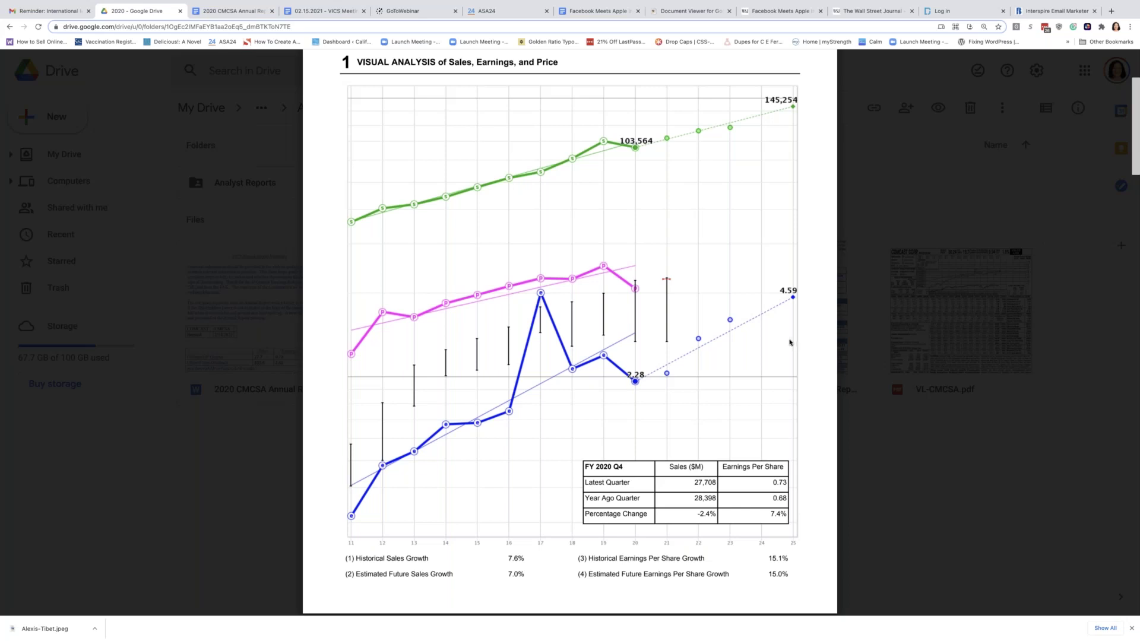
pyautogui.scroll(-1, 801, 343)
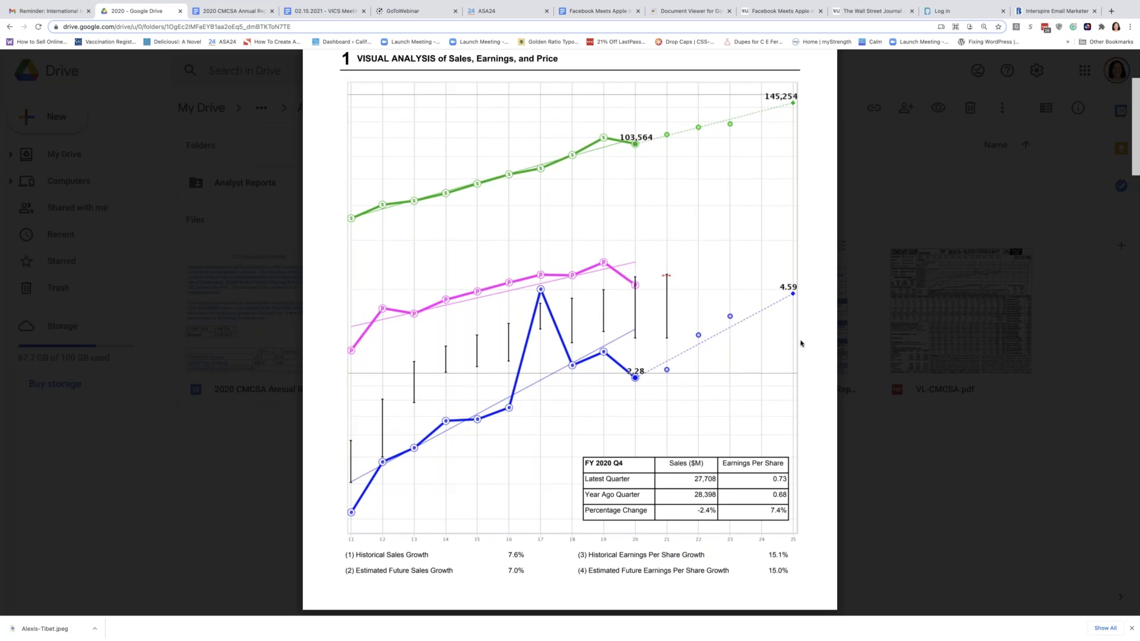
pyautogui.scroll(-2, 801, 343)
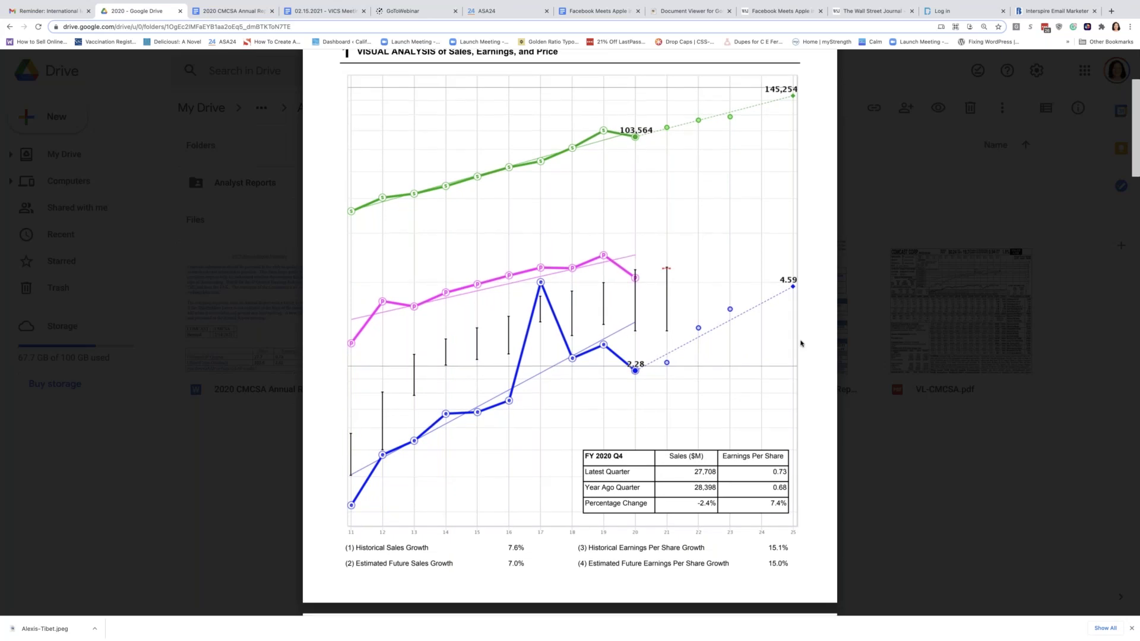
pyautogui.scroll(-1, 801, 344)
pyautogui.scroll(-5, 801, 344)
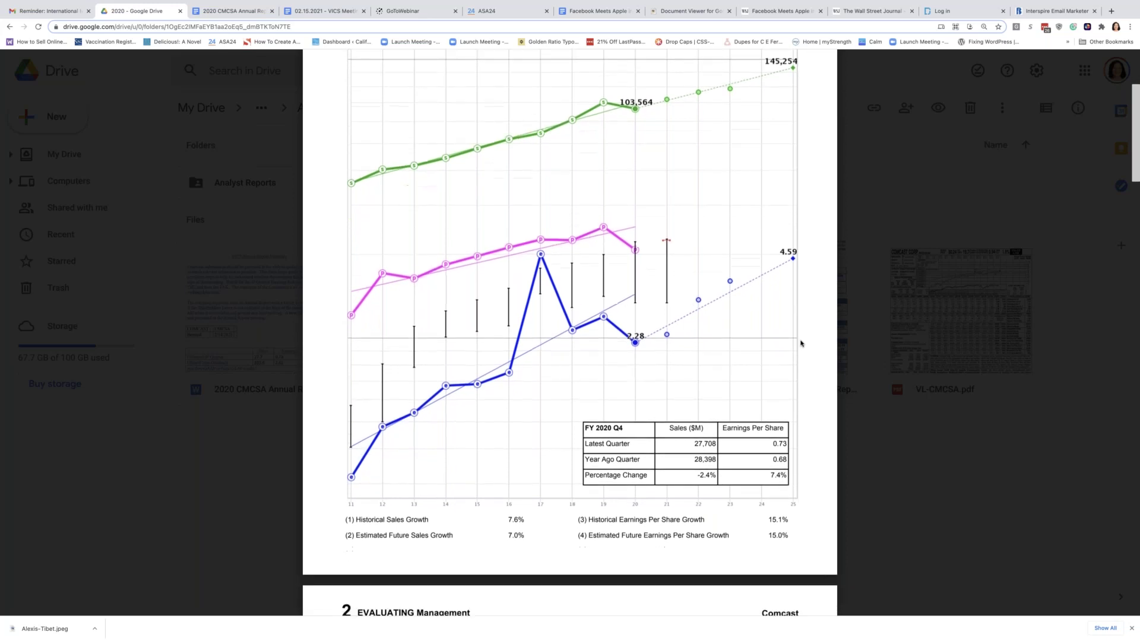
# Review the Comcast guide's sections on evaluating management, price-earnings history, risk and reward, and 5-year potential.
pyautogui.scroll(-7, 801, 343)
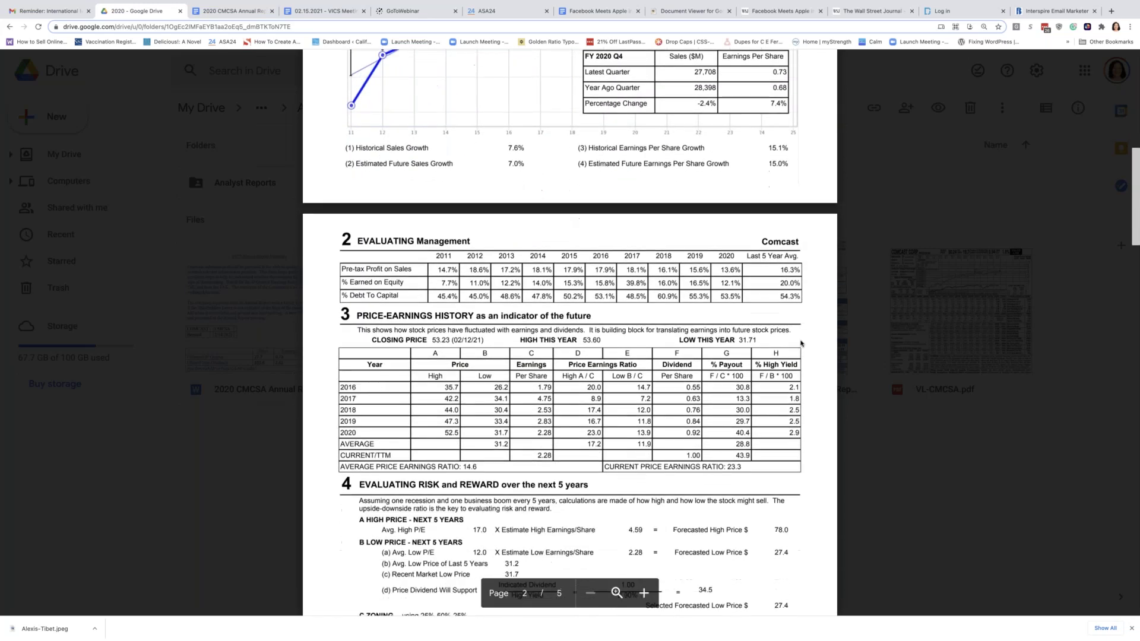
pyautogui.scroll(-2, 801, 343)
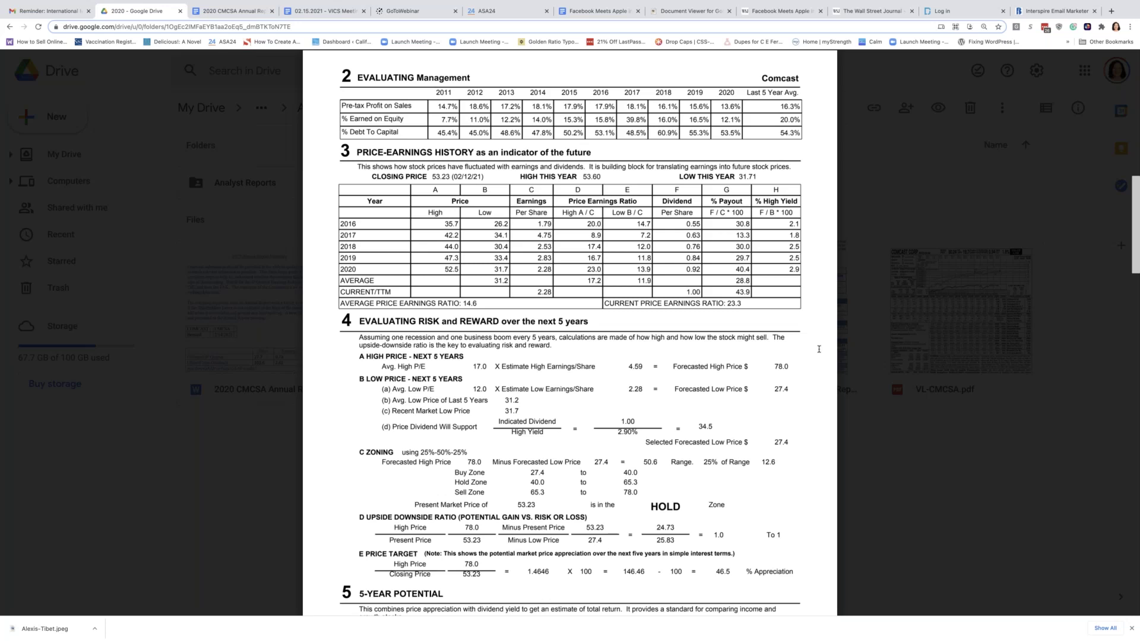
pyautogui.scroll(-3, 819, 349)
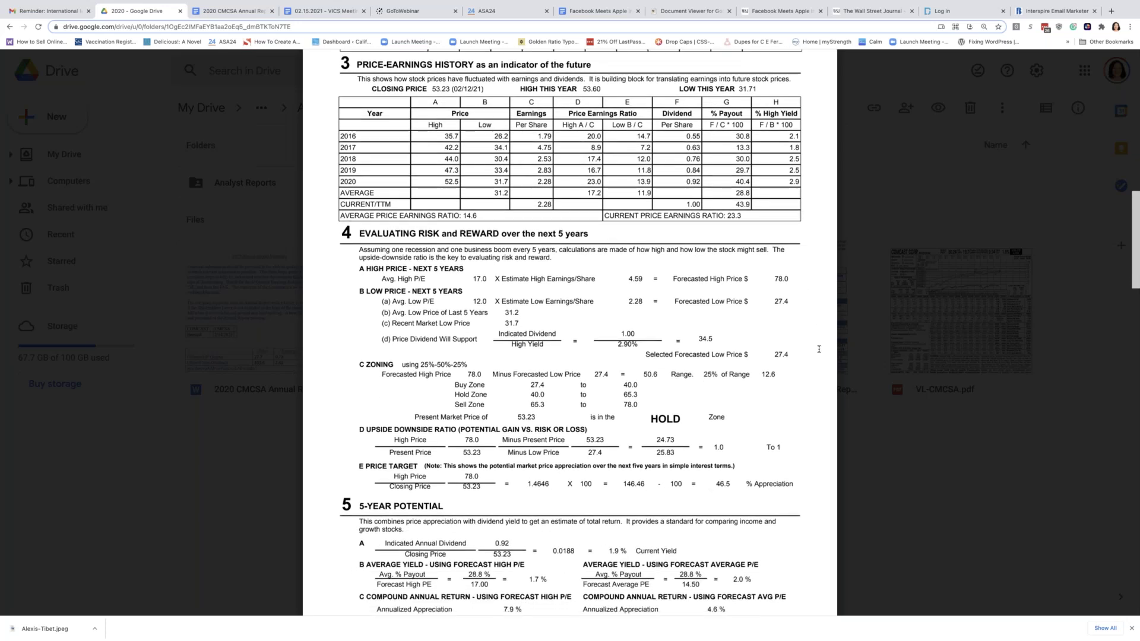
# Read the rest of Comcast's risk and reward zoning, price target and compound annual return calculations, down to the start of the notes page.
pyautogui.scroll(-1, 819, 349)
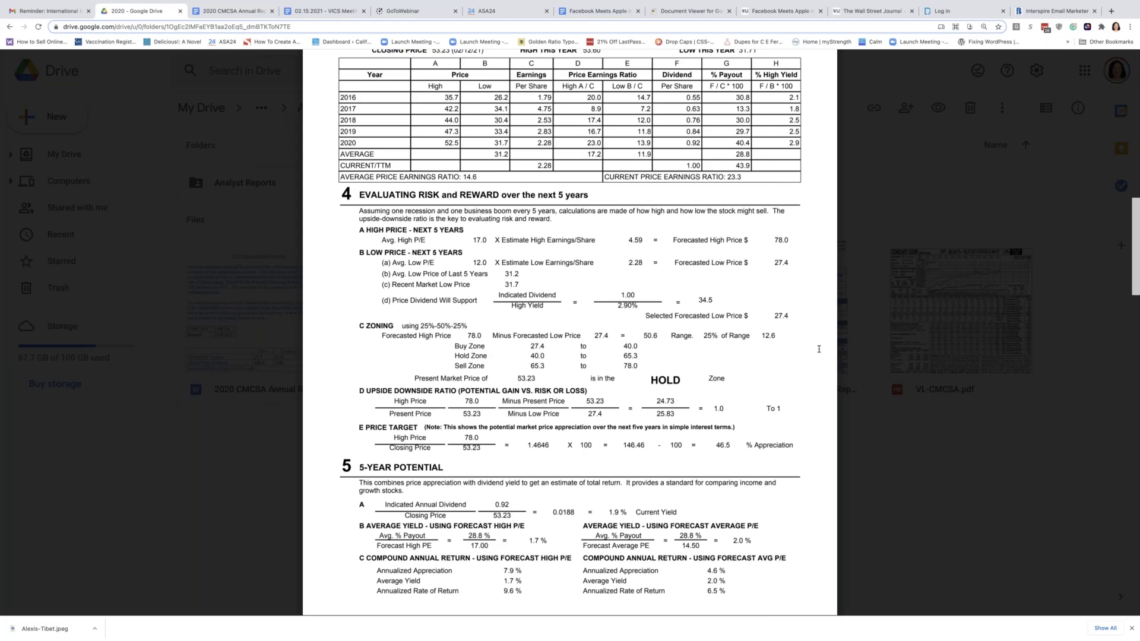
pyautogui.scroll(-3, 819, 349)
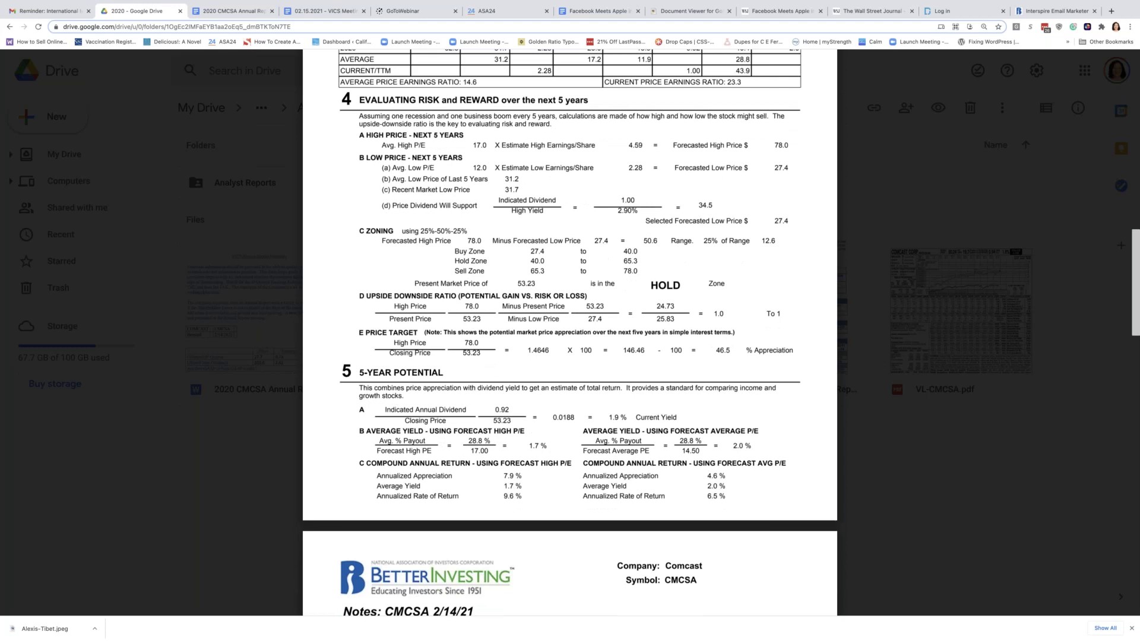
pyautogui.scroll(-3, 570, 332)
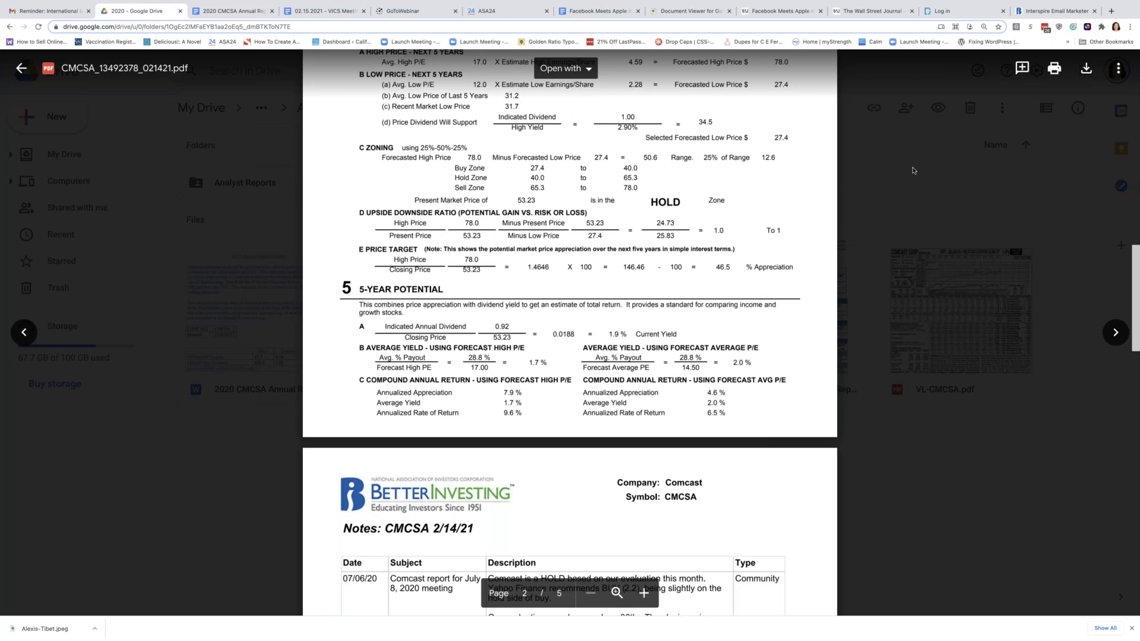
pyautogui.moveTo(1017, 3)
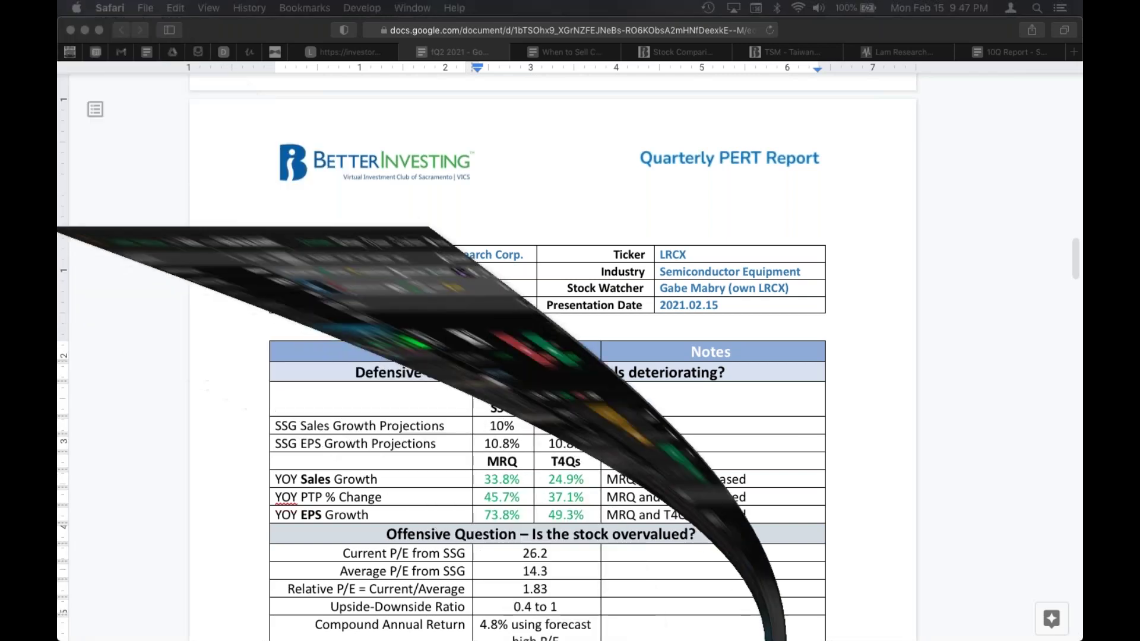
# Examine the Lam Research Quarterly PERT Report's company details, growth projections, year-over-year growth and the answers on whether the stock is overvalued.
pyautogui.click(291, 26)
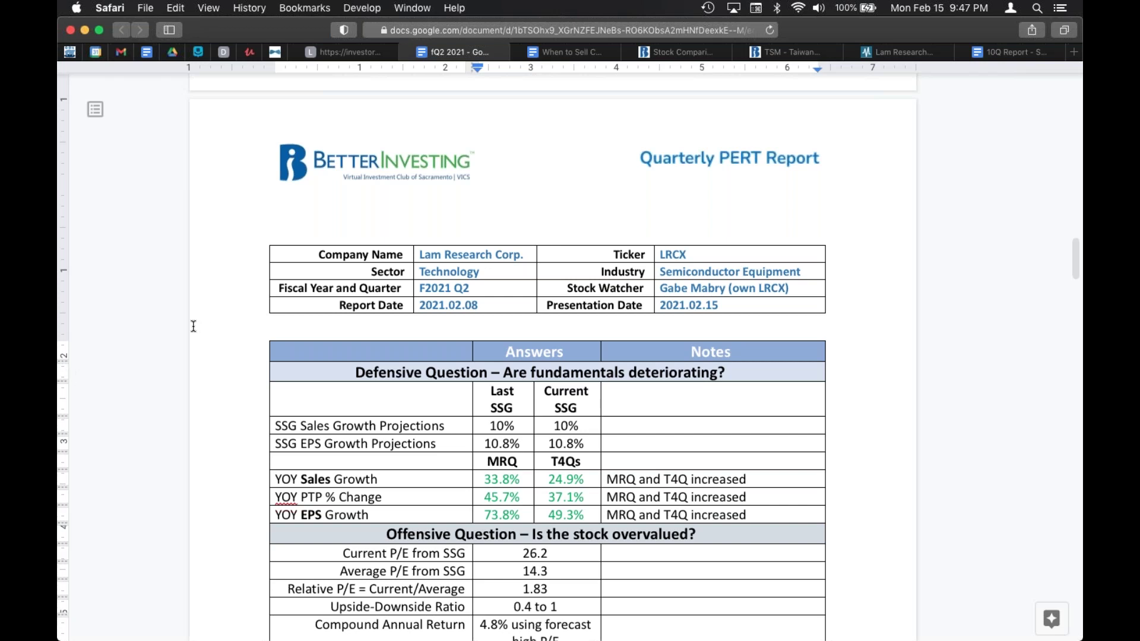
pyautogui.scroll(-1, 193, 327)
pyautogui.scroll(-2, 193, 327)
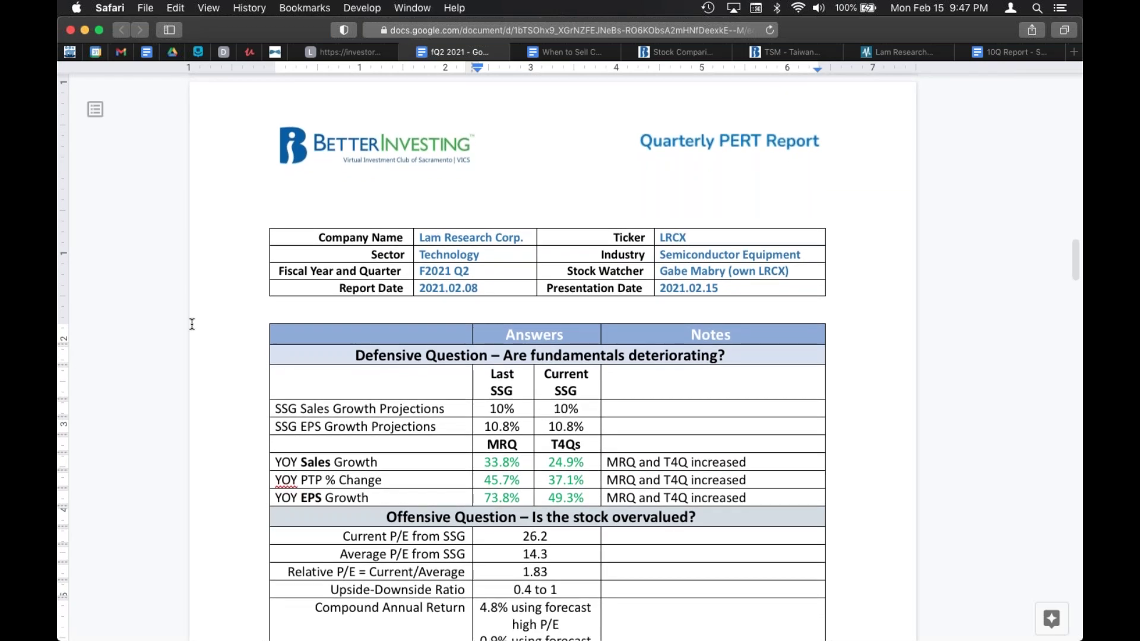
pyautogui.scroll(-2, 190, 324)
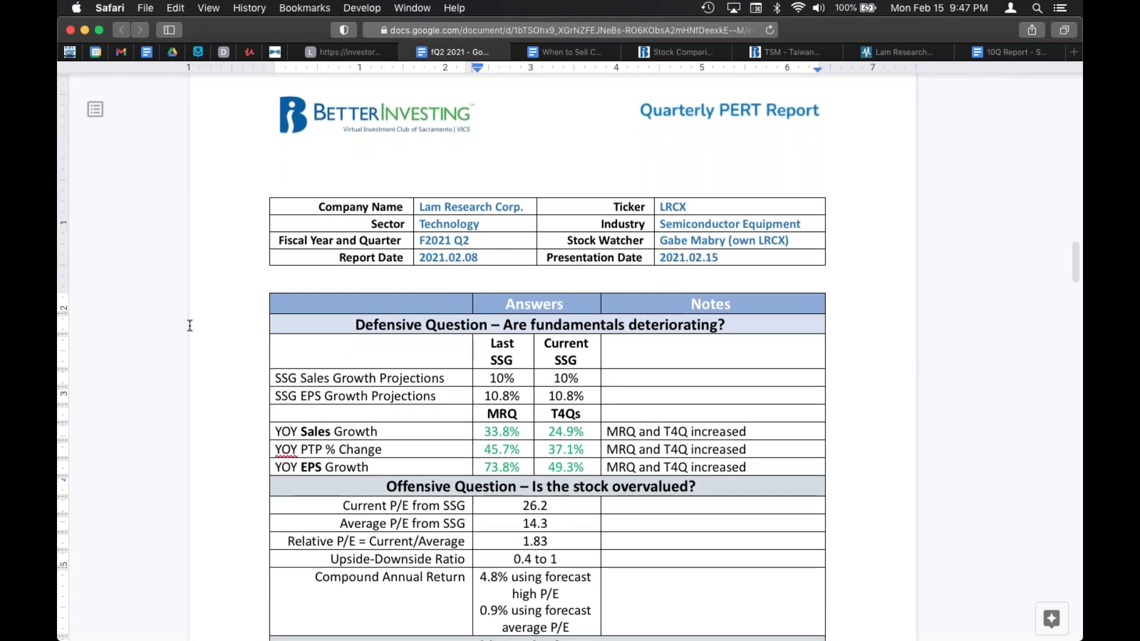
pyautogui.scroll(-1, 187, 330)
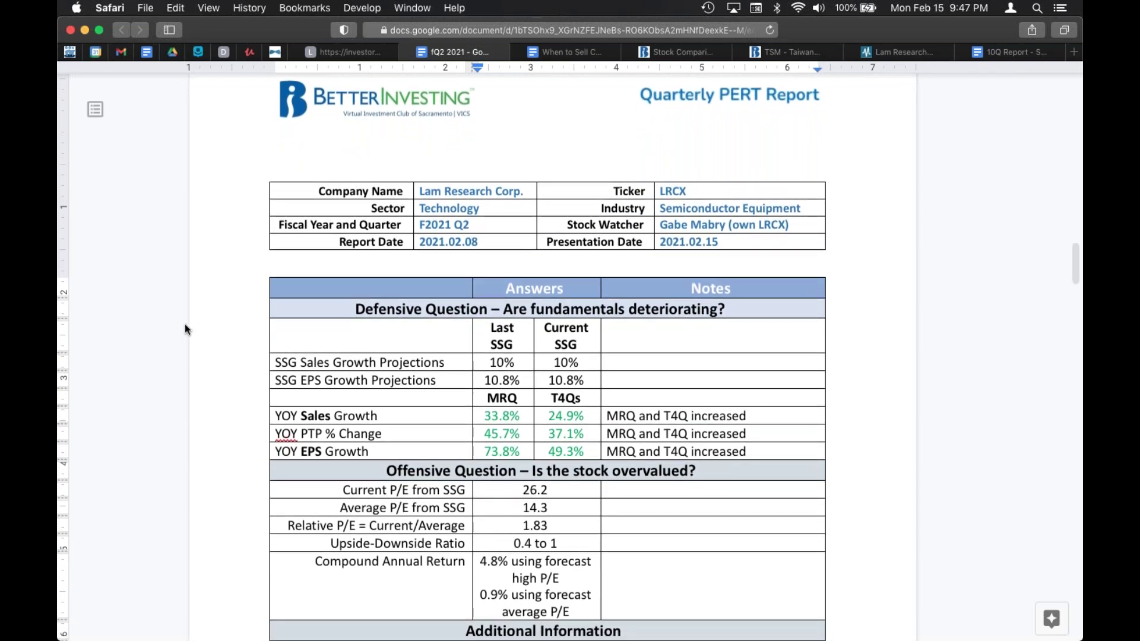
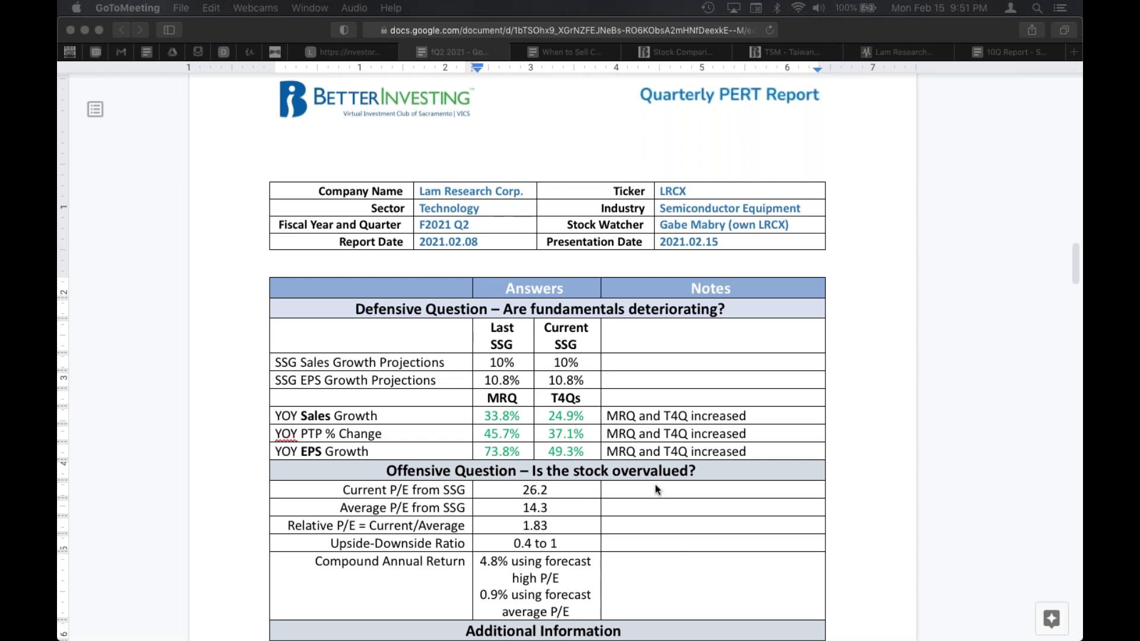
pyautogui.scroll(-3, 656, 488)
pyautogui.scroll(-1, 683, 434)
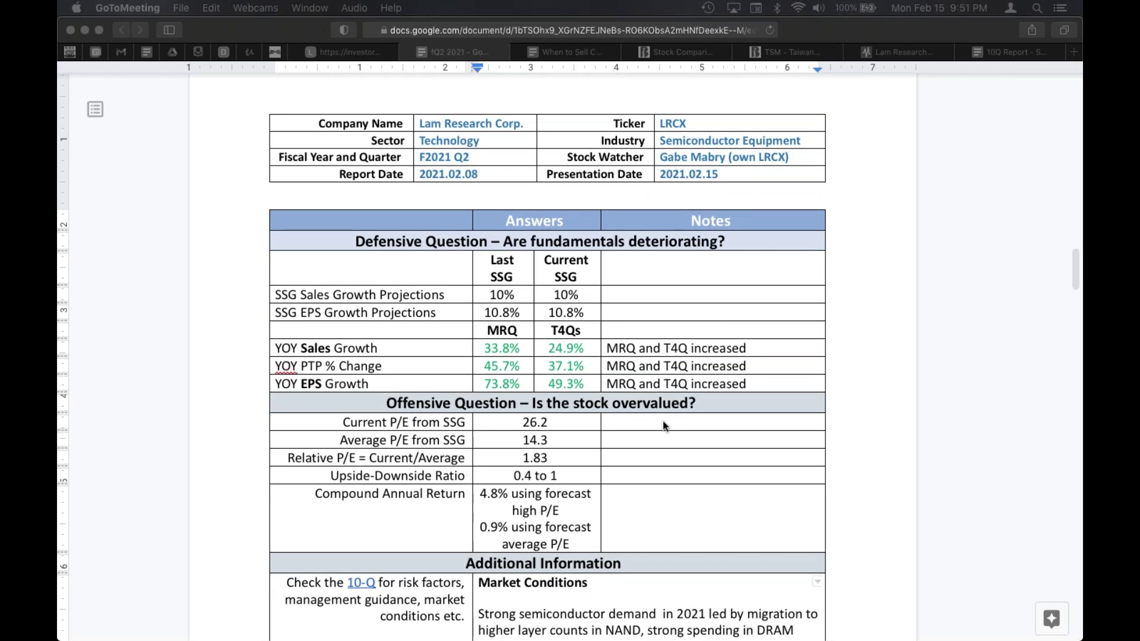
pyautogui.scroll(4, 663, 425)
pyautogui.scroll(-2, 663, 425)
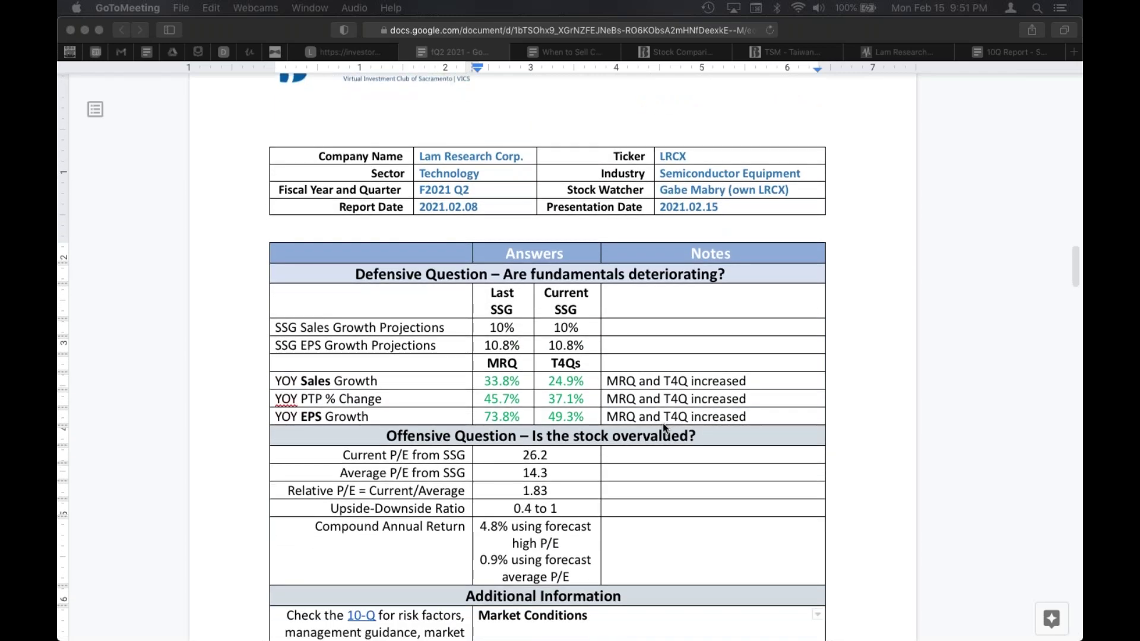
pyautogui.scroll(-3, 779, 388)
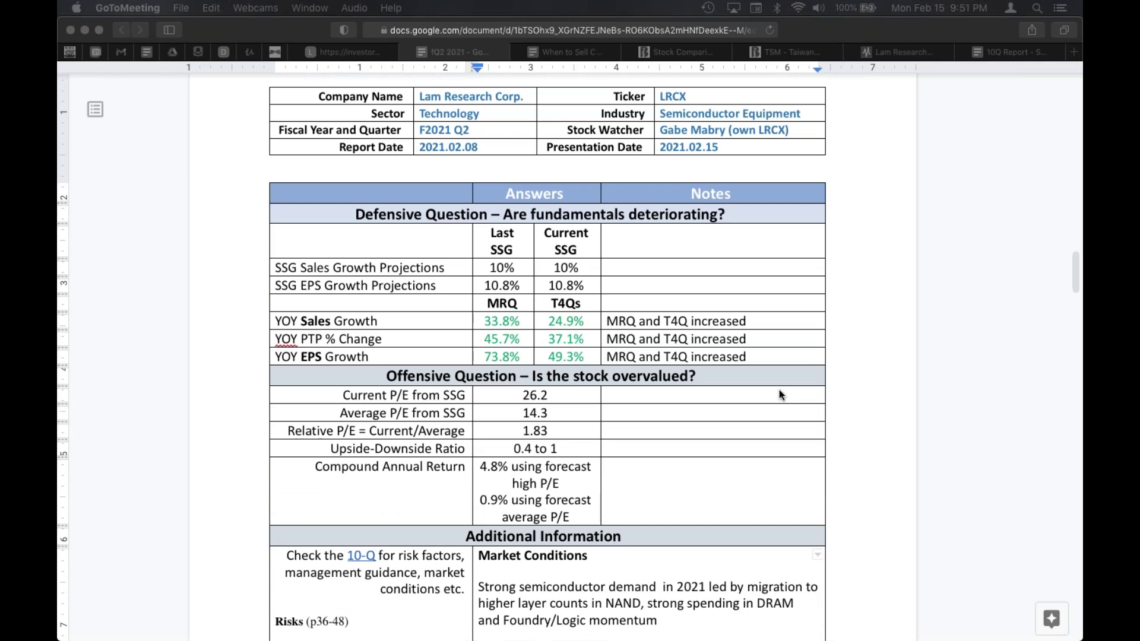
# Read the report's Additional Information on market conditions and management guidance, and recheck the growth and valuation answers above it.
pyautogui.scroll(-8, 772, 393)
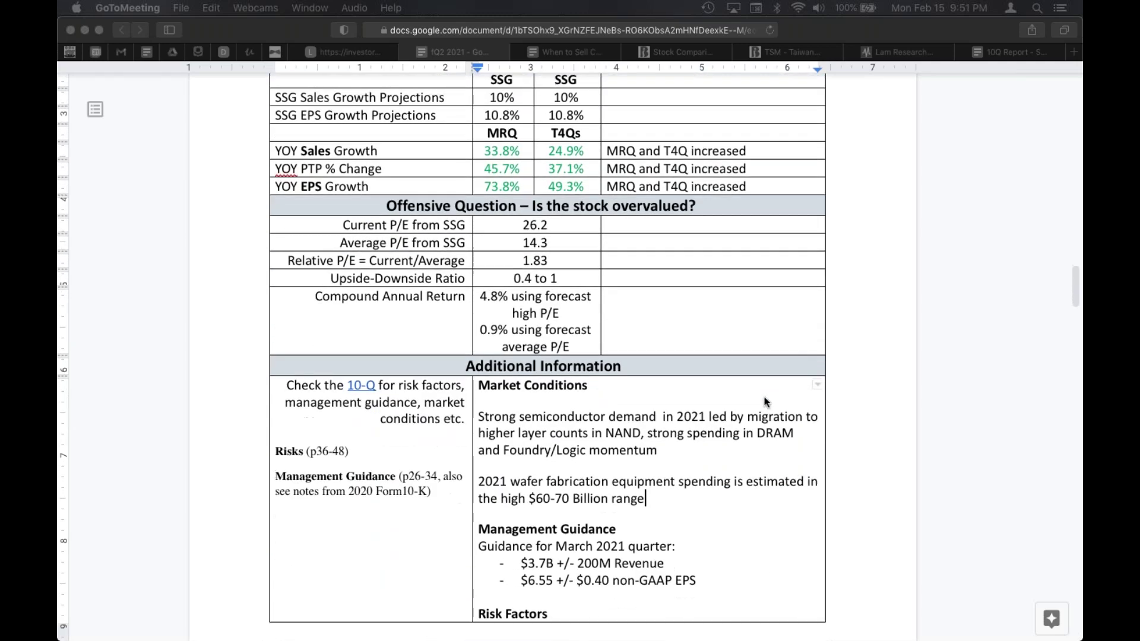
pyautogui.scroll(-1, 765, 401)
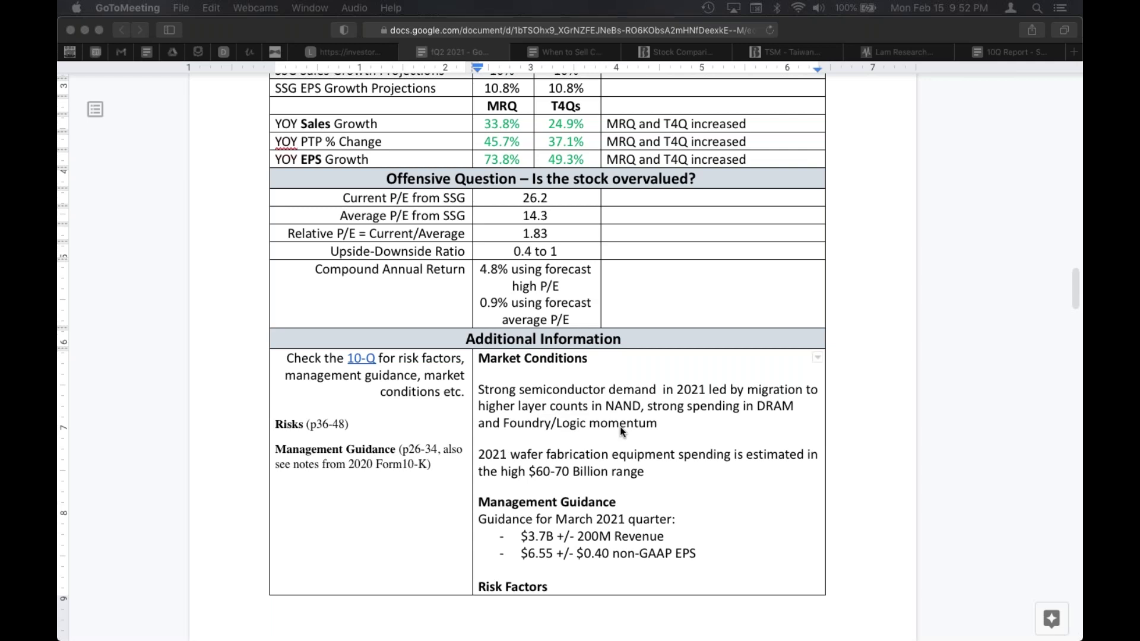
pyautogui.scroll(-1, 481, 459)
pyautogui.scroll(-1, 482, 461)
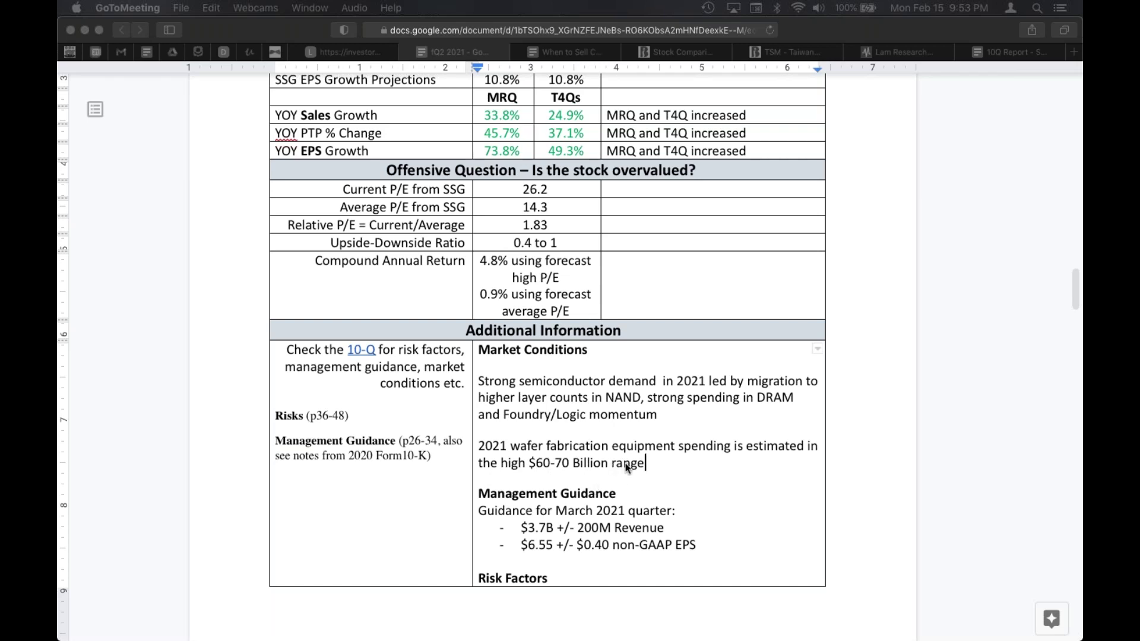
pyautogui.scroll(-2, 626, 464)
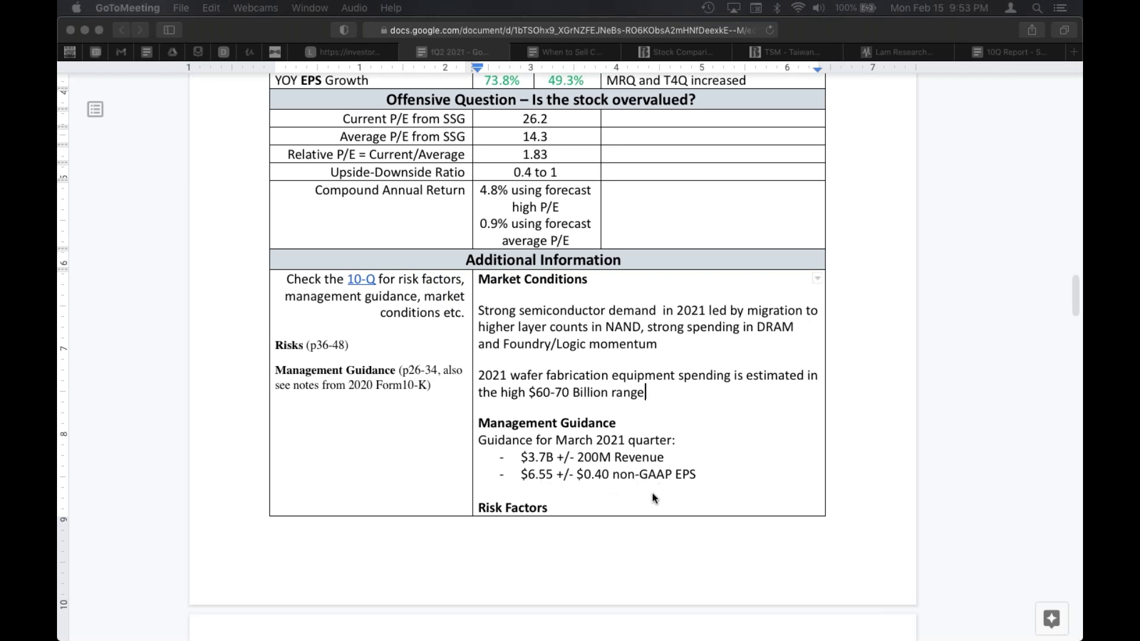
pyautogui.scroll(-1, 598, 474)
pyautogui.scroll(-1, 597, 474)
pyautogui.scroll(-1, 597, 472)
pyautogui.scroll(-1, 598, 472)
pyautogui.scroll(4, 597, 472)
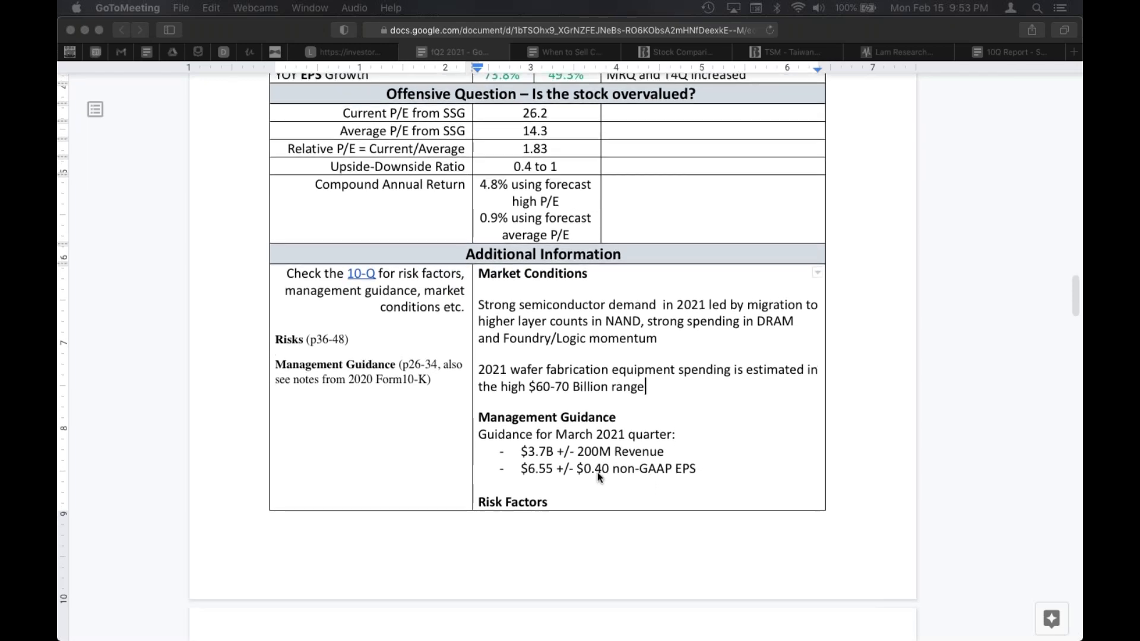
pyautogui.scroll(2, 598, 474)
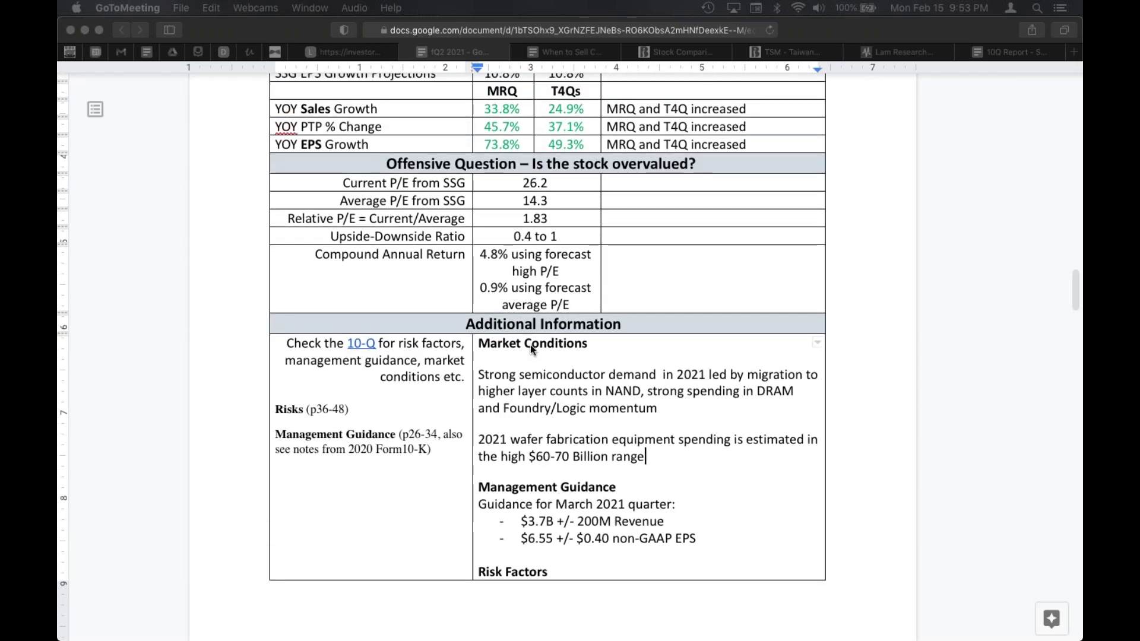
pyautogui.scroll(6, 533, 349)
pyautogui.scroll(-3, 533, 349)
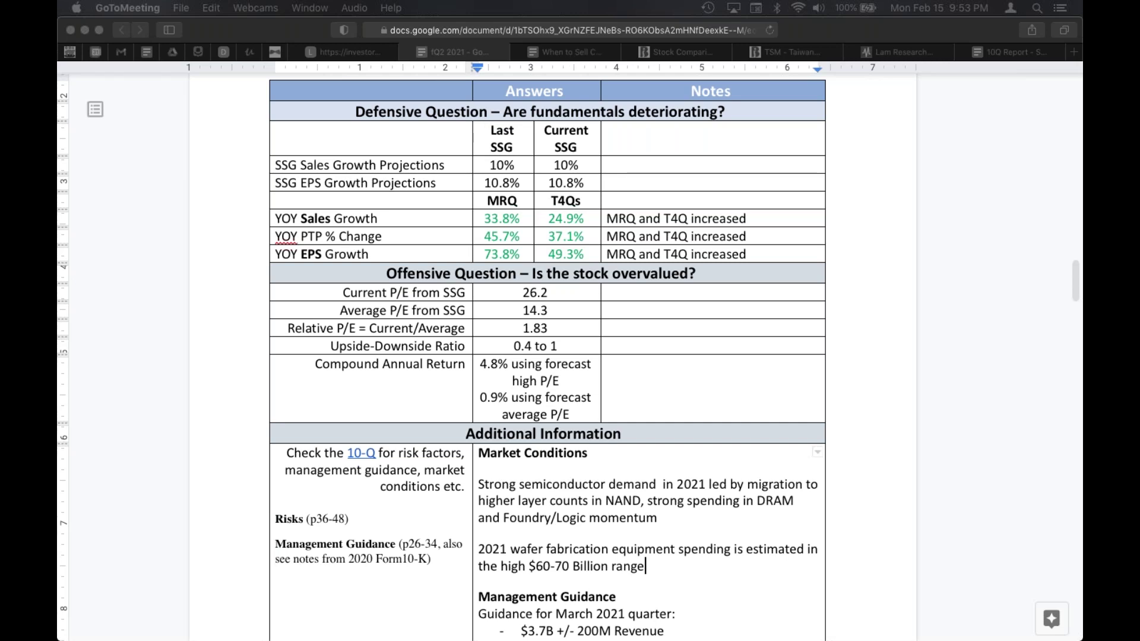
# Switch to Preview, open LRCX_SSG_020921.pdf and examine Lam Research's Quarterly Growth Trend Data chart and table.
pyautogui.press('super+Tab')
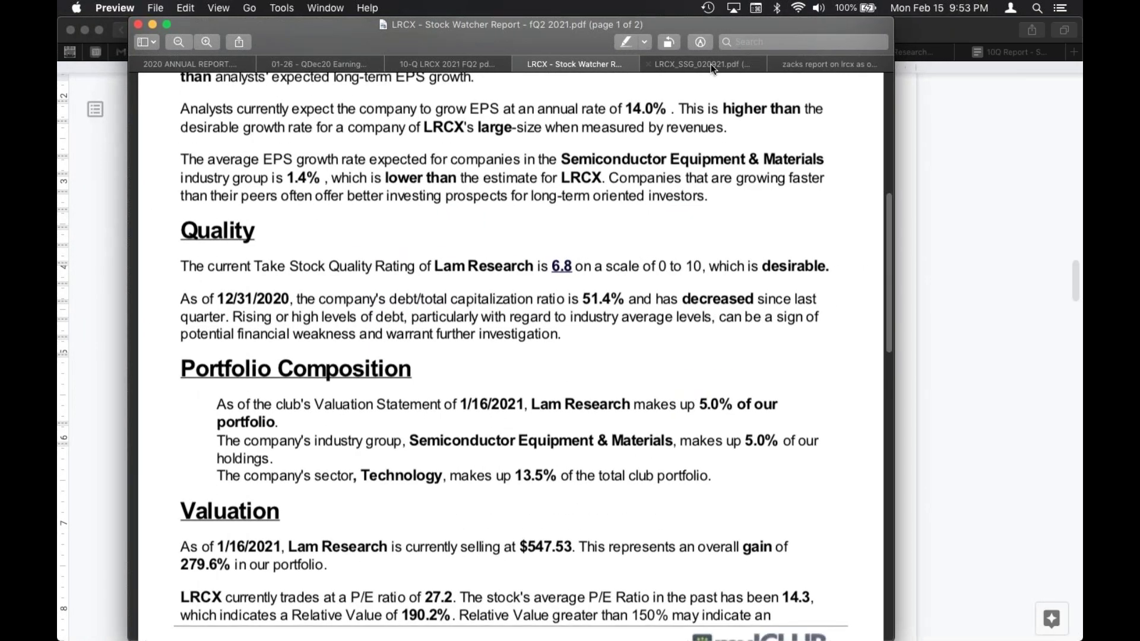
pyautogui.click(655, 70)
pyautogui.scroll(15, 506, 350)
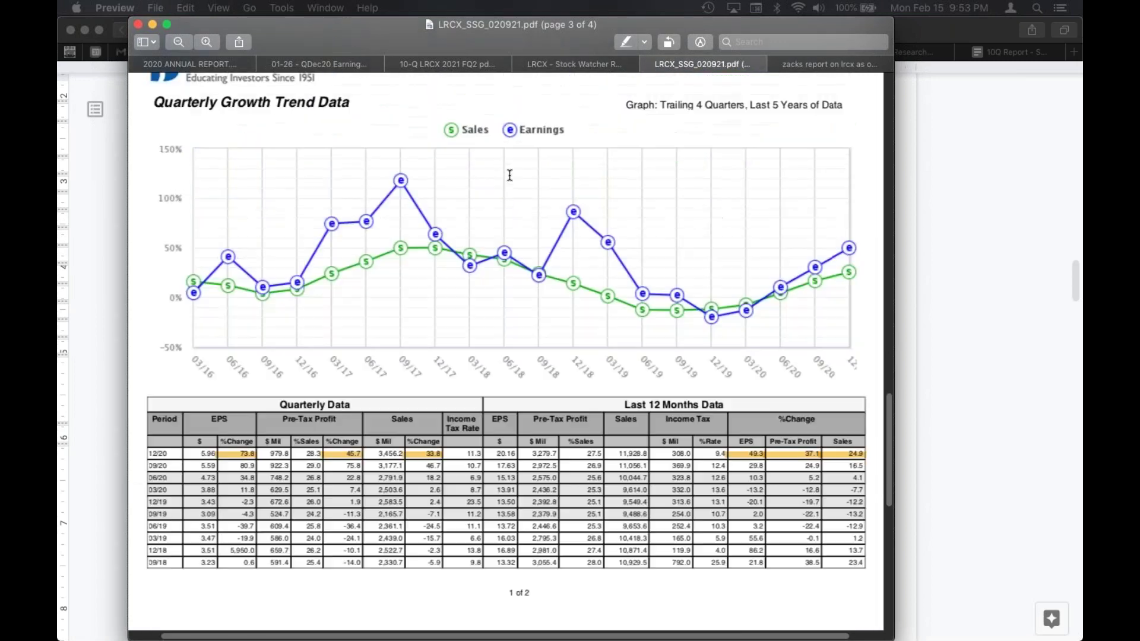
pyautogui.scroll(5, 505, 175)
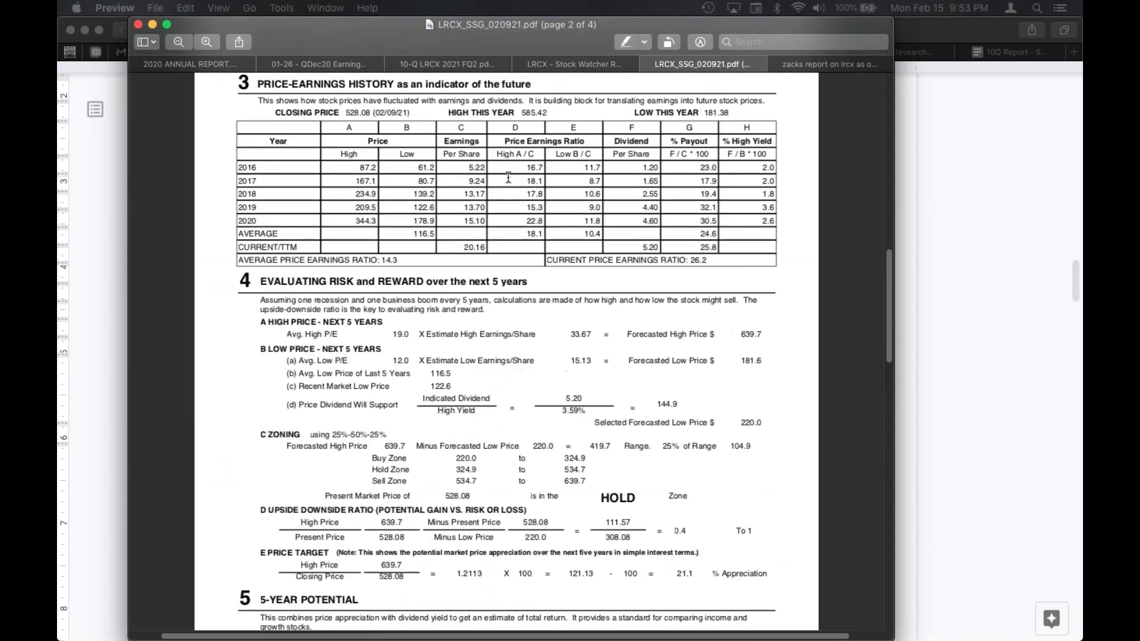
pyautogui.scroll(-10, 505, 175)
pyautogui.scroll(-15, 504, 171)
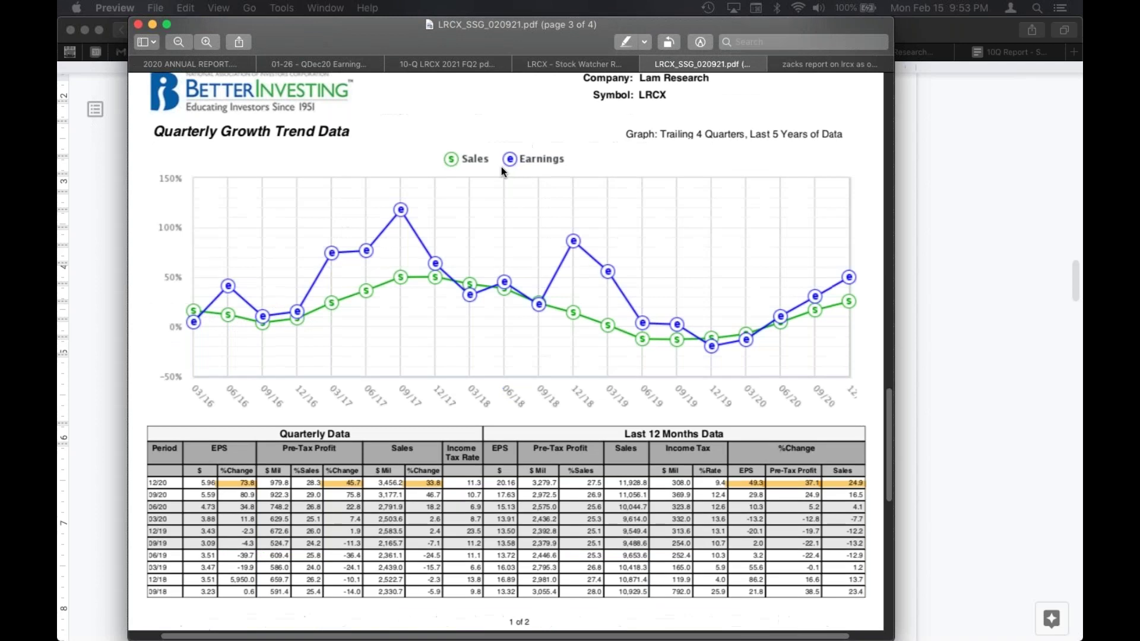
pyautogui.scroll(5, 501, 166)
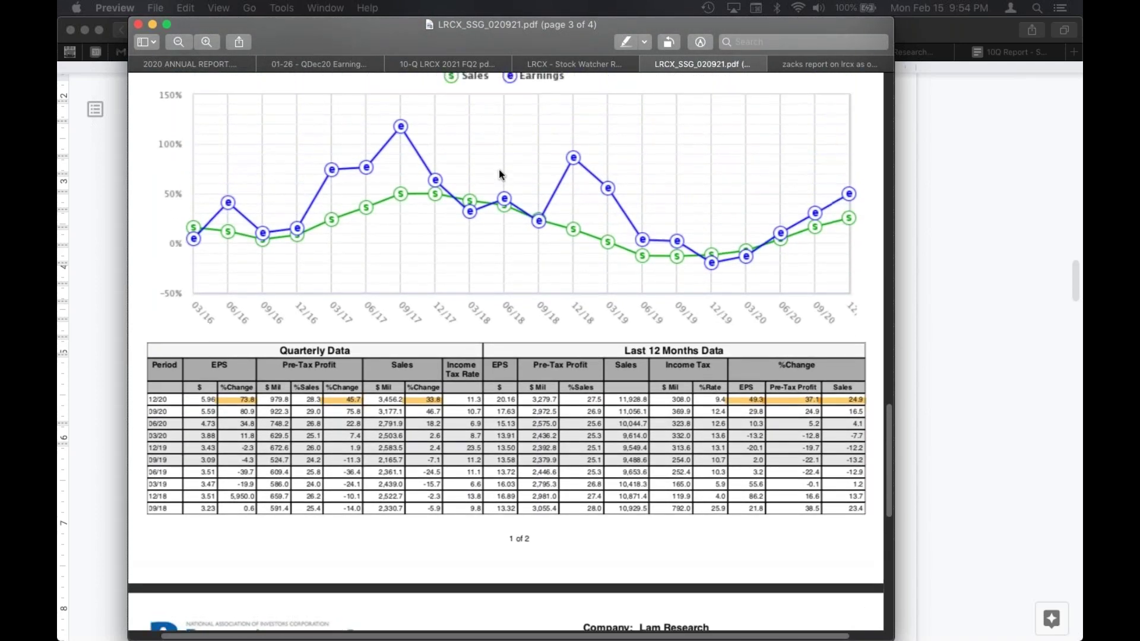
pyautogui.scroll(2, 499, 172)
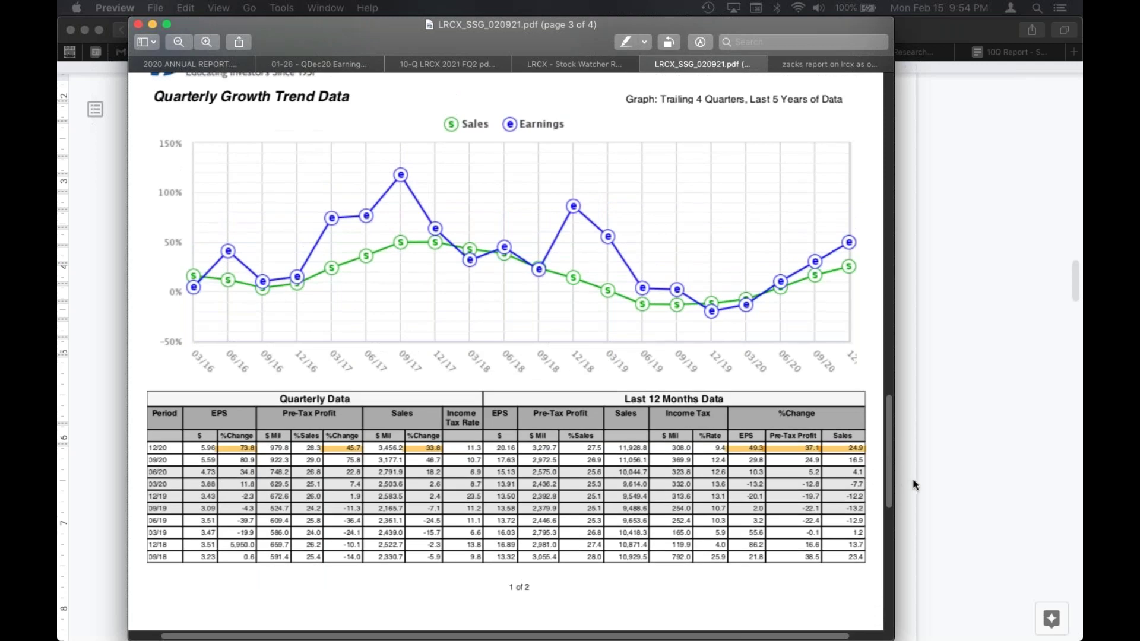
pyautogui.scroll(2, 885, 475)
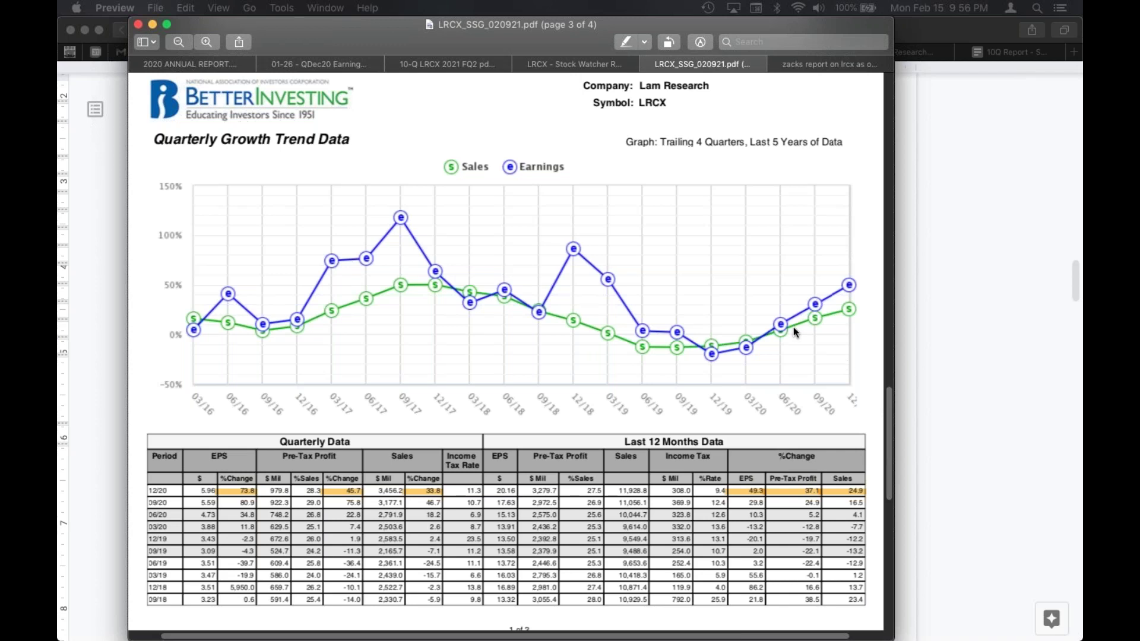
# Check the older quarterly data and both annualized rates of return in the Lam Research guide, and return to the PERT report in Safari.
pyautogui.scroll(-5, 793, 326)
pyautogui.scroll(-12, 793, 326)
pyautogui.scroll(18, 793, 327)
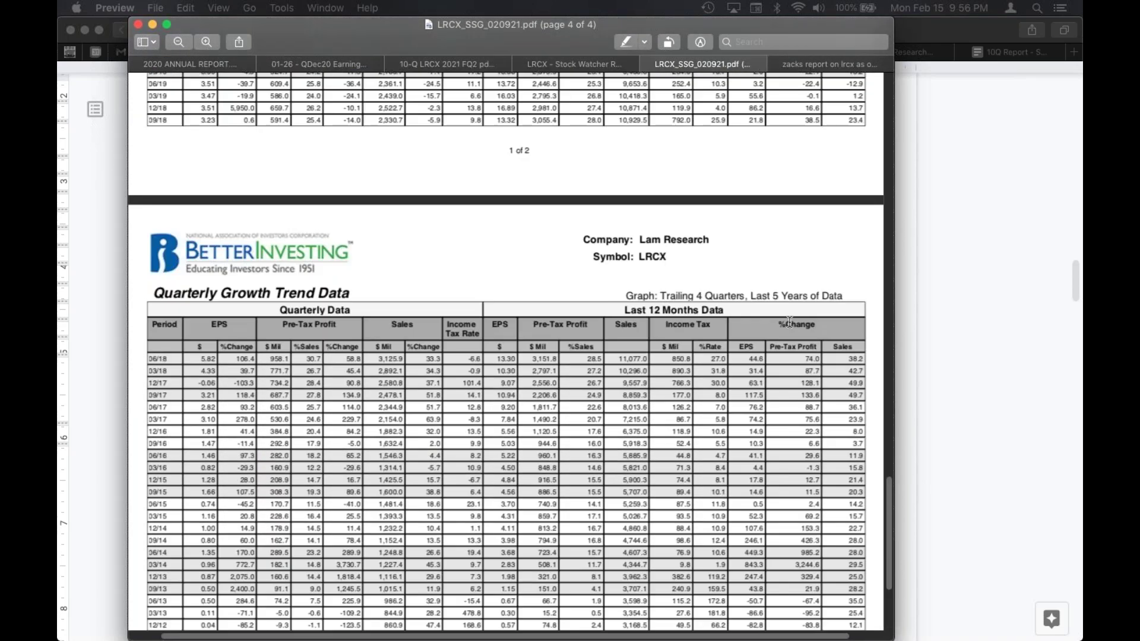
pyautogui.scroll(10, 788, 326)
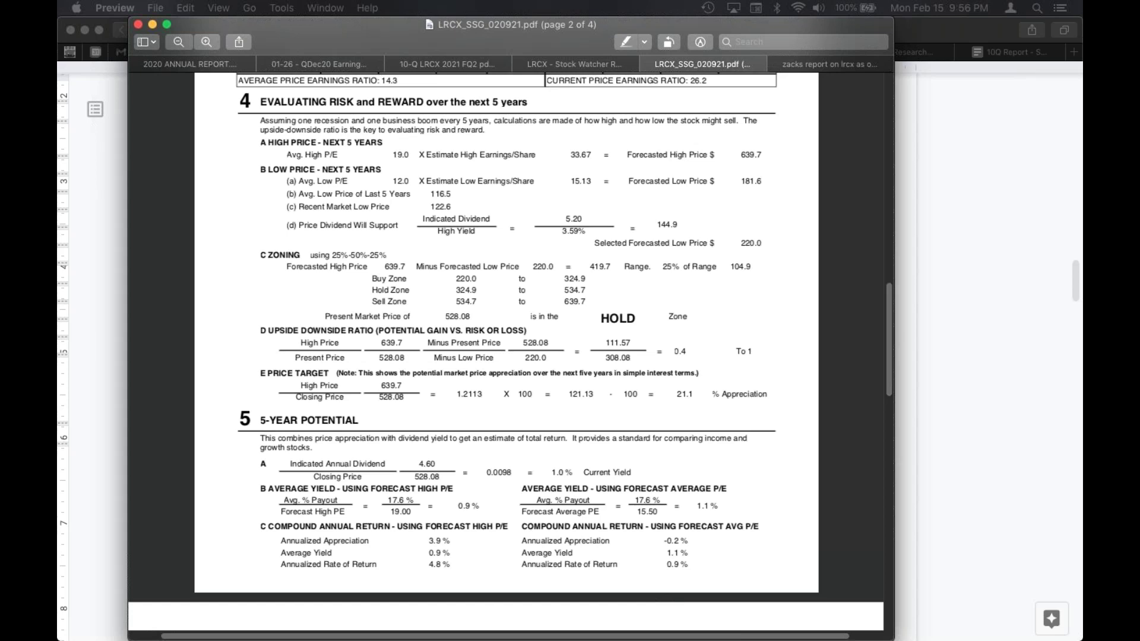
pyautogui.moveTo(665, 564); pyautogui.dragTo(689, 566)
pyautogui.moveTo(423, 565); pyautogui.dragTo(453, 565)
pyautogui.click(951, 23)
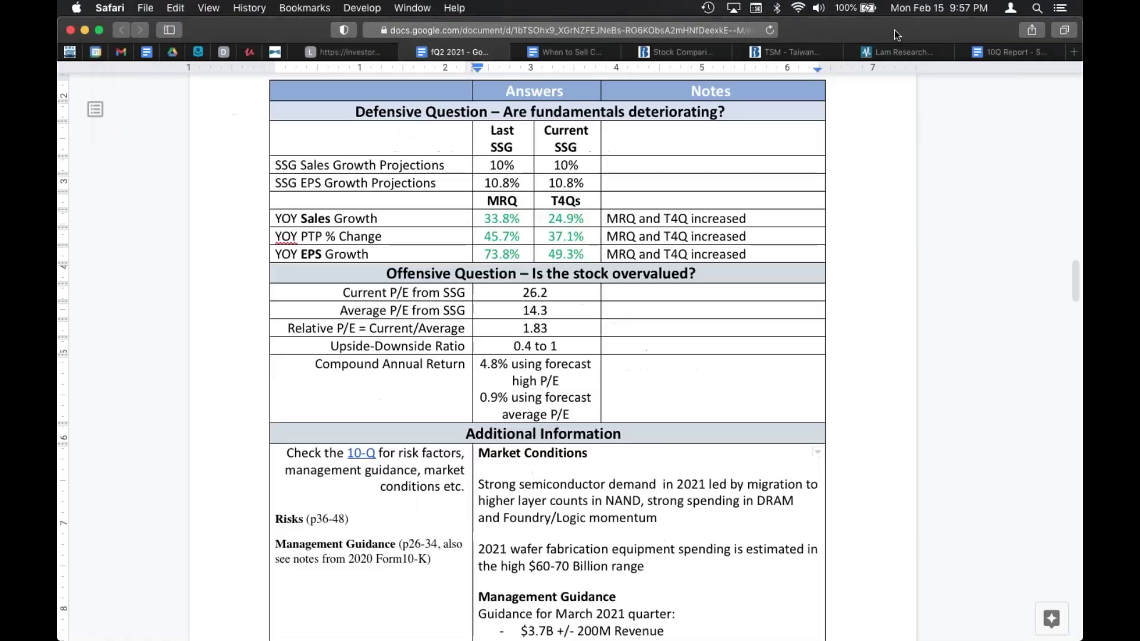
# Open the semiconductor stock comparison and compare Lam Research with its peers on growth, management and valuation, alongside the PERT report.
pyautogui.click(699, 52)
pyautogui.scroll(-2, 1070, 208)
pyautogui.scroll(-2, 1068, 211)
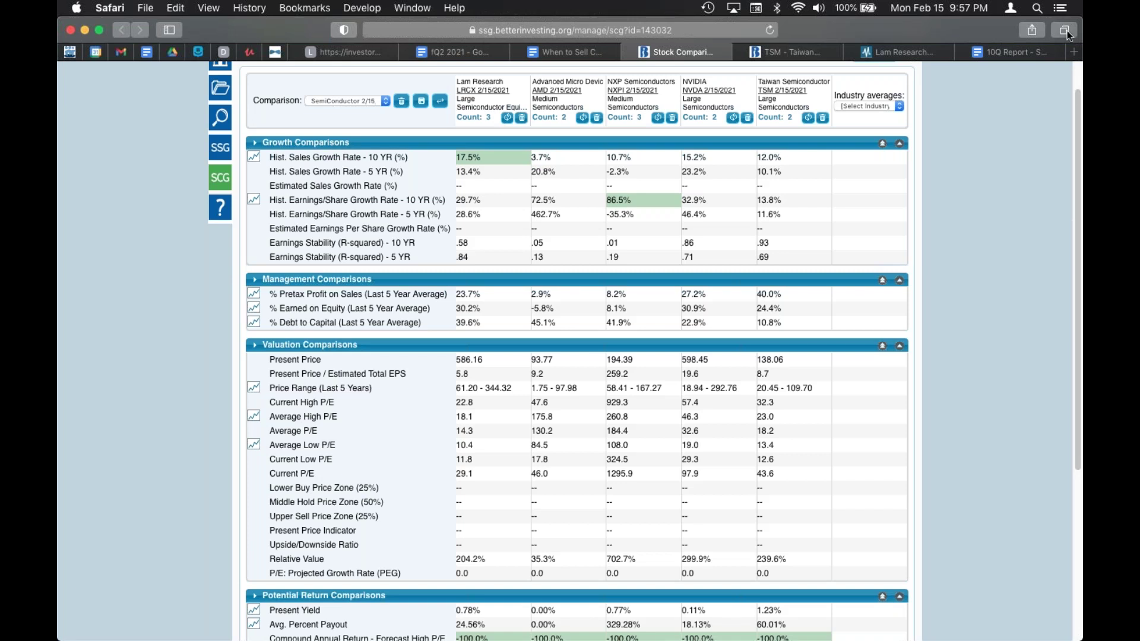
pyautogui.click(494, 52)
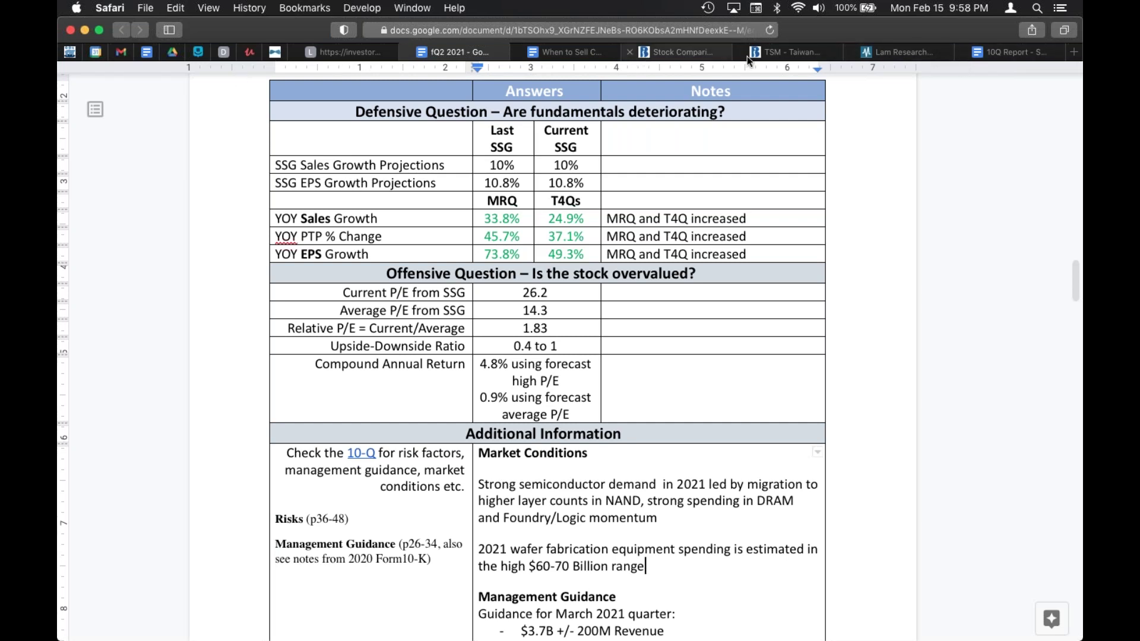
pyautogui.click(682, 51)
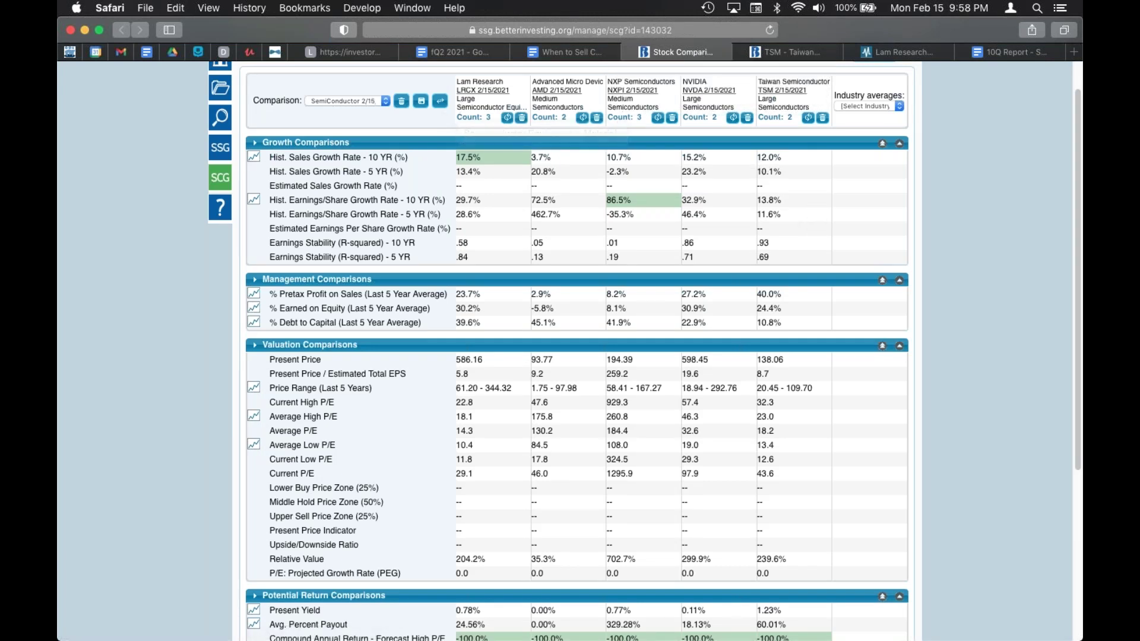
# Open Lam Research's LRCX 2/15/2021 study from the comparison in a new tab and view its growth chart and company data.
pyautogui.click(508, 119)
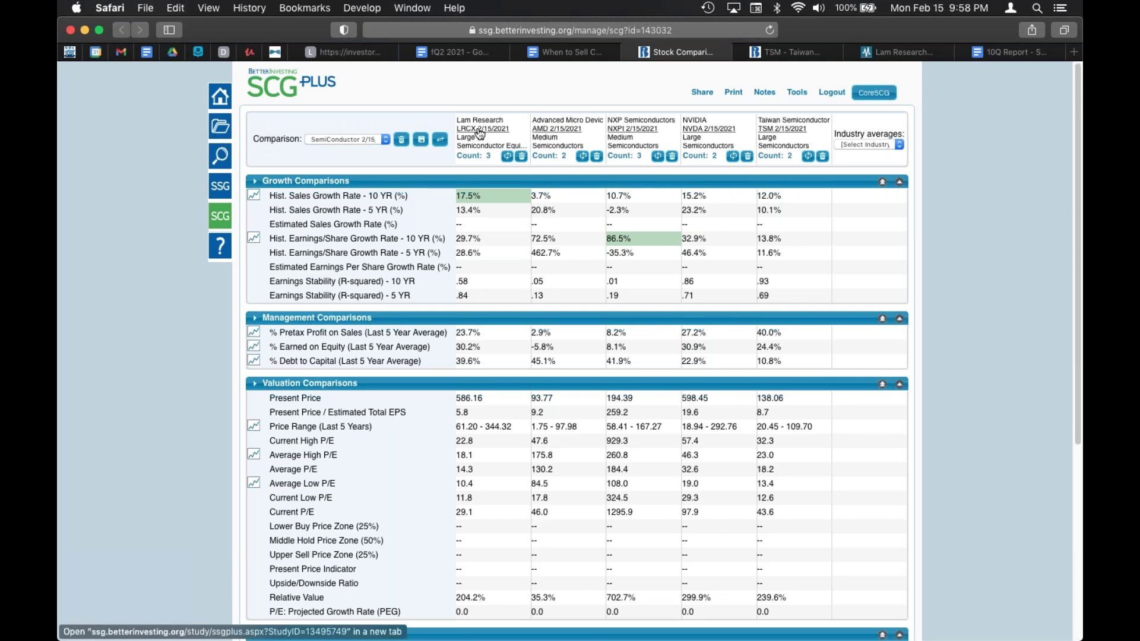
pyautogui.keyDown('super'); pyautogui.click(246, 141); pyautogui.keyUp('super')
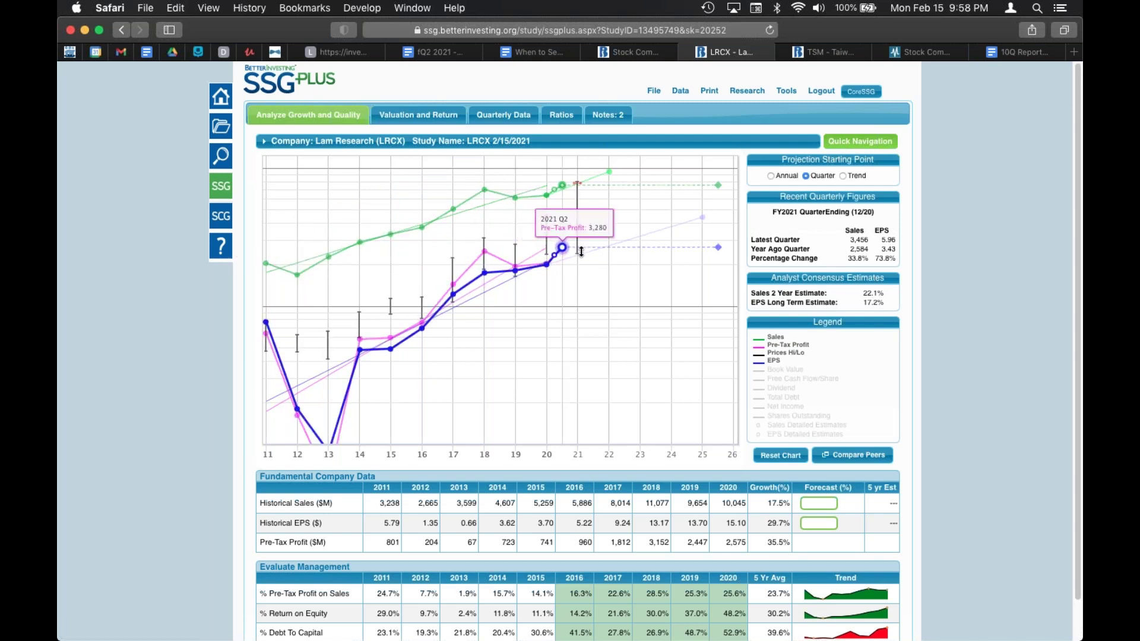
pyautogui.scroll(-1, 586, 247)
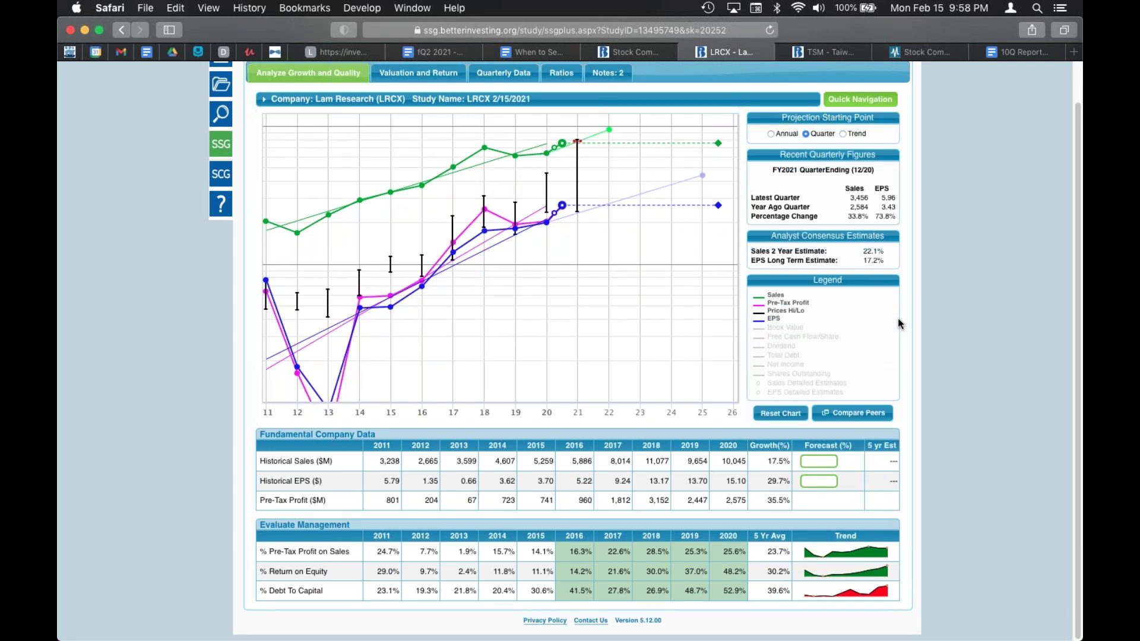
# Base the Lam Research projections on annual data and set the five-year sales growth forecast to 10%.
pyautogui.click(771, 134)
pyautogui.moveTo(710, 329)
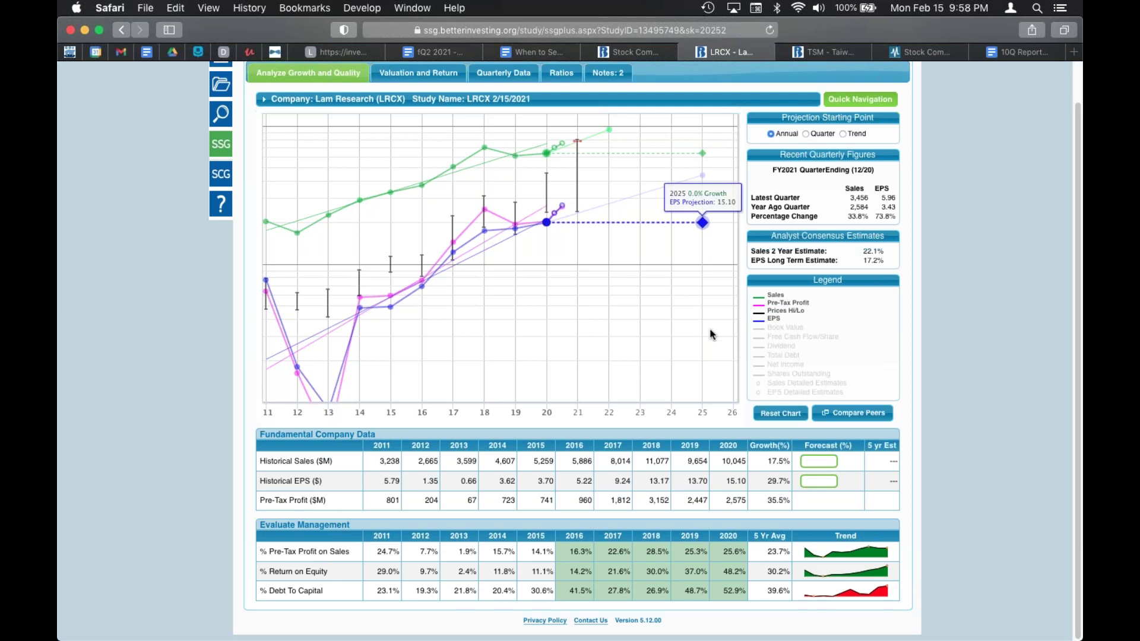
pyautogui.click(818, 461)
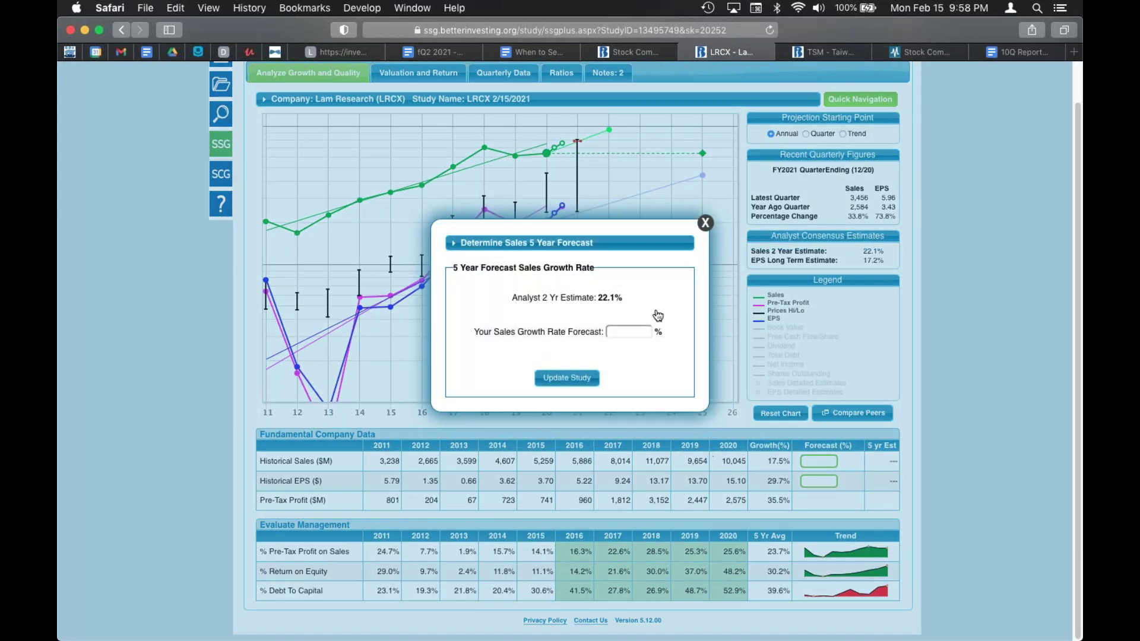
pyautogui.click(632, 327)
pyautogui.write('10')
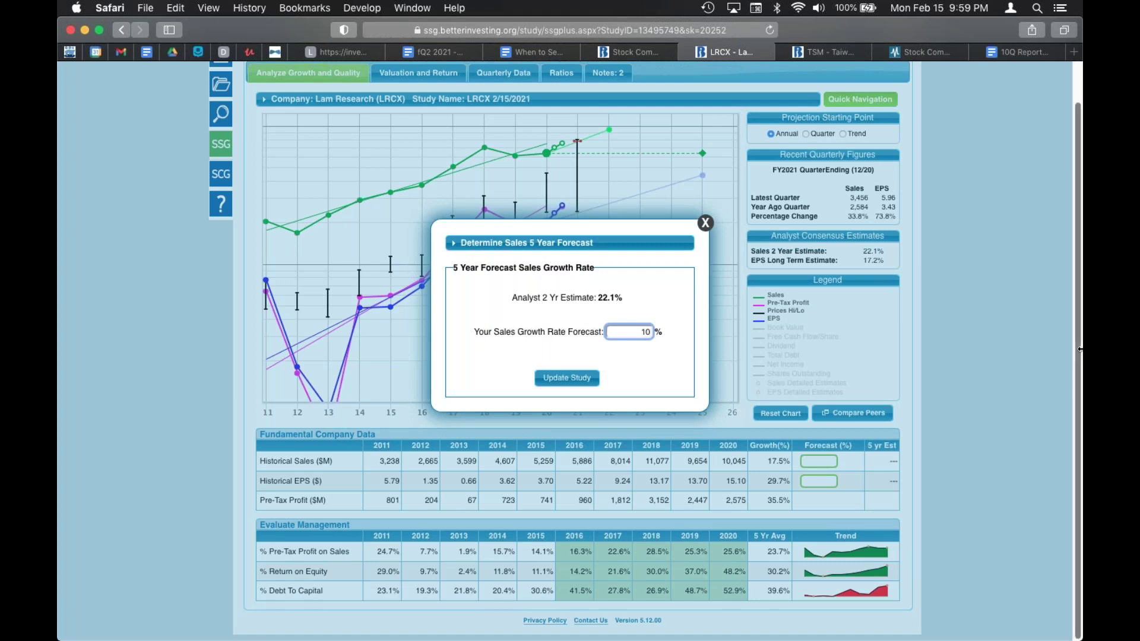
pyautogui.click(571, 381)
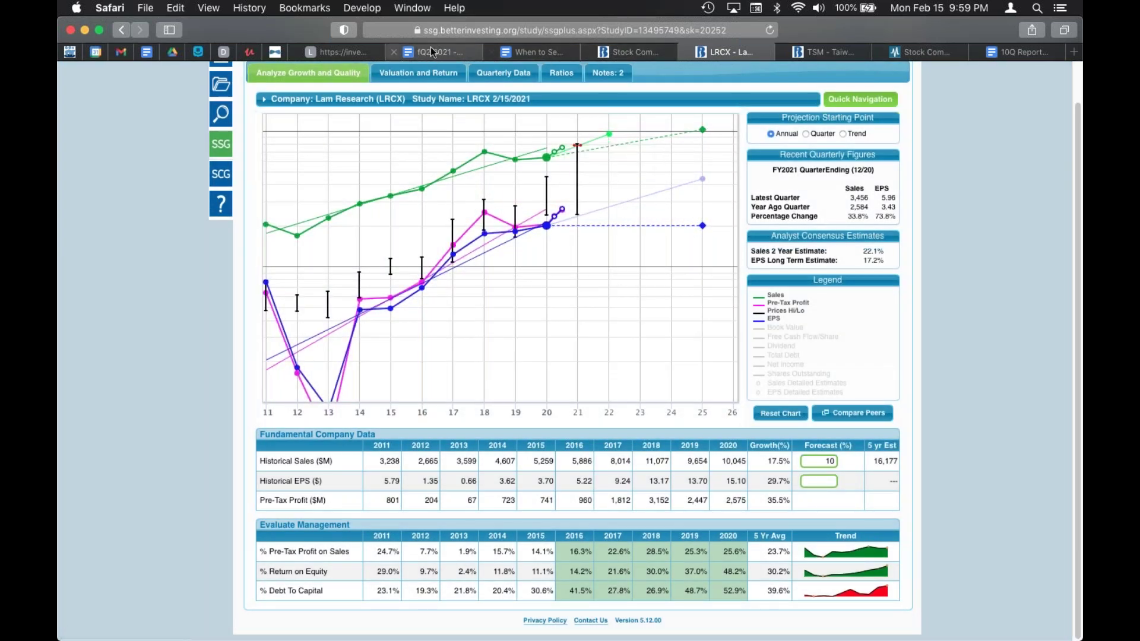
# Set the five-year EPS growth rate forecast to 10.8% and update the study.
pyautogui.click(825, 482)
pyautogui.click(458, 189)
pyautogui.write('10.8')
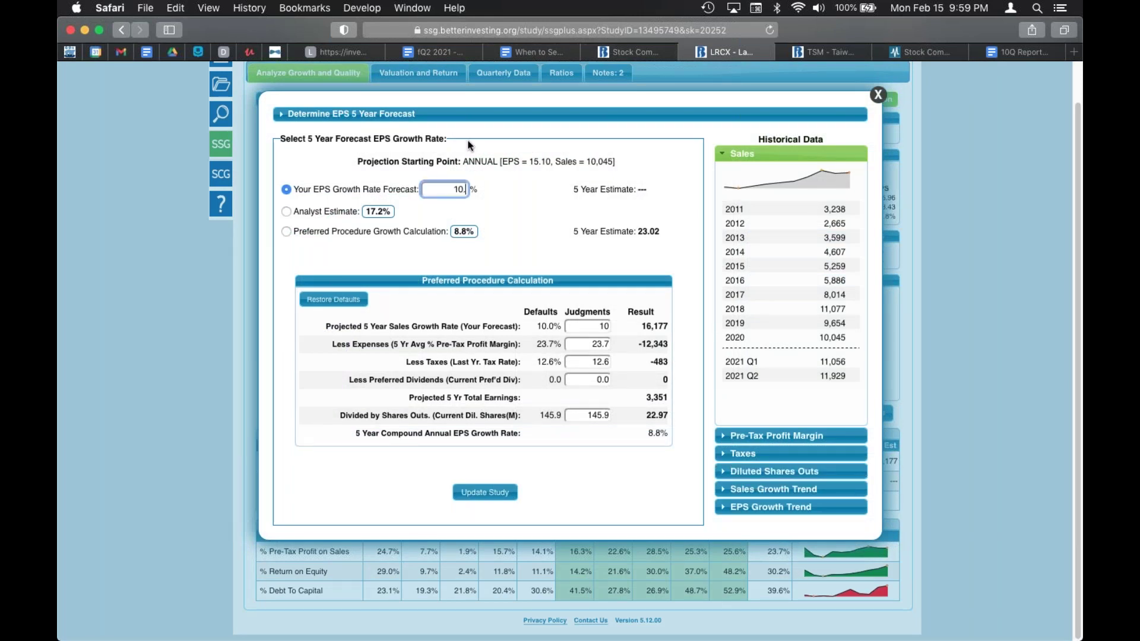
pyautogui.click(484, 493)
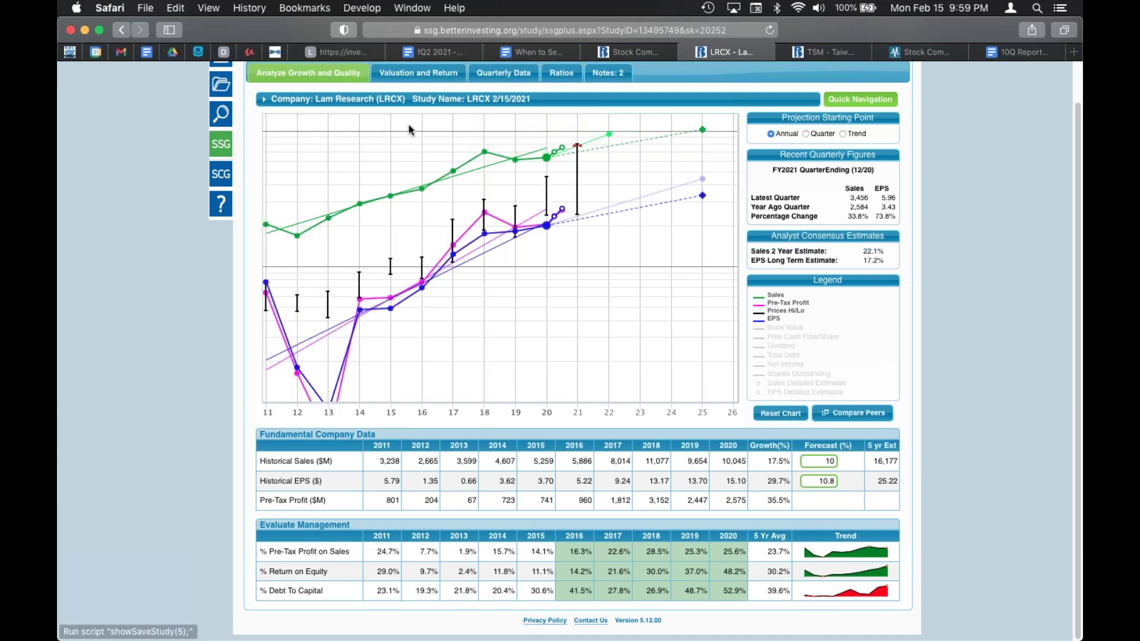
# Open the Lam Research fQ2 2021 report and highlight the $6.55 non-GAAP EPS guidance for the March 2021 quarter.
pyautogui.click(528, 52)
pyautogui.click(439, 51)
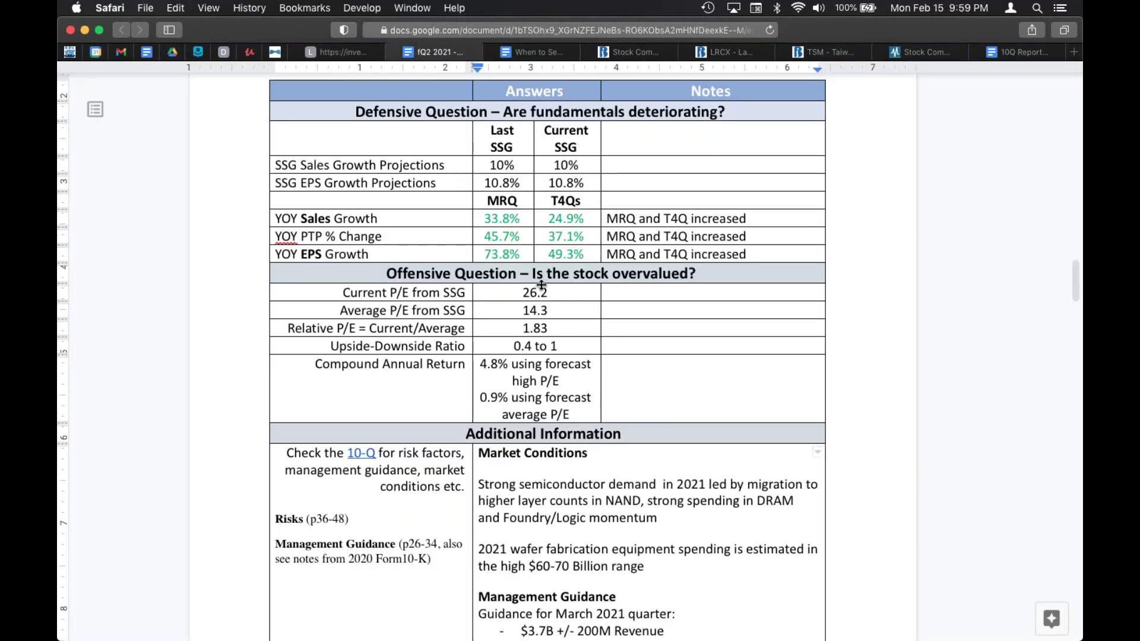
pyautogui.scroll(-5, 541, 286)
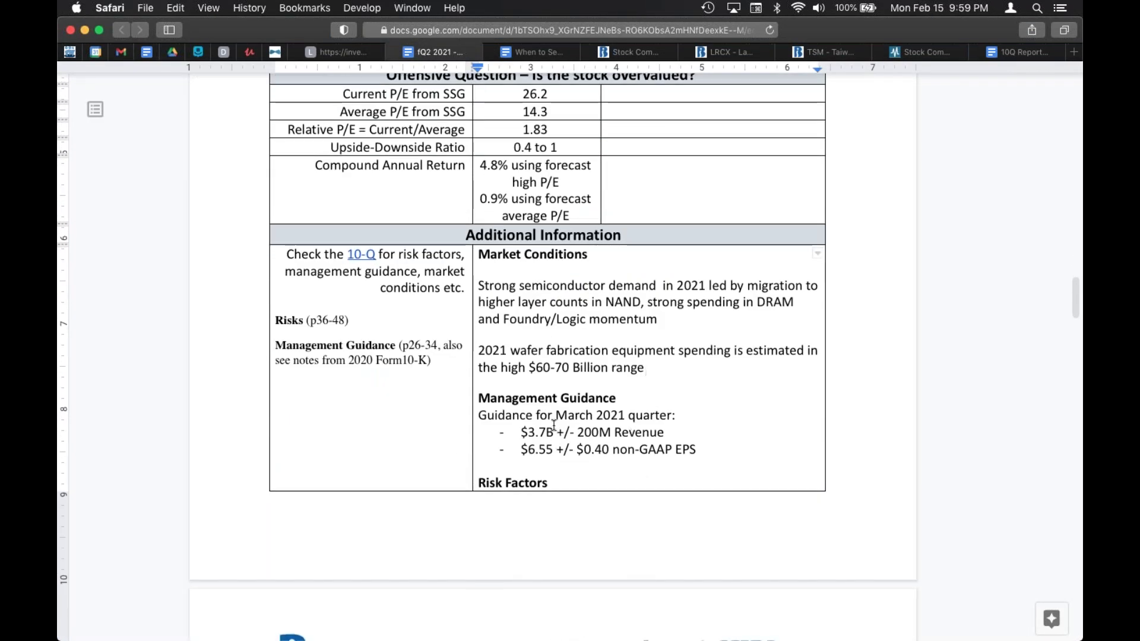
pyautogui.click(523, 449)
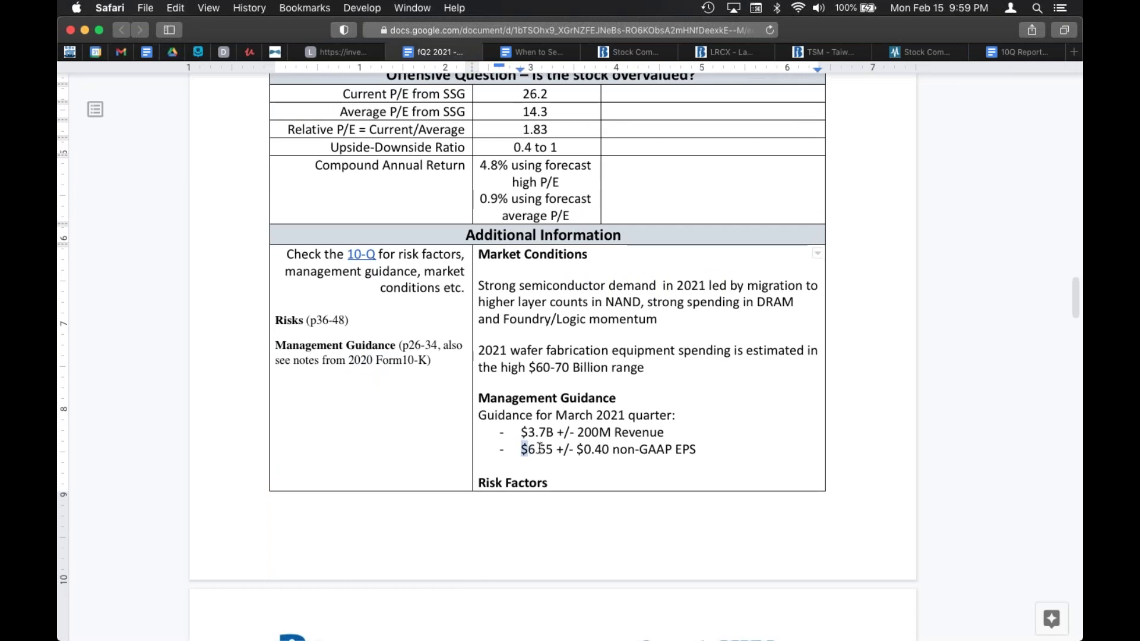
pyautogui.hotkey('shift', 'Right')
pyautogui.hotkey('shift', 'Right')
pyautogui.hotkey('shift', 'Right')
pyautogui.hotkey('shift', 'Right')
pyautogui.hotkey('shift', 'Right')
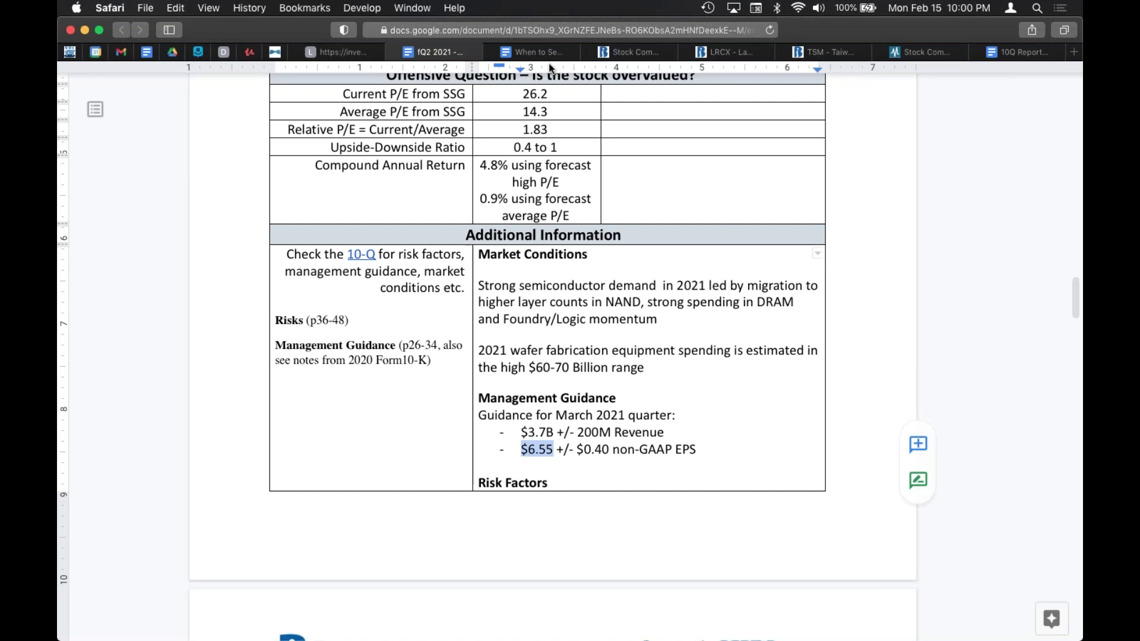
# Return to the LRCX 2/15/2021 study and briefly check the risk and reward page of LRCX_SSG_020921.pdf in Preview.
pyautogui.click(653, 52)
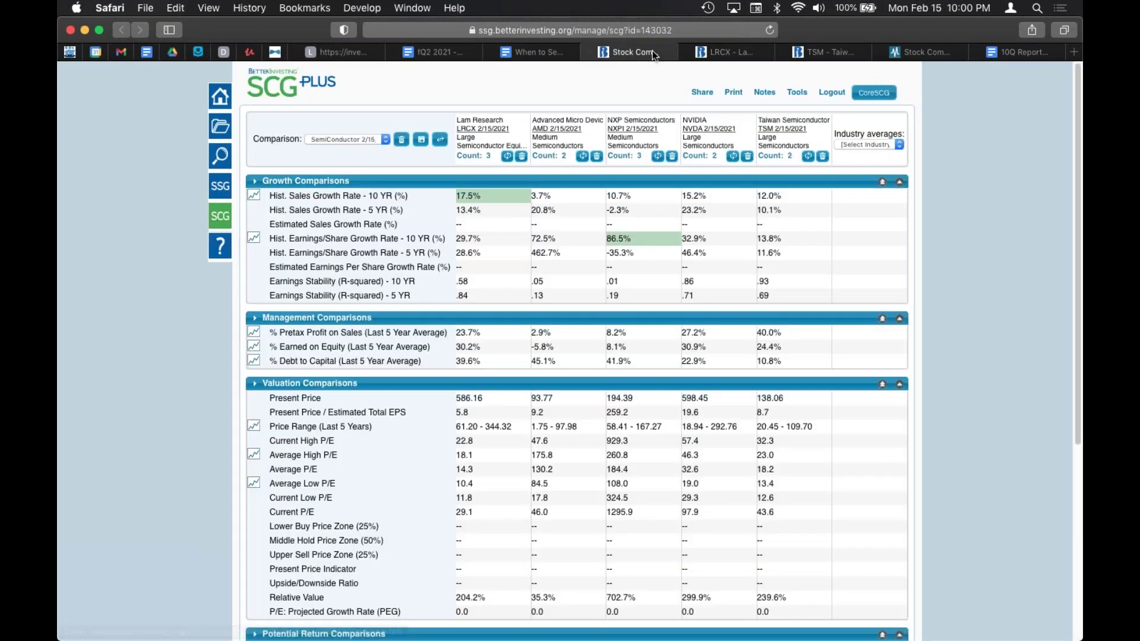
pyautogui.click(722, 52)
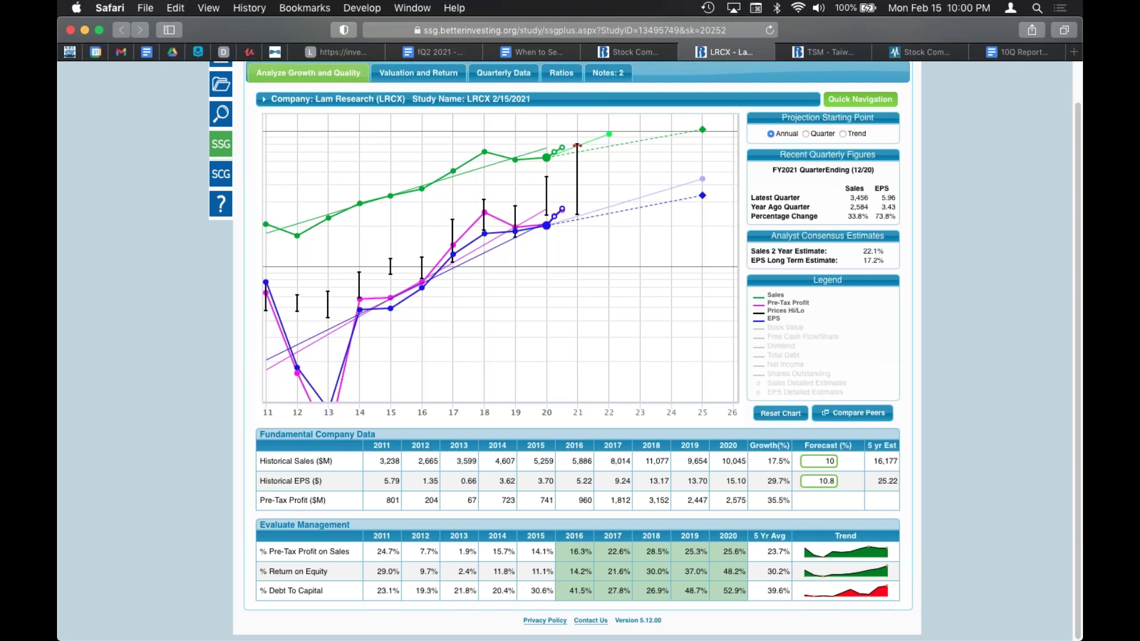
pyautogui.hotkey('ctrl', 'Up')
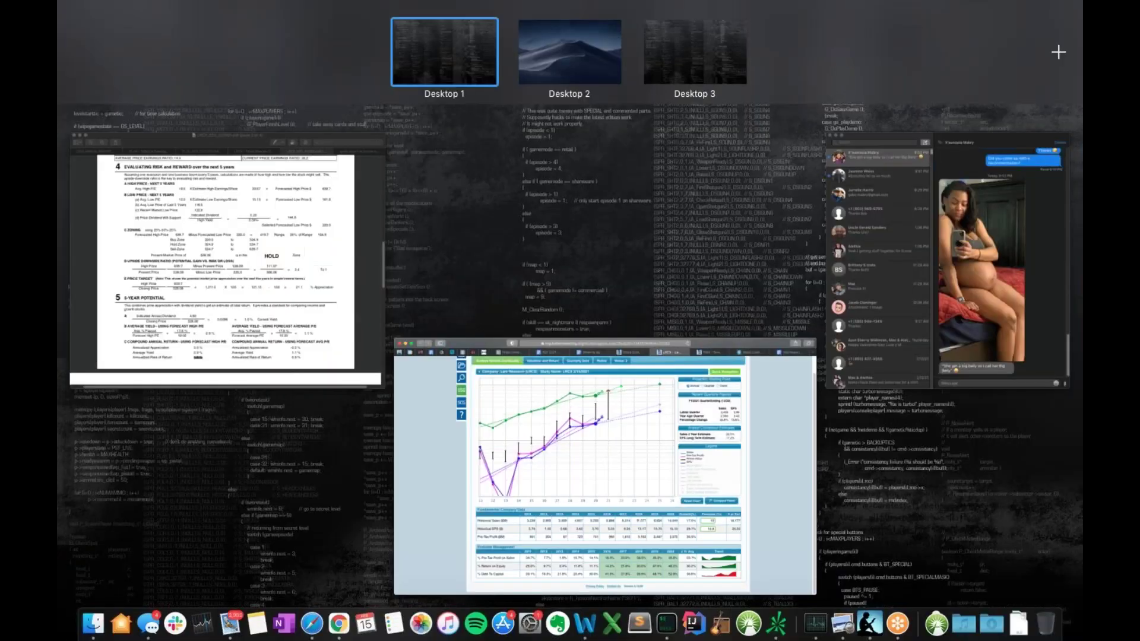
pyautogui.click(221, 153)
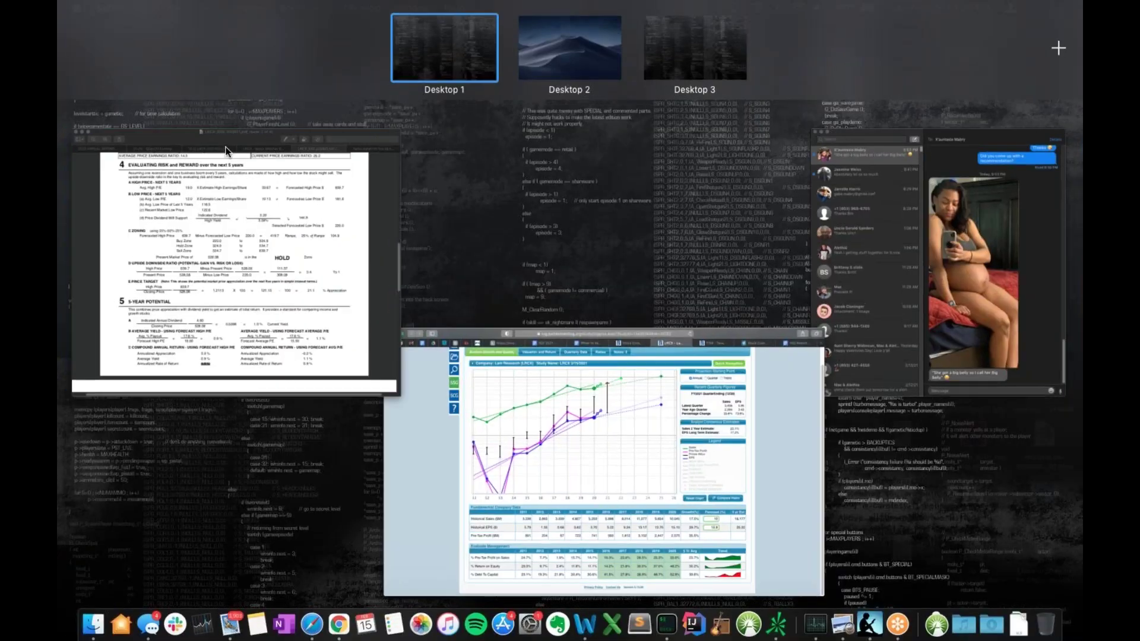
pyautogui.click(269, 132)
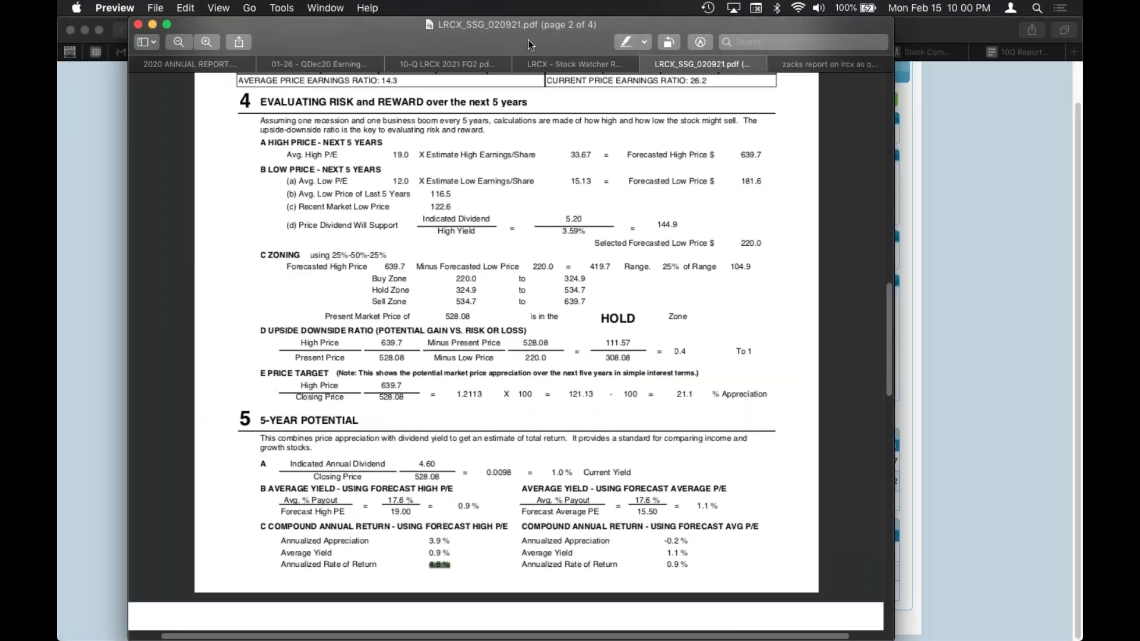
pyautogui.click(113, 105)
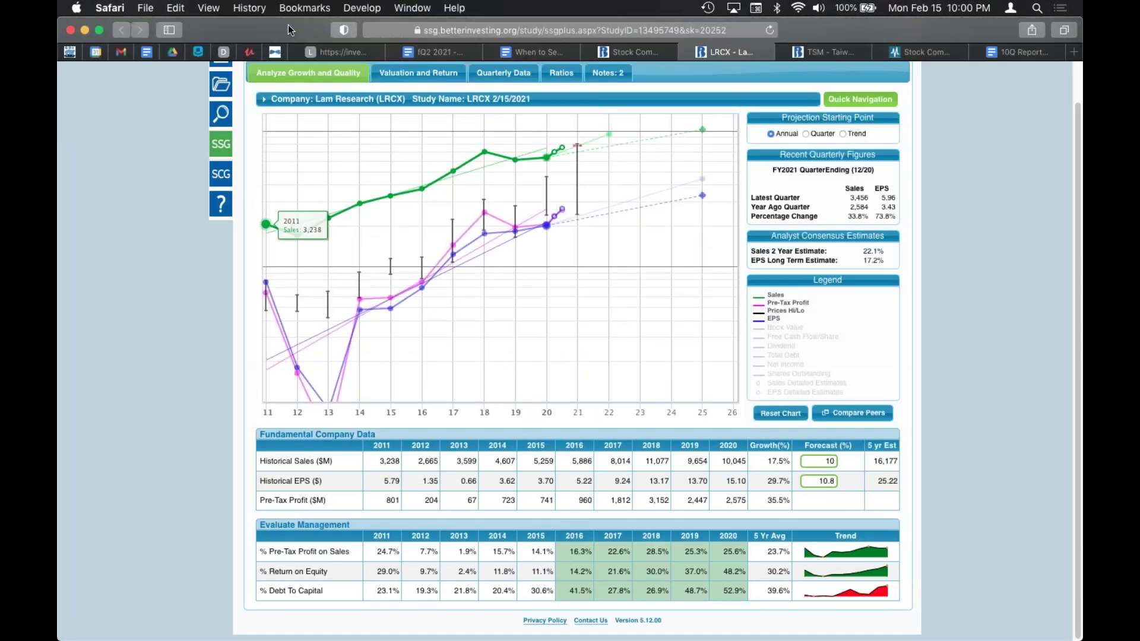
# Open VL-LRCX-12252020.pdf from the Q2 2021 LRCX Drive folder and examine Value Line's projections, annual rates and commentary.
pyautogui.click(171, 54)
pyautogui.click(242, 193)
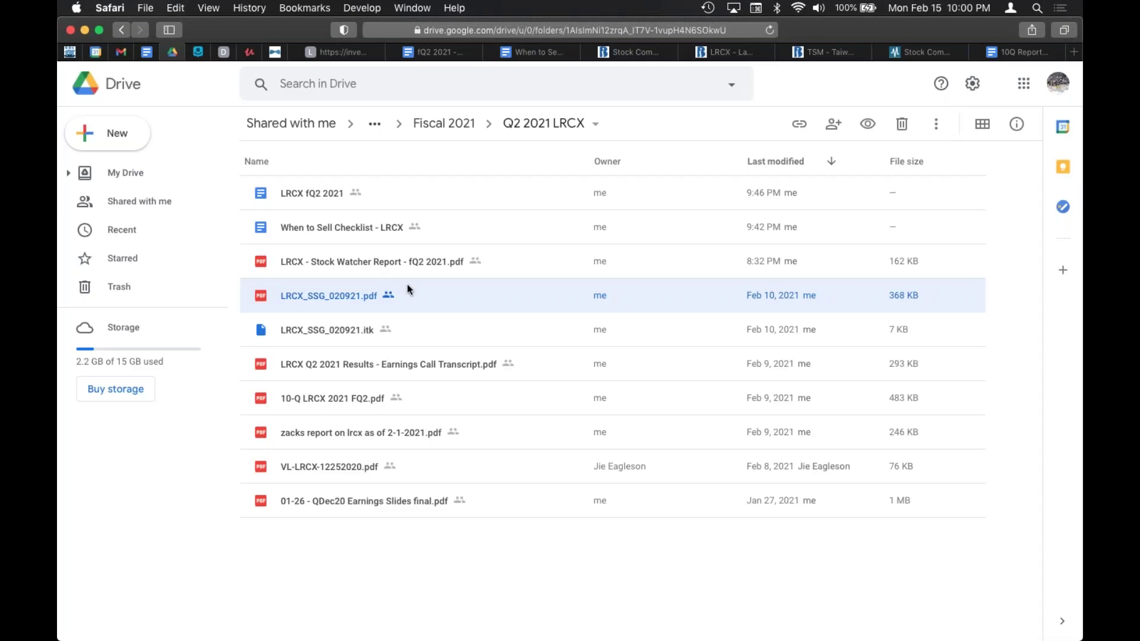
pyautogui.click(316, 470)
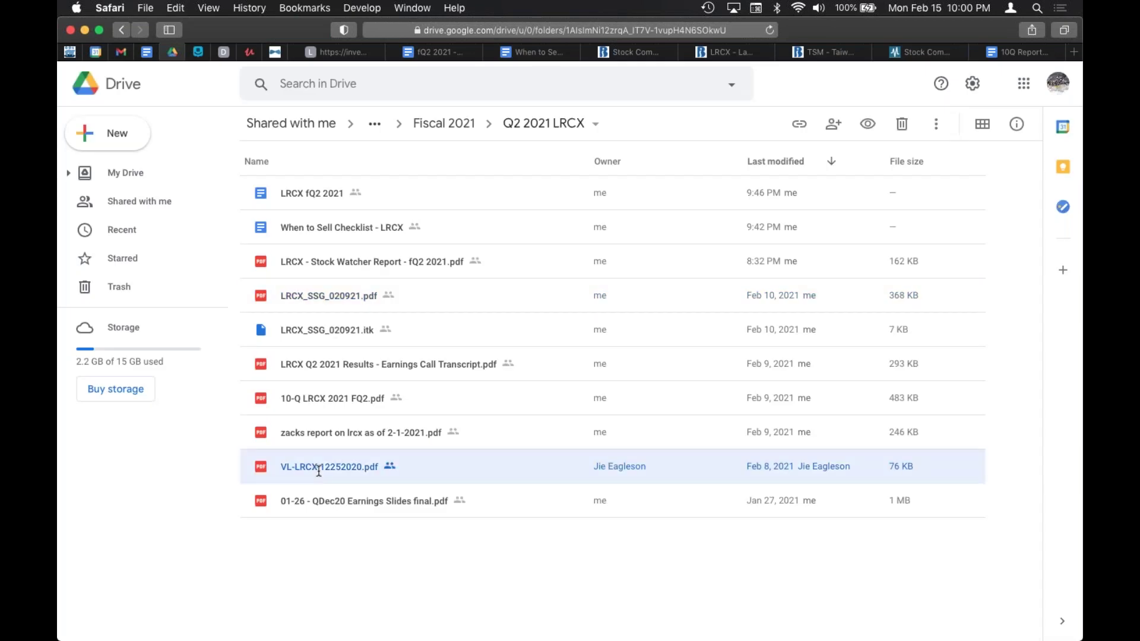
pyautogui.doubleClick(319, 470)
pyautogui.scroll(-2, 481, 301)
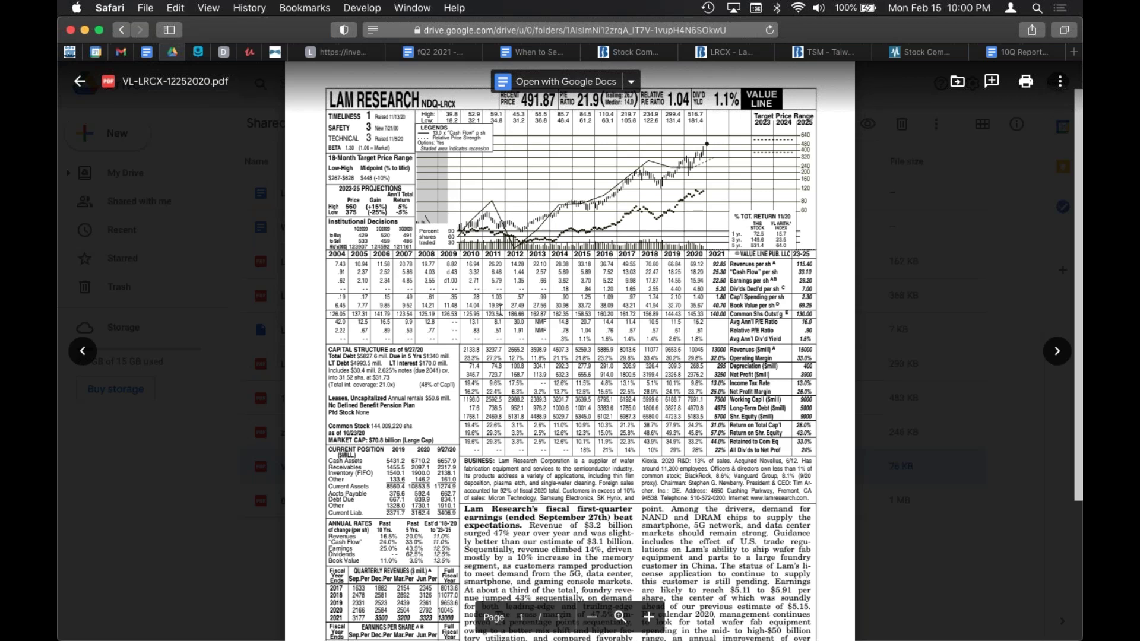
pyautogui.scroll(-1, 497, 326)
pyautogui.scroll(-5, 497, 326)
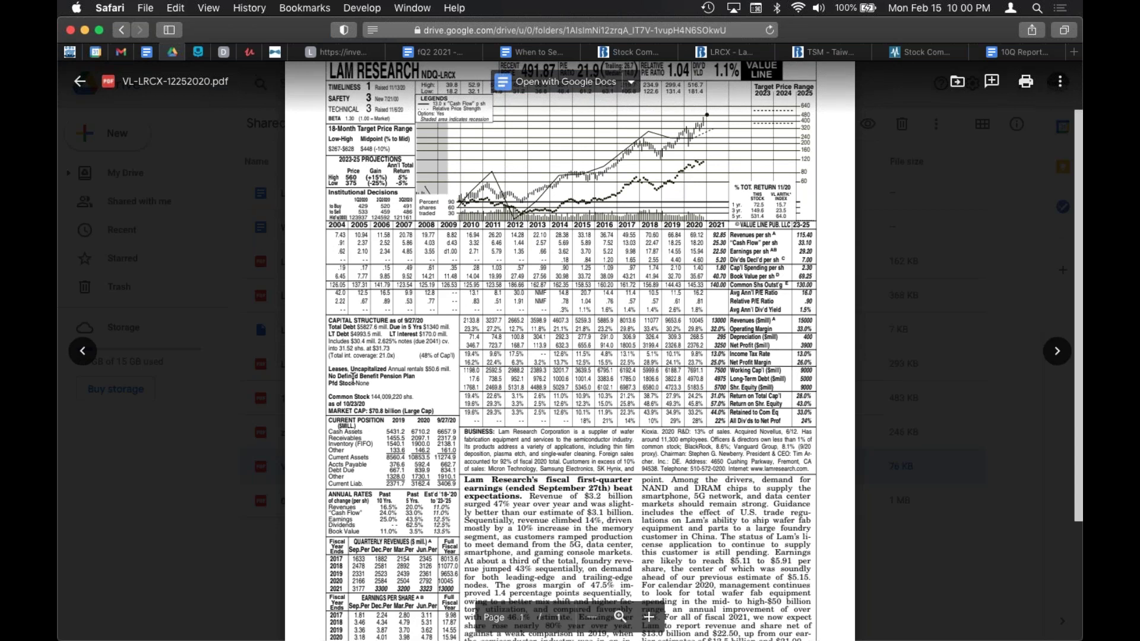
pyautogui.scroll(-10, 353, 379)
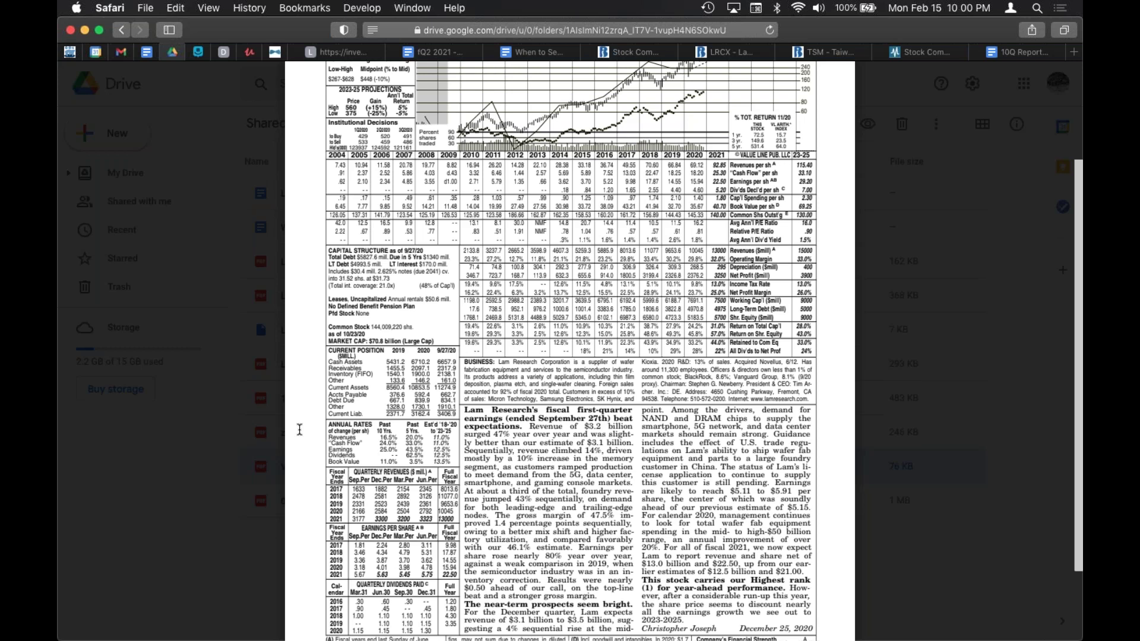
pyautogui.scroll(5, 300, 427)
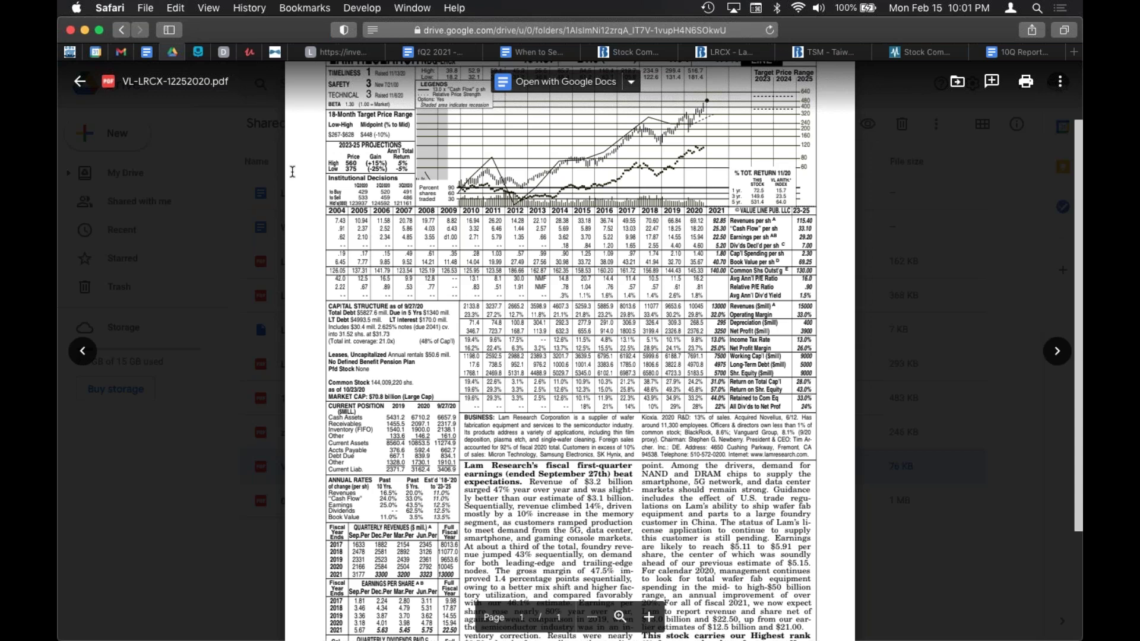
pyautogui.scroll(1, 305, 173)
pyautogui.scroll(1, 305, 173)
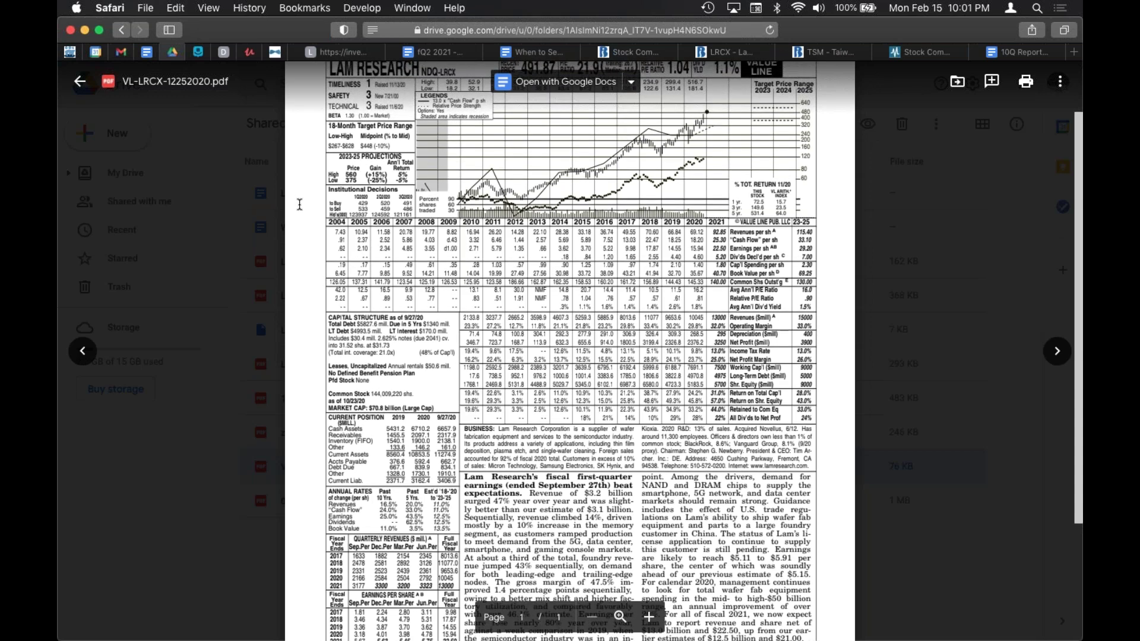
# Return to the LRCX 2/15/2021 study and set the five-year sales growth forecast to 12%.
pyautogui.click(710, 52)
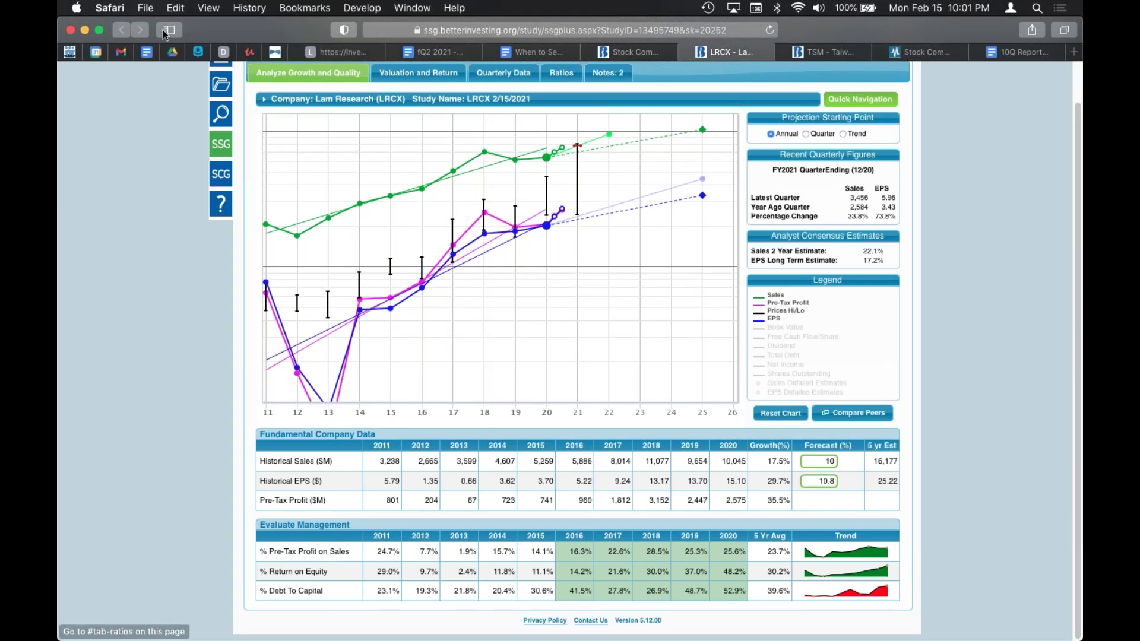
pyautogui.moveTo(172, 56)
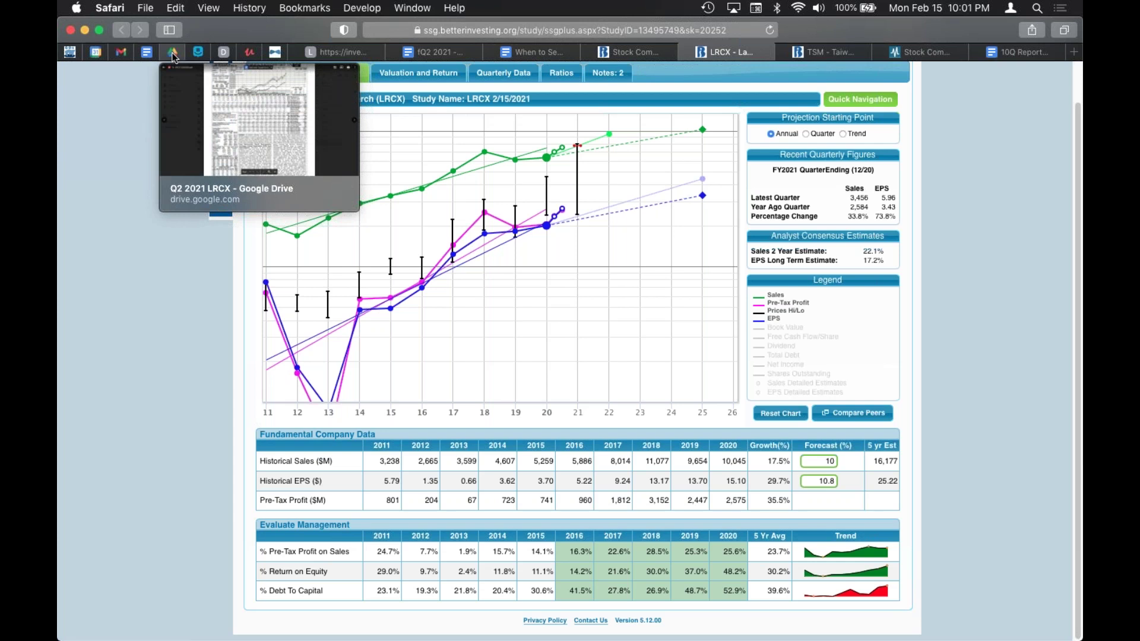
pyautogui.click(827, 461)
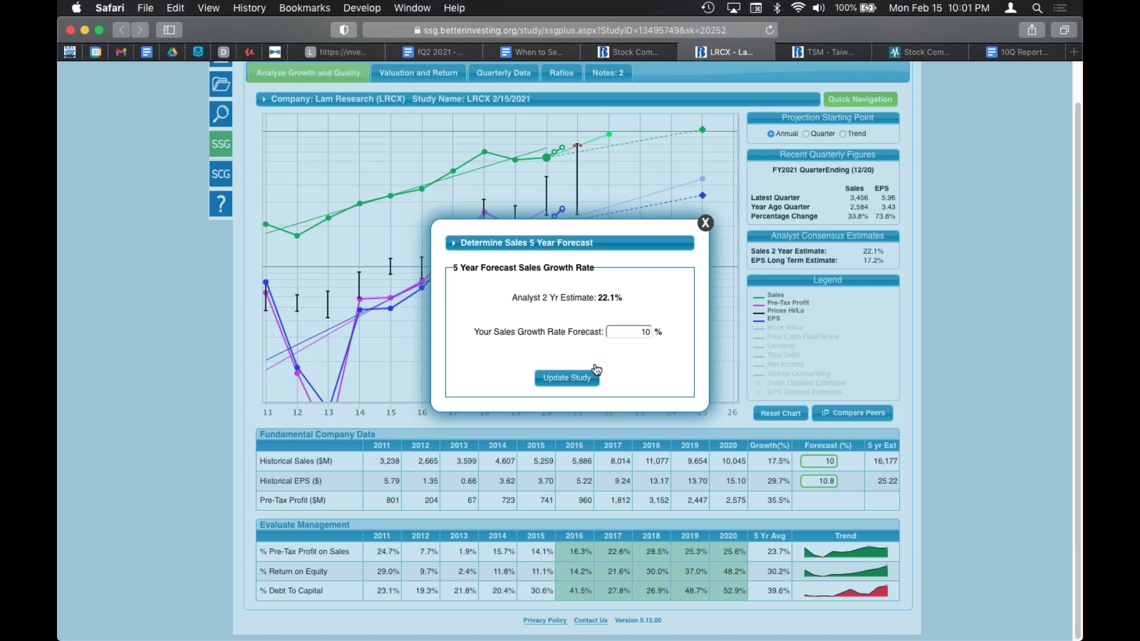
pyautogui.click(649, 334)
pyautogui.doubleClick(649, 334)
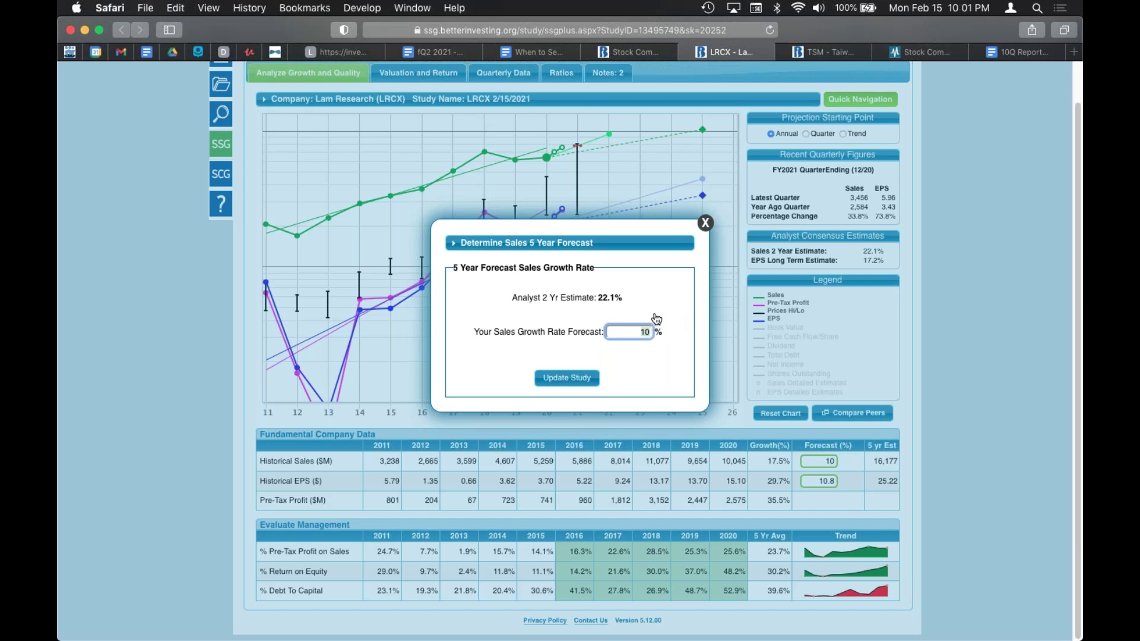
pyautogui.write('12')
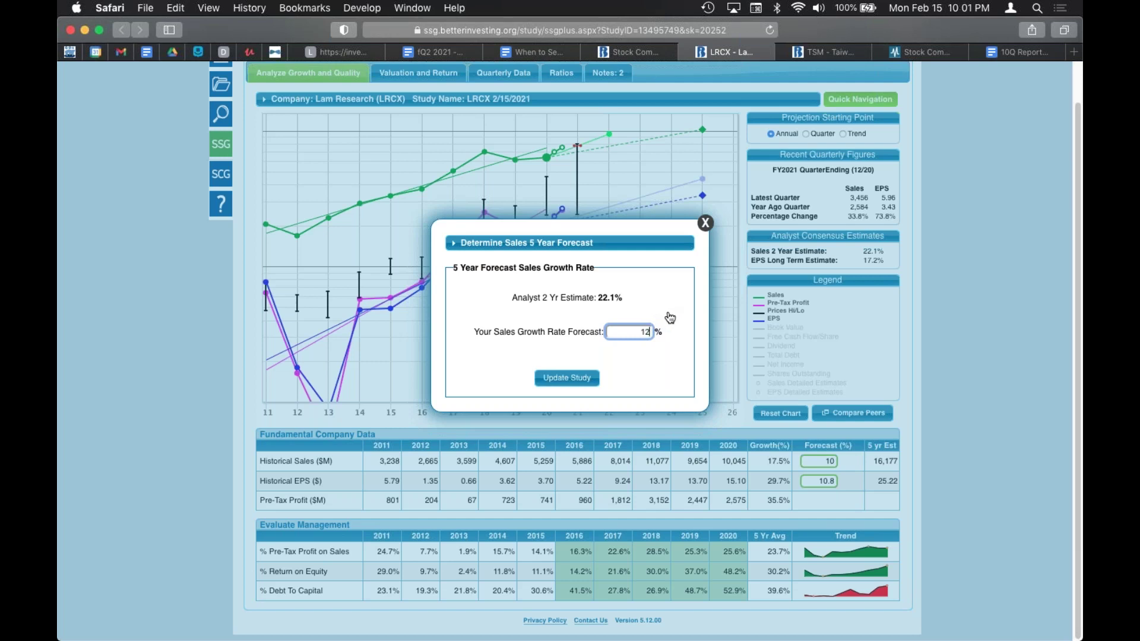
pyautogui.click(586, 379)
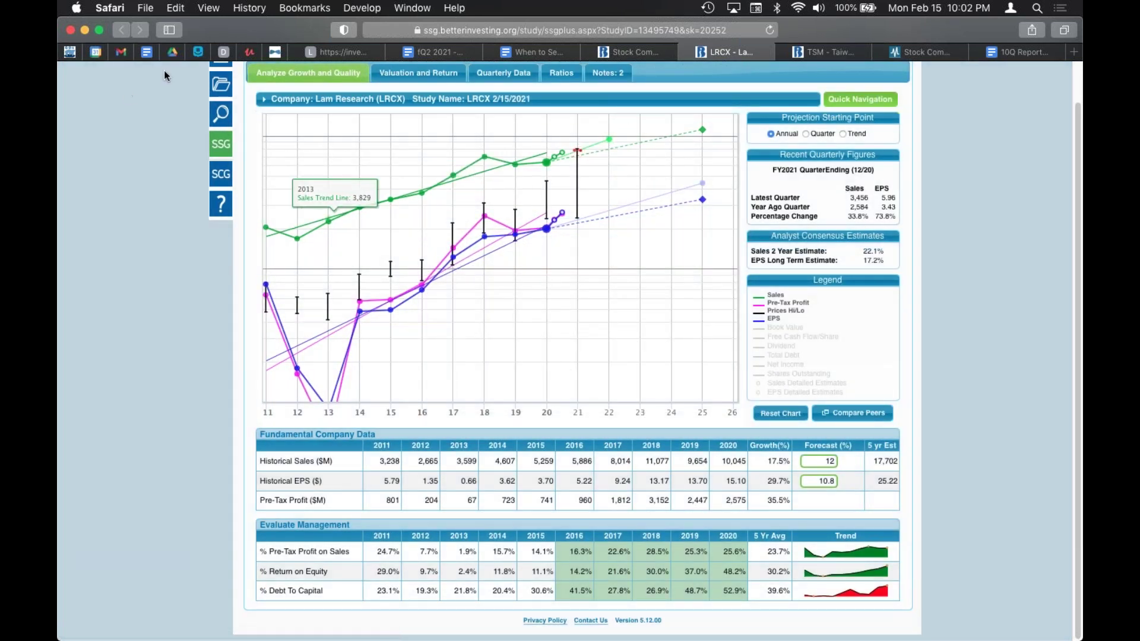
# Exclude the 2011 through 2015 historical sales figures from the growth calculation.
pyautogui.click(389, 462)
pyautogui.click(426, 461)
pyautogui.click(465, 468)
pyautogui.click(495, 463)
pyautogui.click(541, 468)
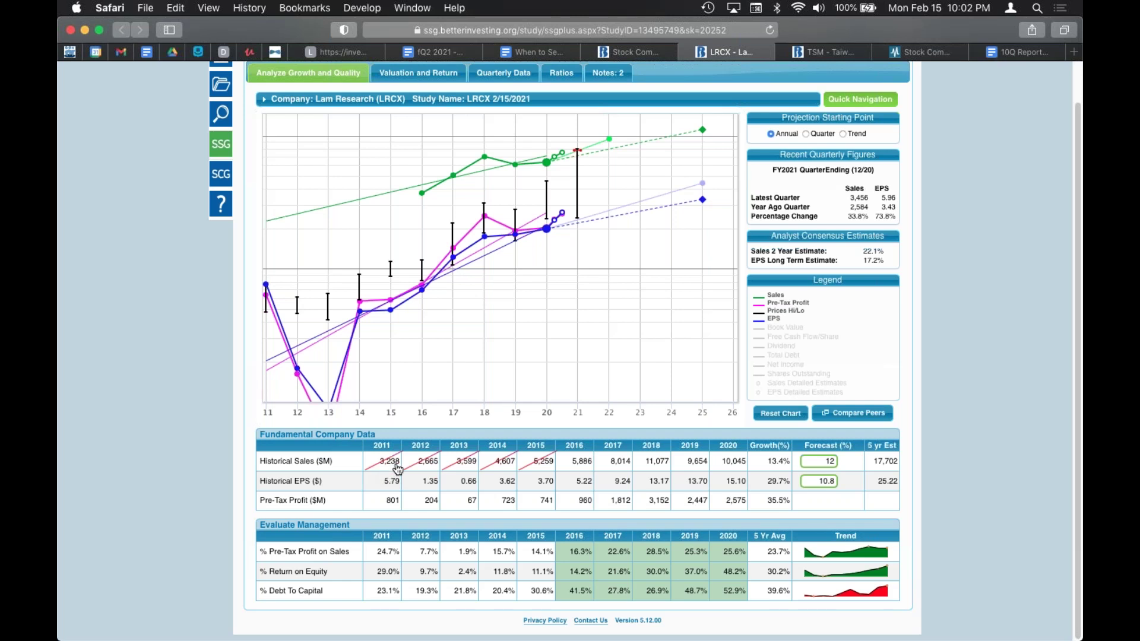
# Exclude the years 2011 through 2015 from the historical EPS and pre-tax profit trends as well.
pyautogui.moveTo(702, 183)
pyautogui.click(363, 419)
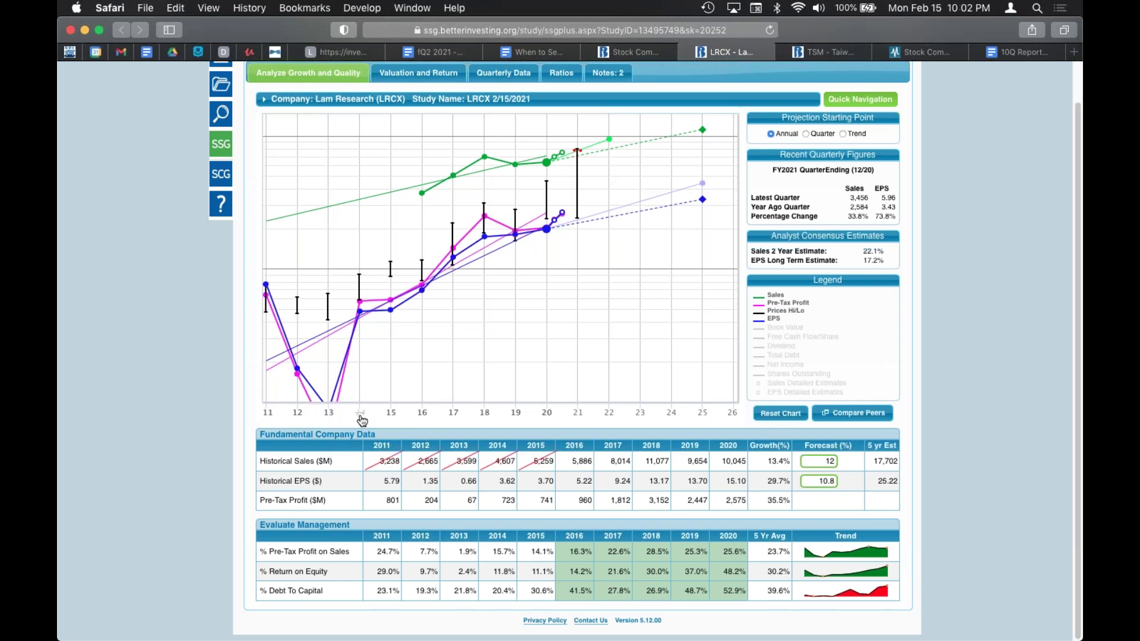
pyautogui.click(297, 413)
pyautogui.click(270, 413)
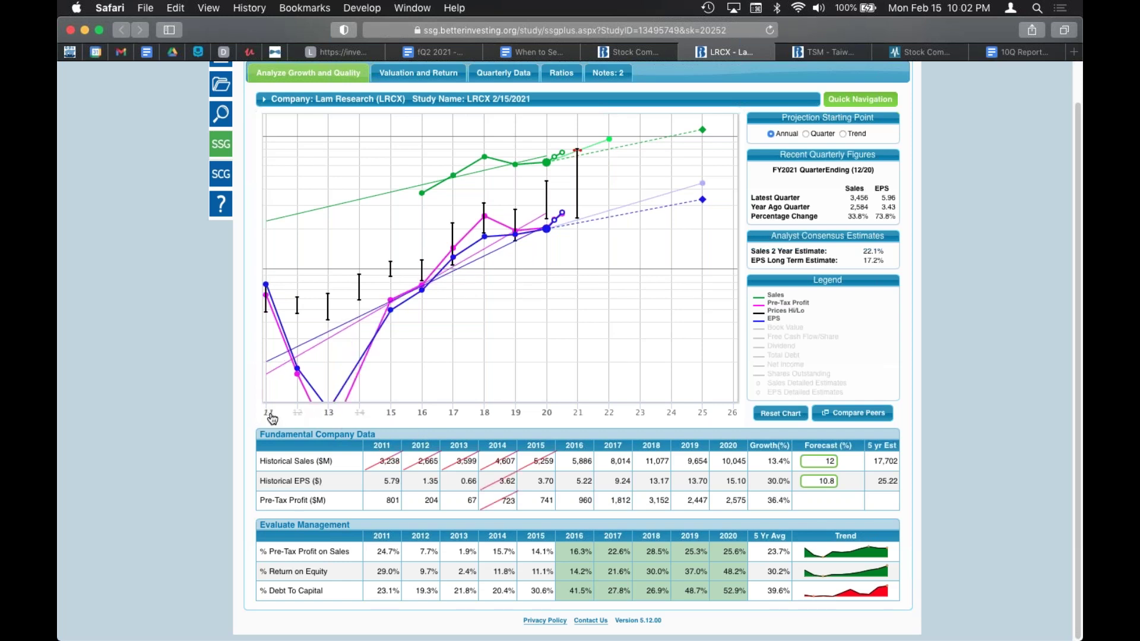
pyautogui.click(328, 415)
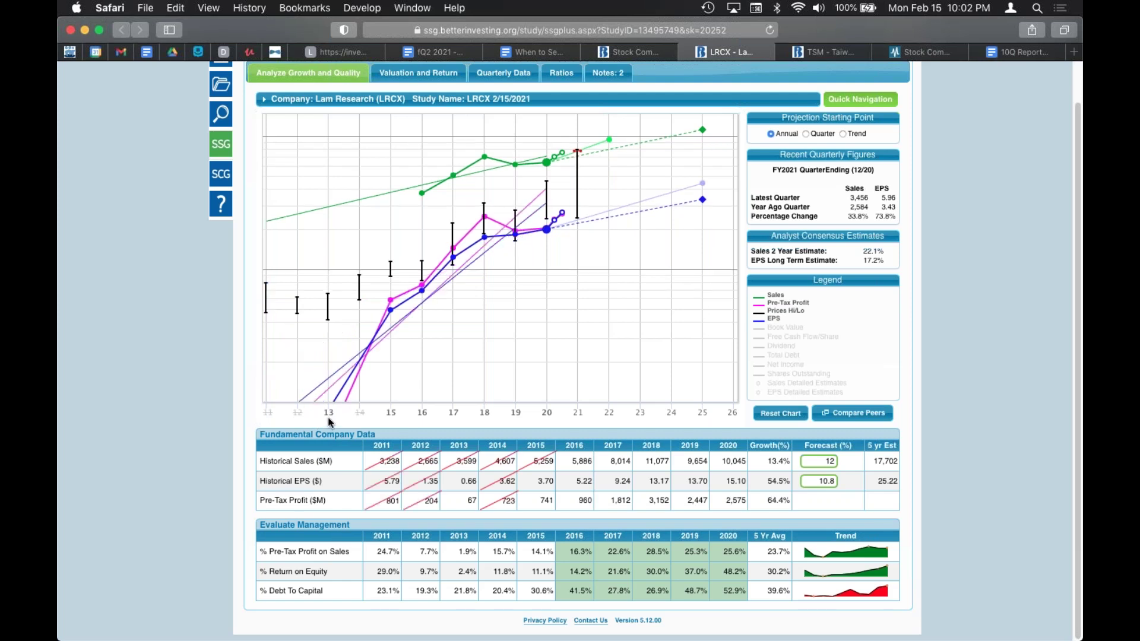
pyautogui.click(391, 414)
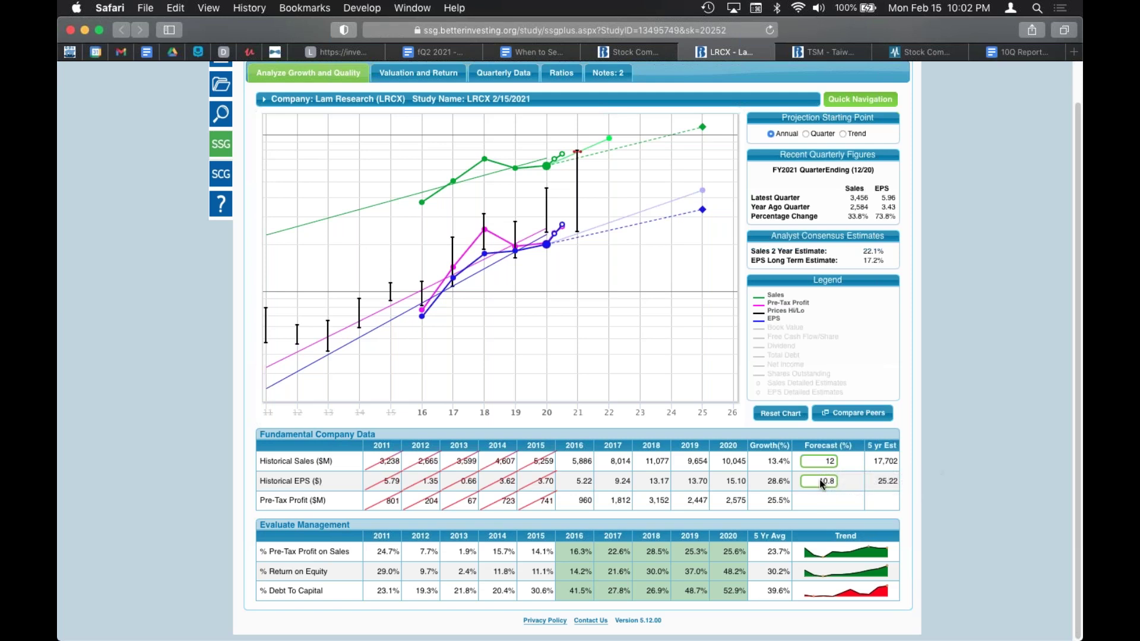
# Set the five-year sales growth forecast to 10% and update the study.
pyautogui.click(831, 463)
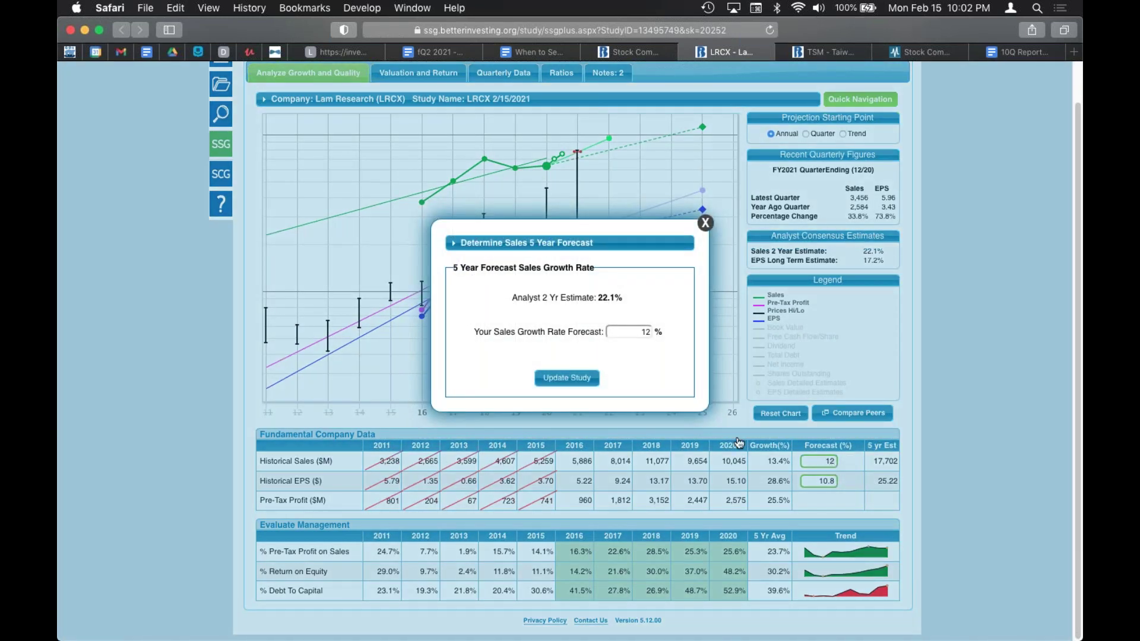
pyautogui.click(647, 335)
pyautogui.press('BackSpace')
pyautogui.write('0')
pyautogui.click(586, 381)
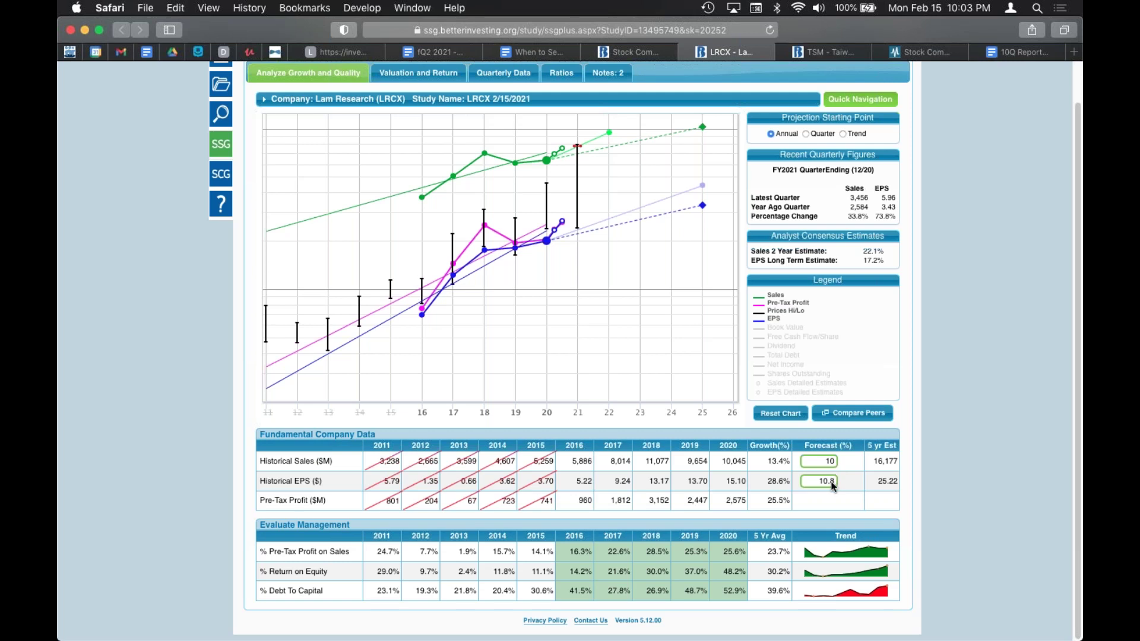
# Set the five-year EPS growth rate forecast to 12.8% and update the study.
pyautogui.click(832, 483)
pyautogui.click(467, 190)
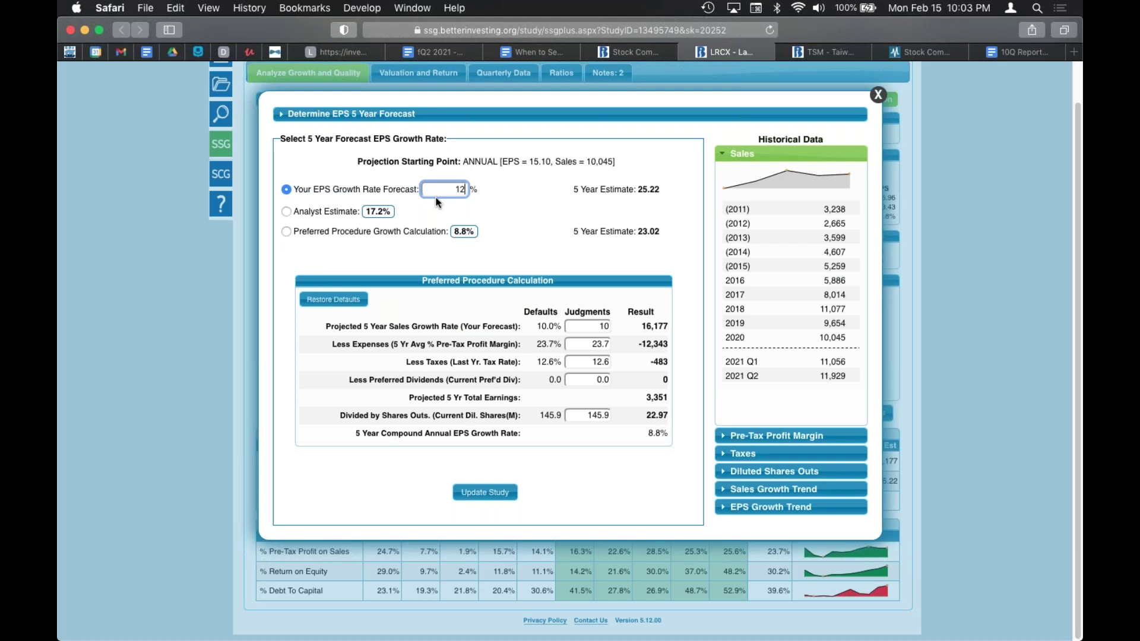
pyautogui.write('.8')
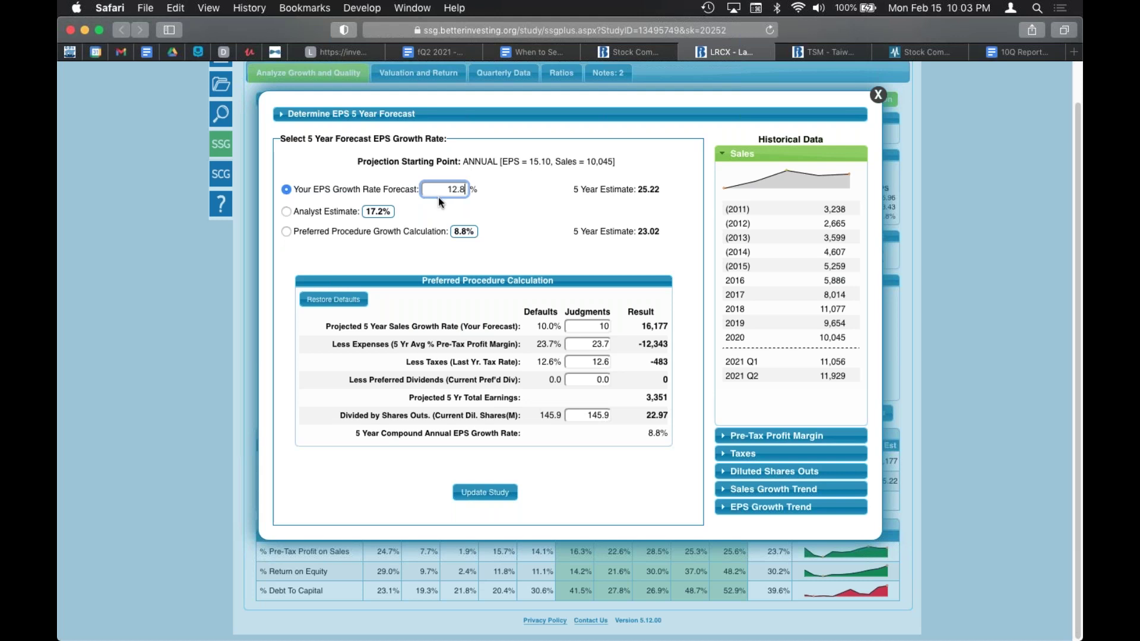
pyautogui.click(461, 491)
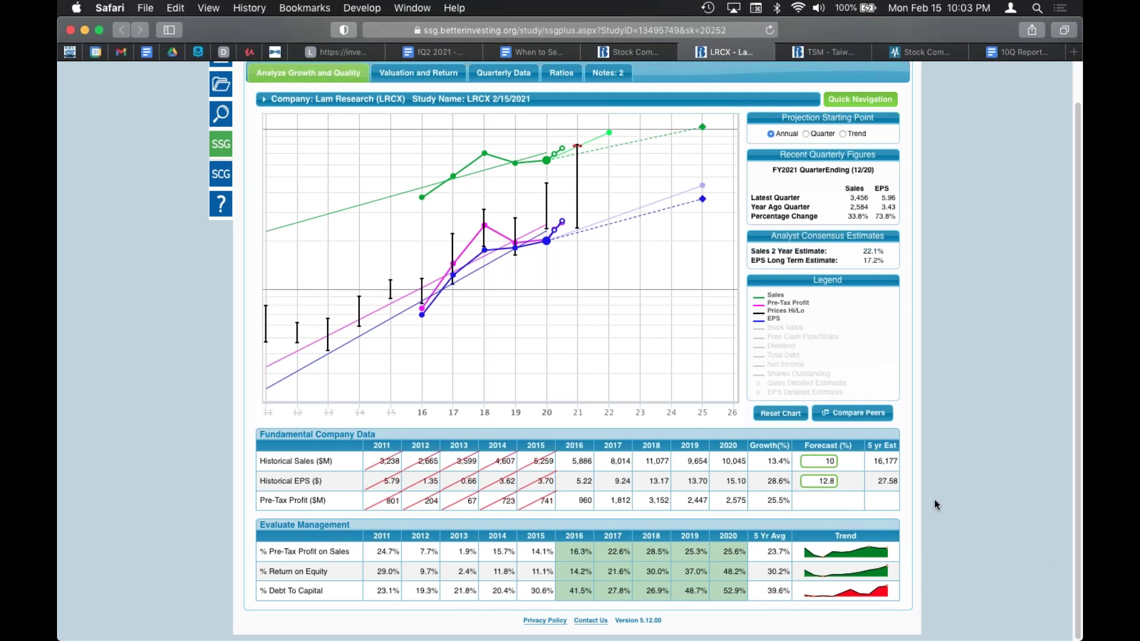
# In the valuation and return section, forecast the high price using the five-year average high P/E of 18.1.
pyautogui.click(419, 72)
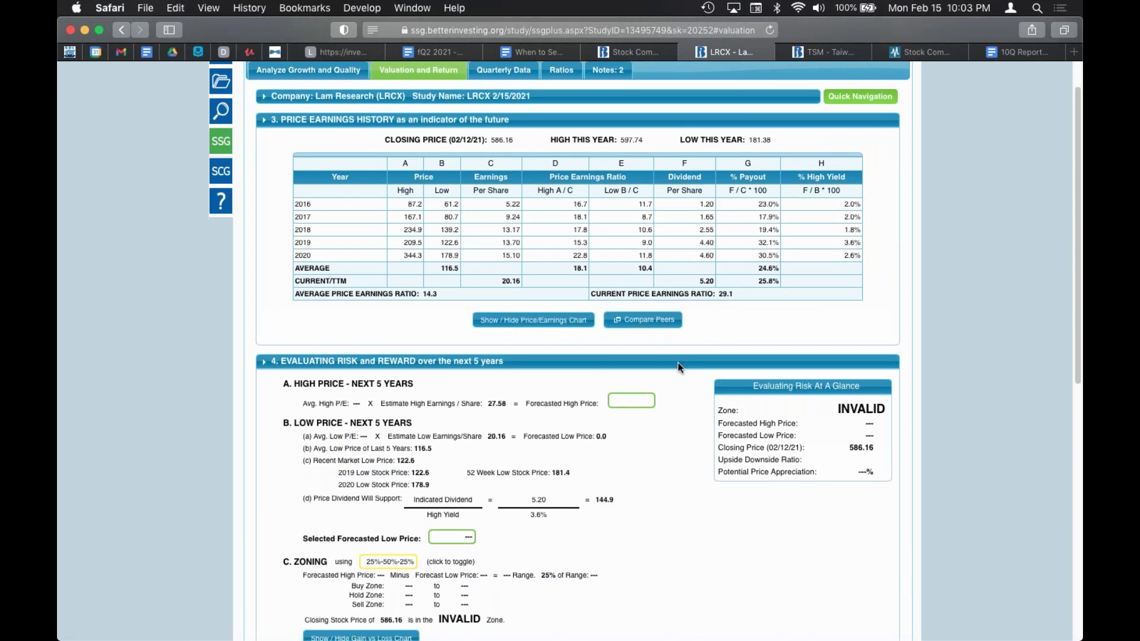
pyautogui.scroll(-1, 679, 367)
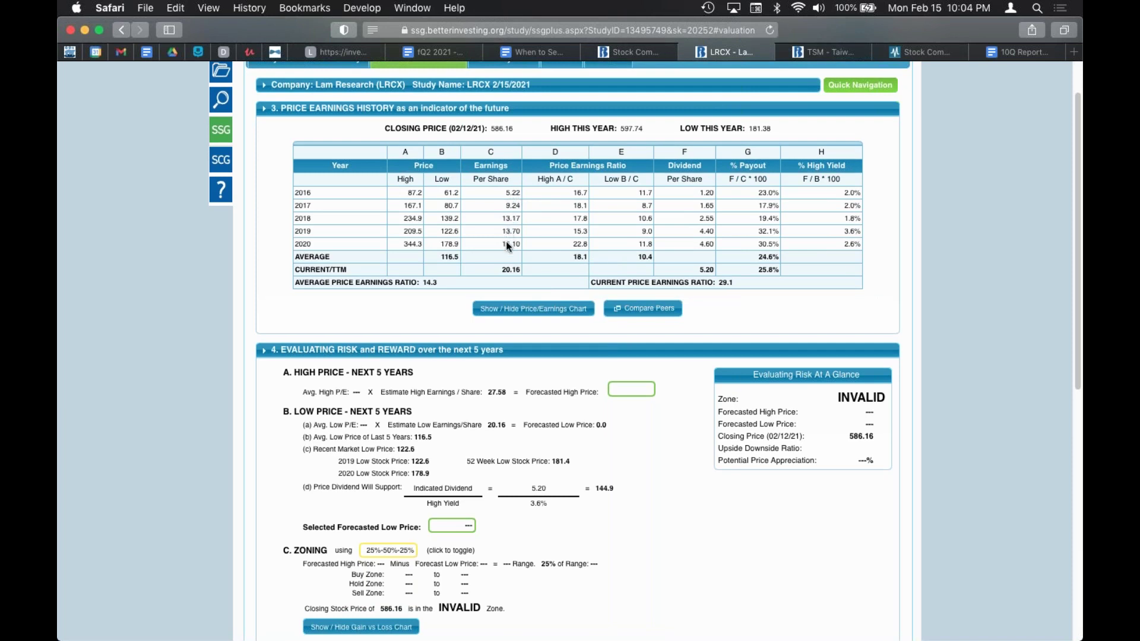
pyautogui.click(632, 389)
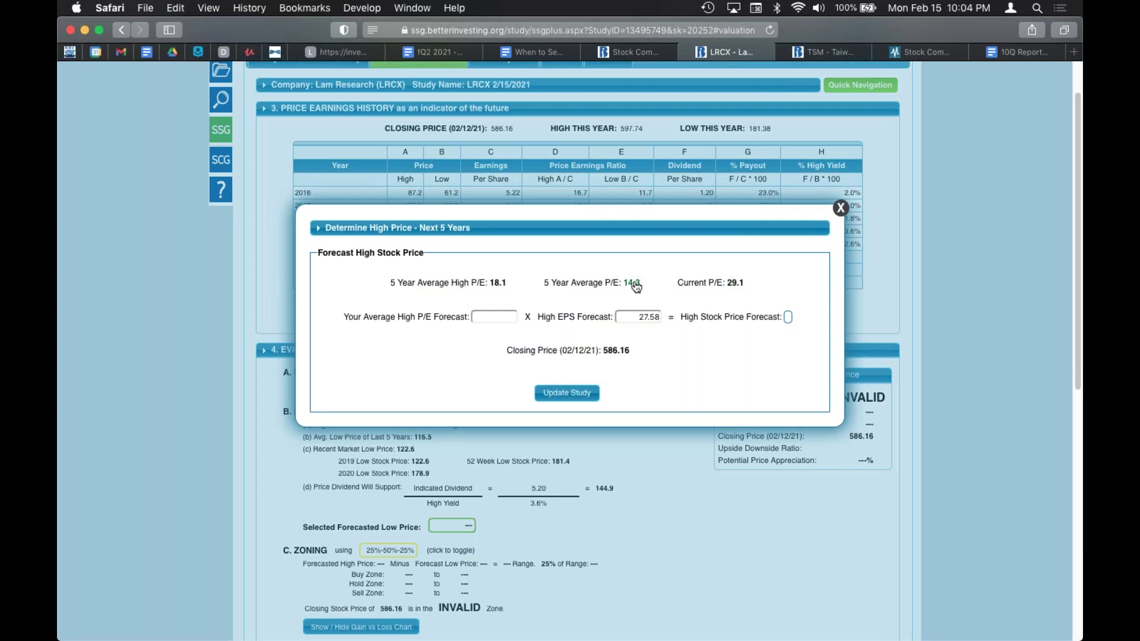
pyautogui.click(498, 284)
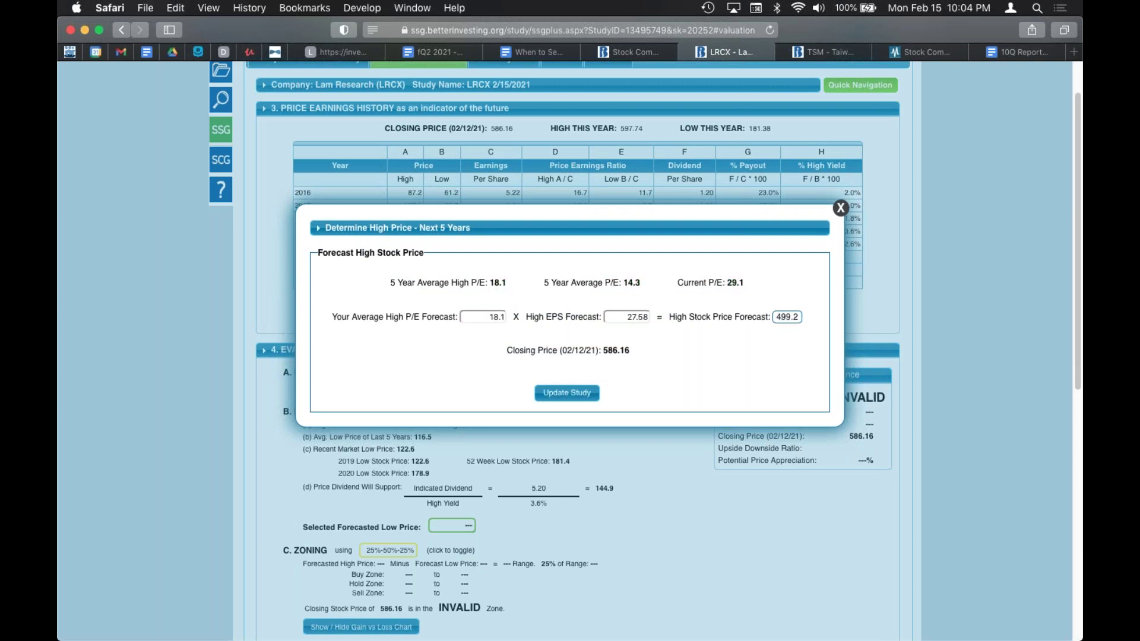
pyautogui.click(583, 399)
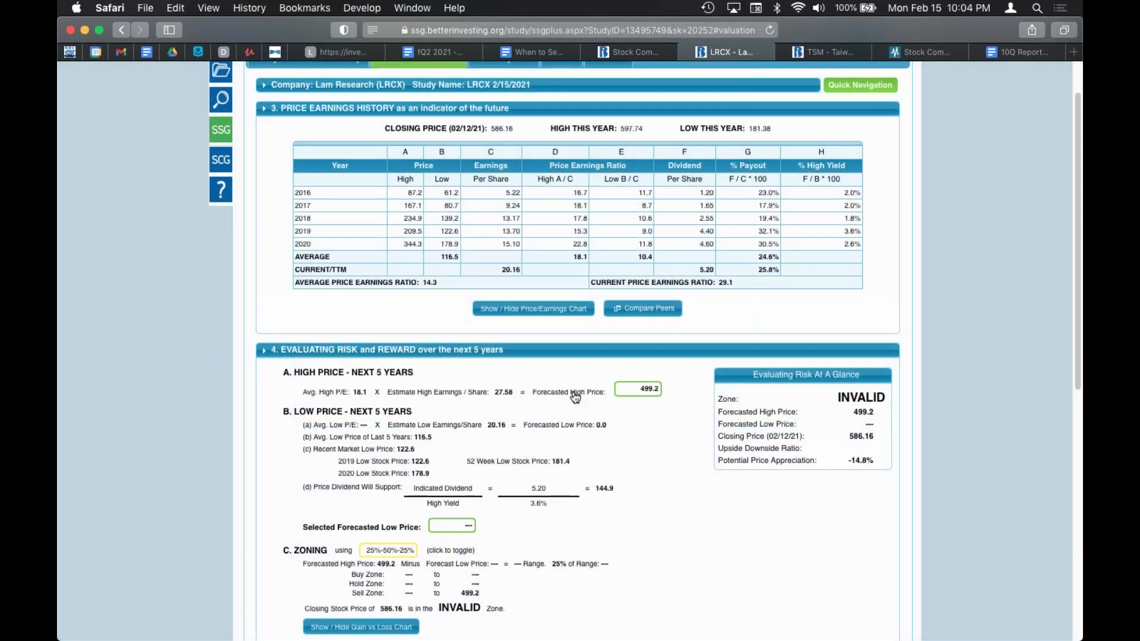
# Set the average high P/E forecast to 20 and update the study.
pyautogui.click(463, 530)
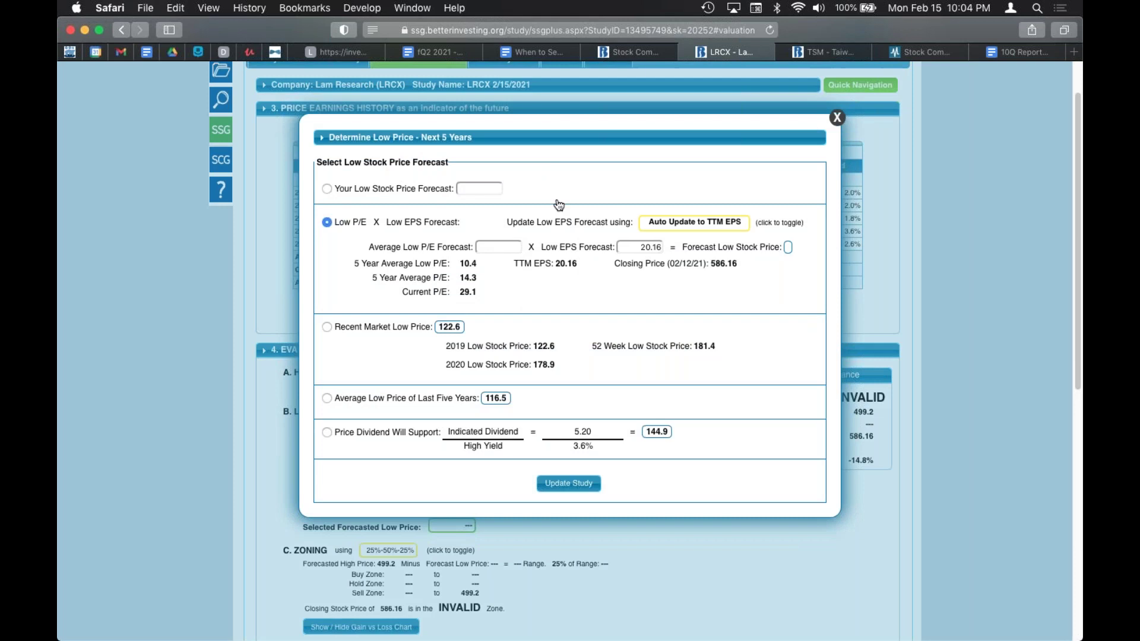
pyautogui.click(837, 118)
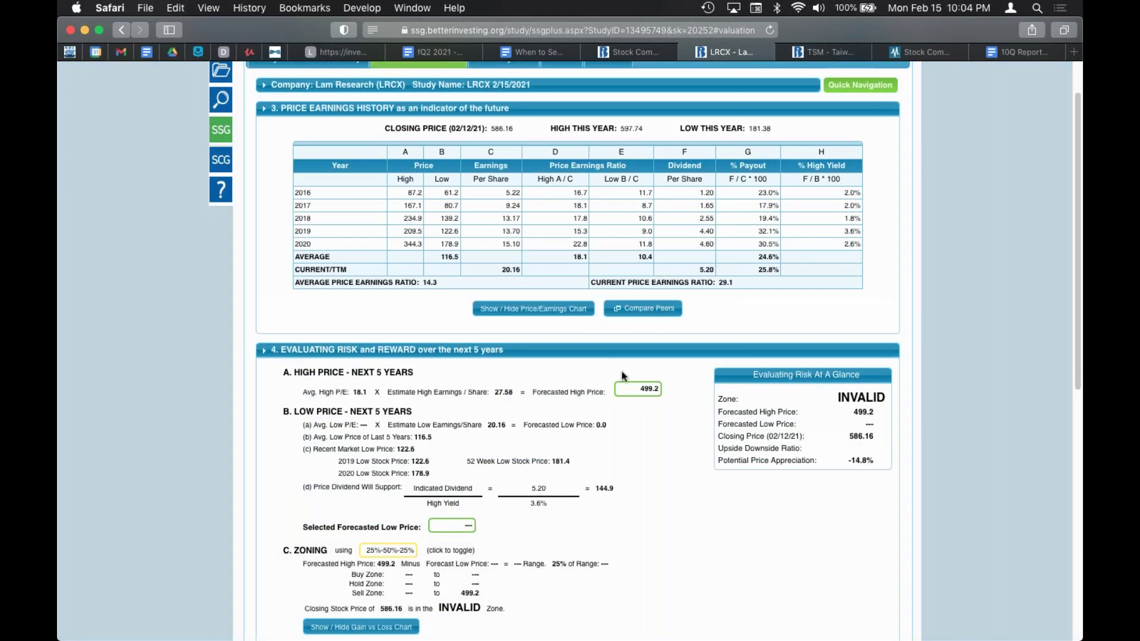
pyautogui.click(635, 389)
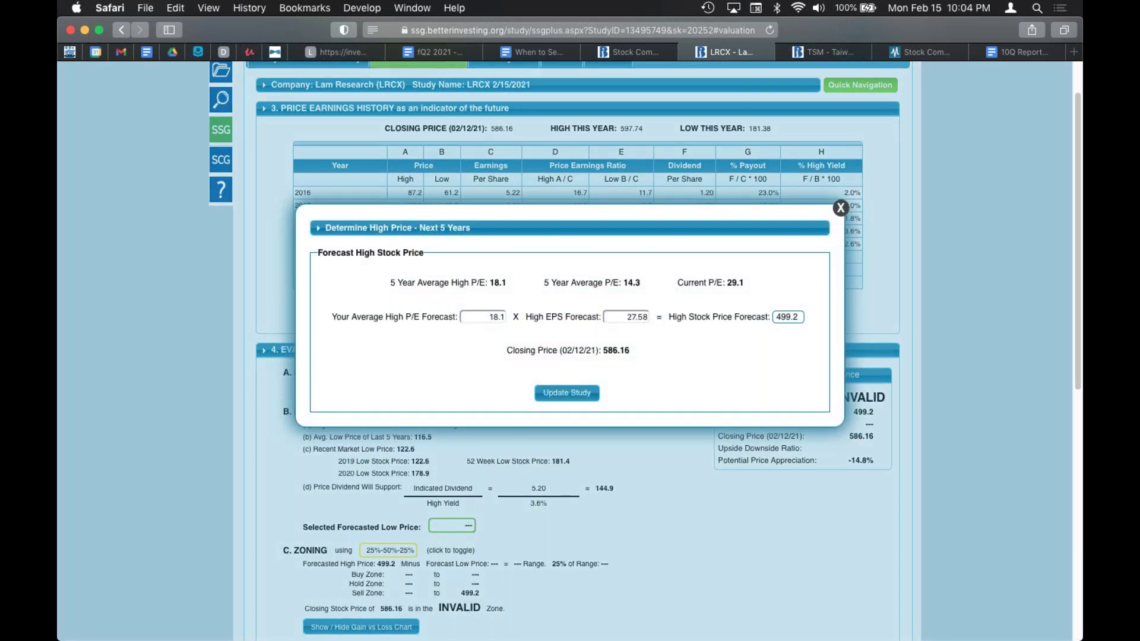
pyautogui.click(734, 284)
pyautogui.moveTo(484, 315); pyautogui.dragTo(506, 315)
pyautogui.write('20')
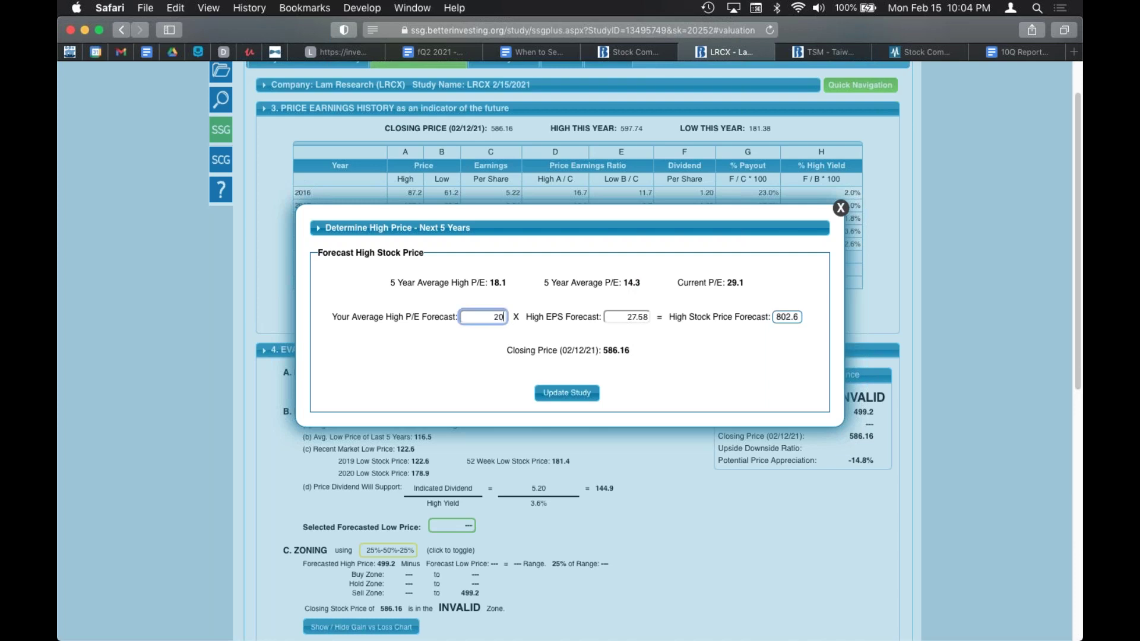
pyautogui.click(561, 394)
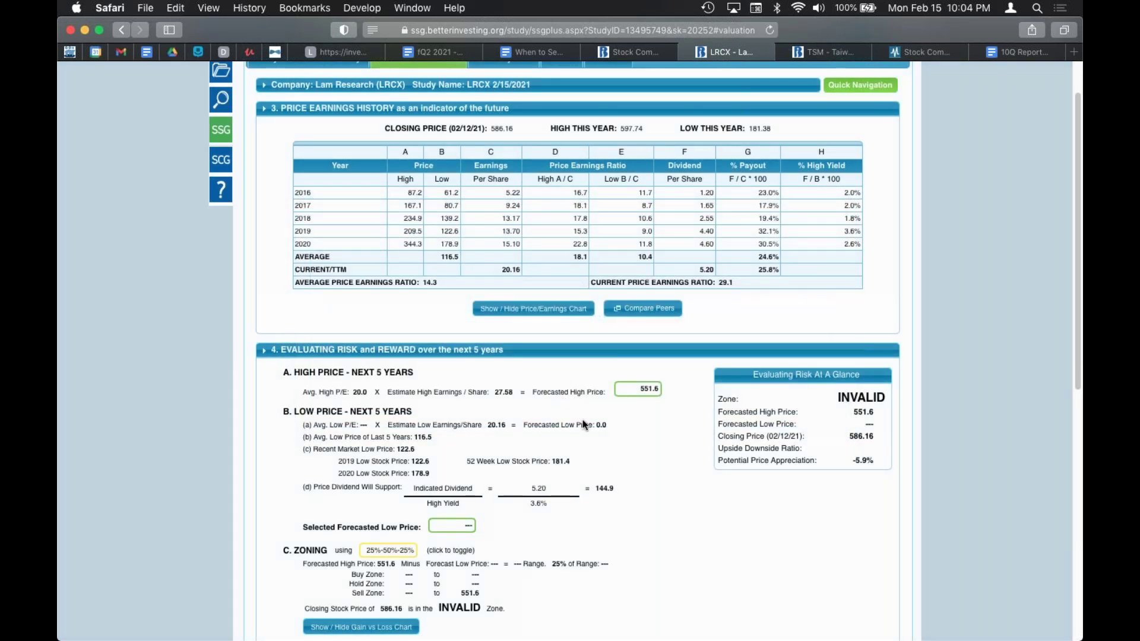
# Raise the average high P/E forecast to 22.8 and update the study.
pyautogui.click(633, 392)
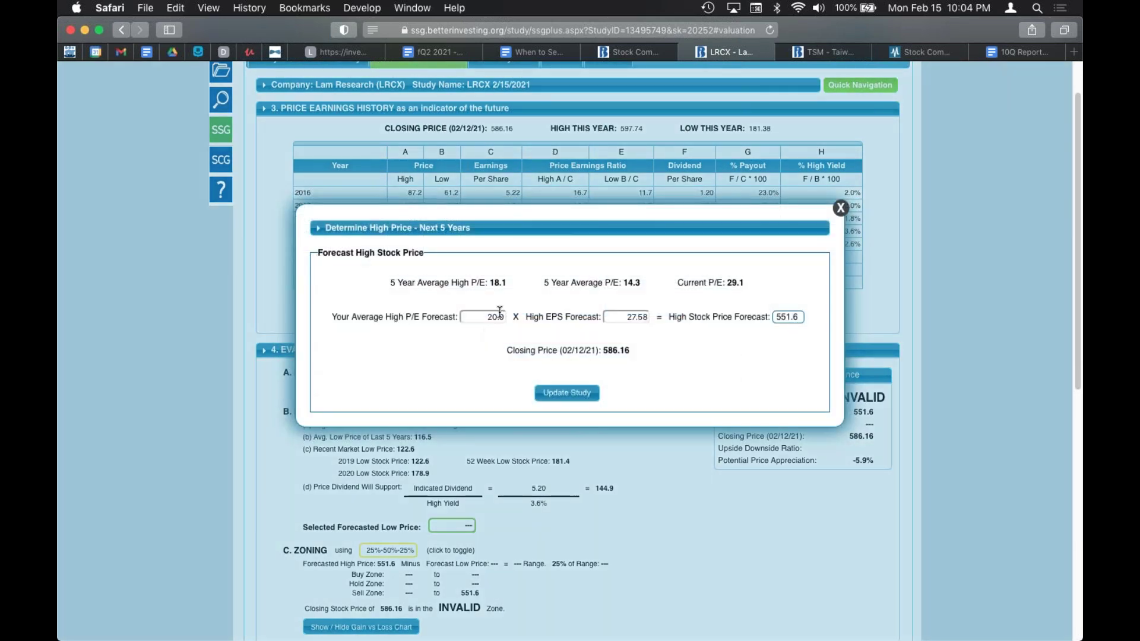
pyautogui.moveTo(487, 316); pyautogui.dragTo(507, 320)
pyautogui.write('22.8')
pyautogui.click(580, 395)
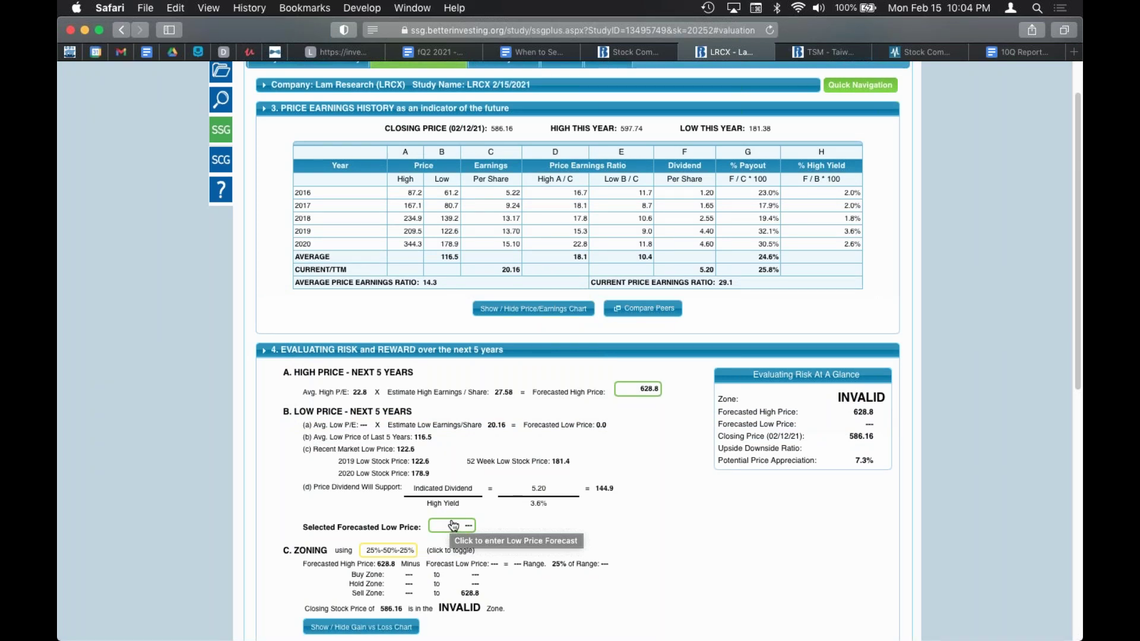
pyautogui.click(630, 392)
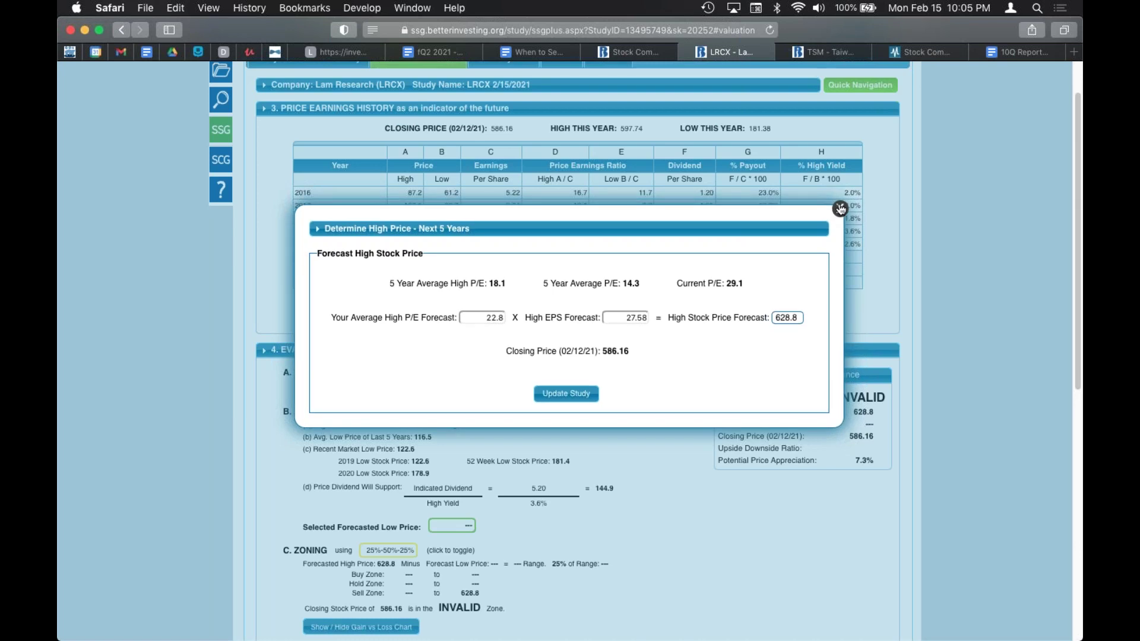
pyautogui.click(839, 209)
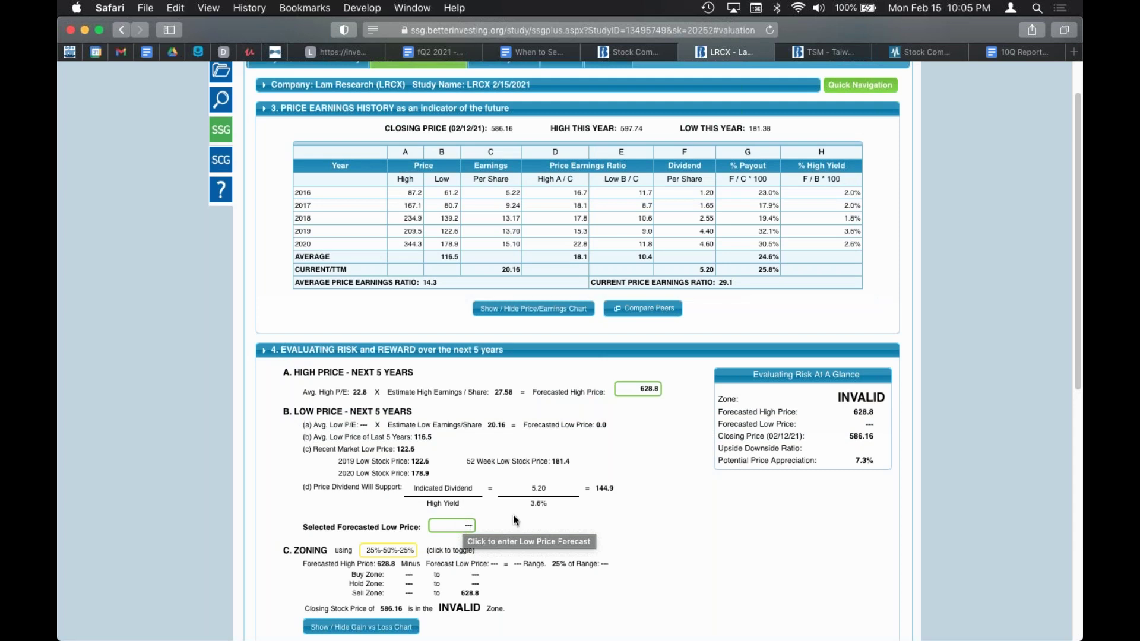
# Enter the 52-week low of 181.4 as your own low stock price forecast.
pyautogui.click(450, 526)
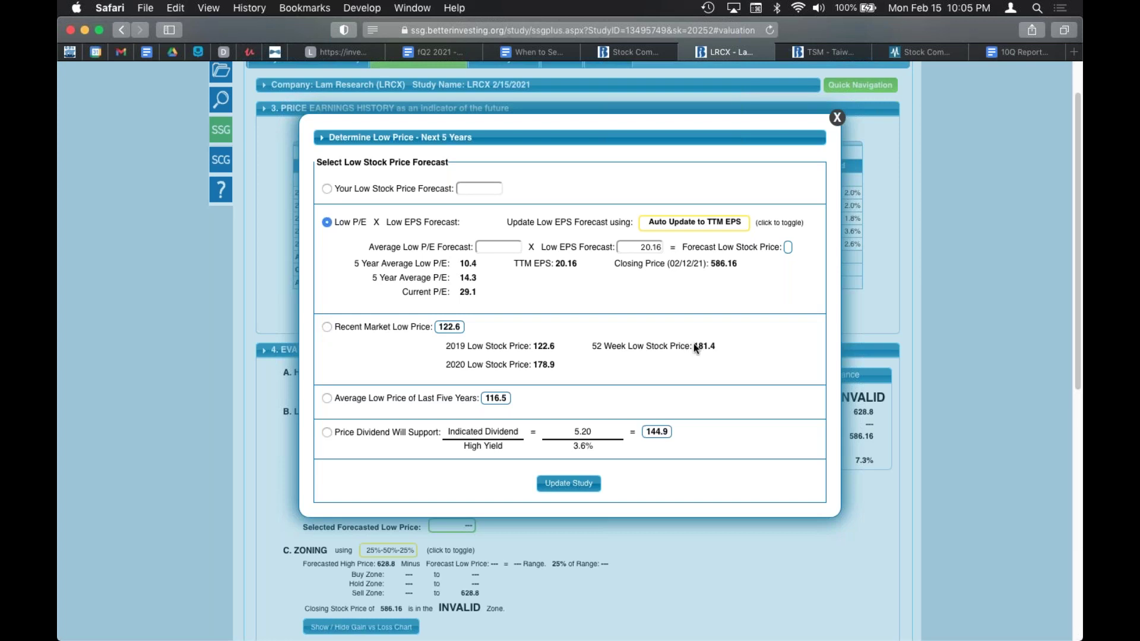
pyautogui.click(483, 190)
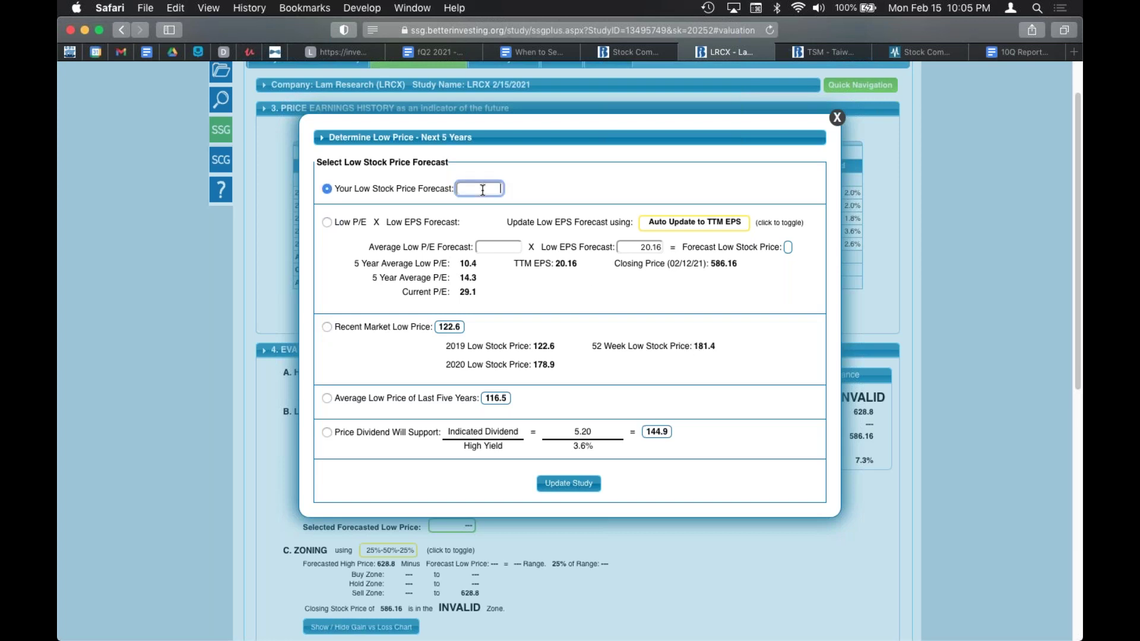
pyautogui.write('181.4')
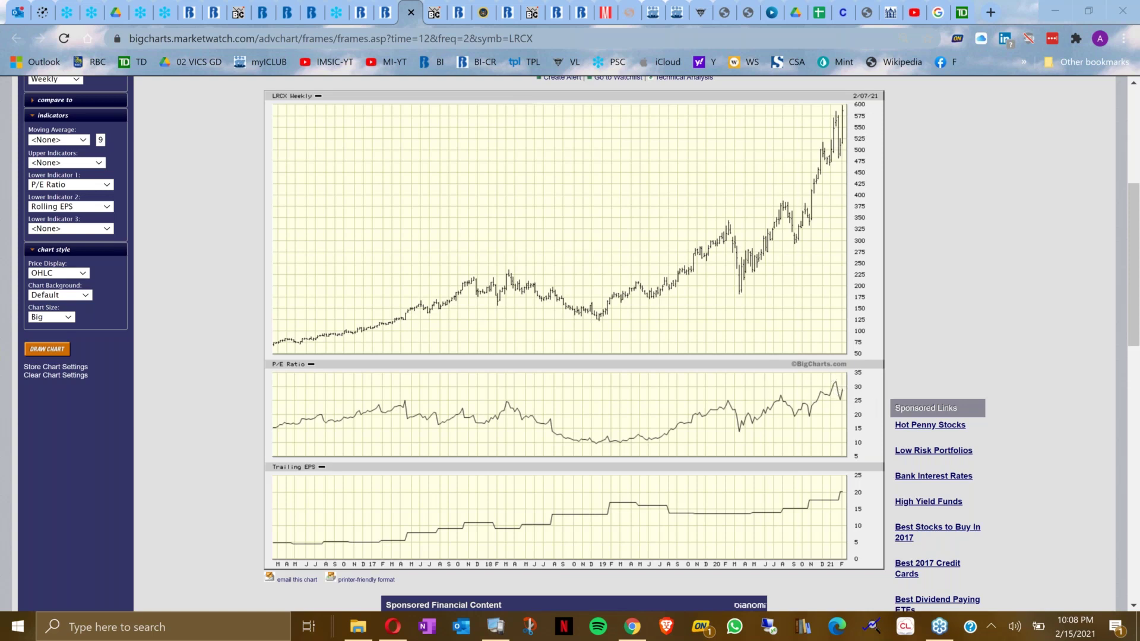
# In BigCharts, redraw the weekly LRCX chart over 4 years and examine its P/E ratio and trailing EPS history.
pyautogui.scroll(1, 140, 177)
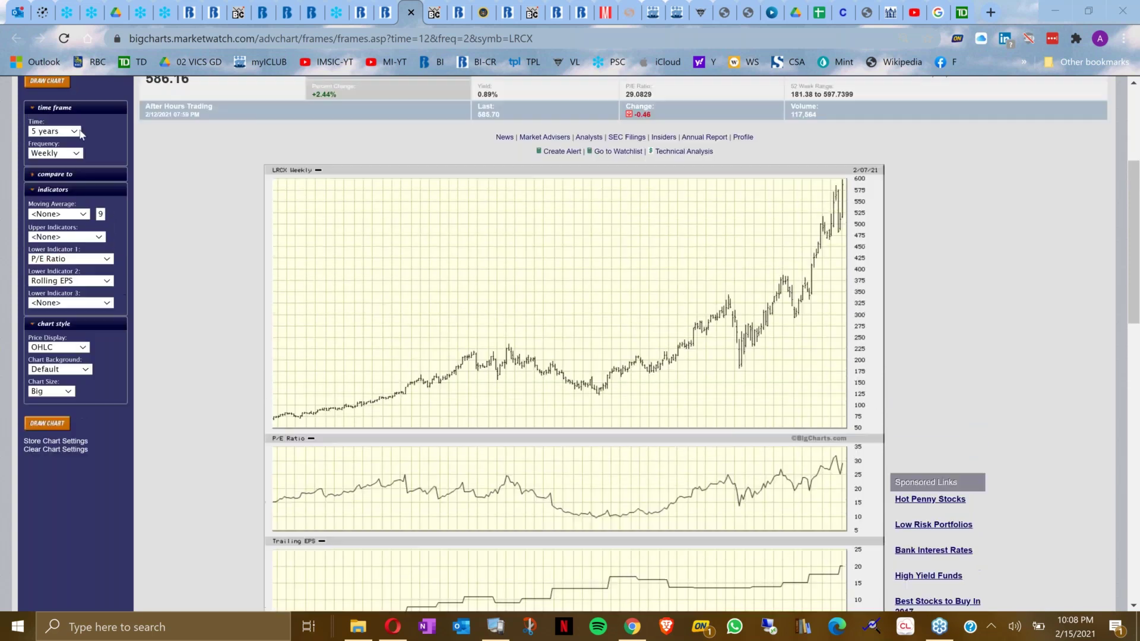
pyautogui.click(79, 131)
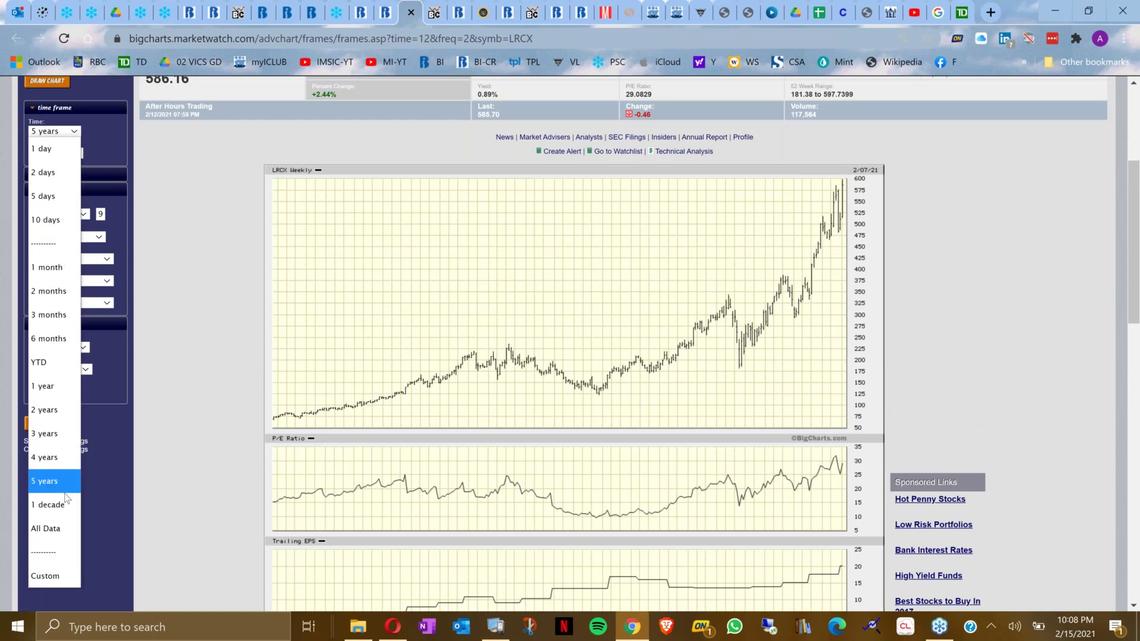
pyautogui.click(75, 465)
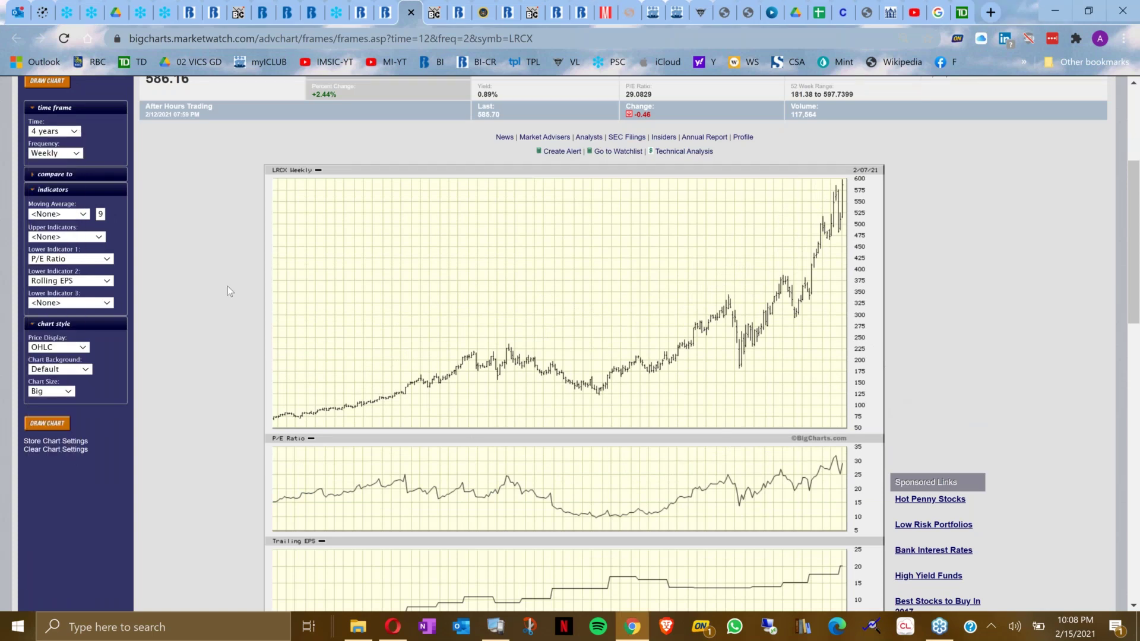
pyautogui.click(41, 424)
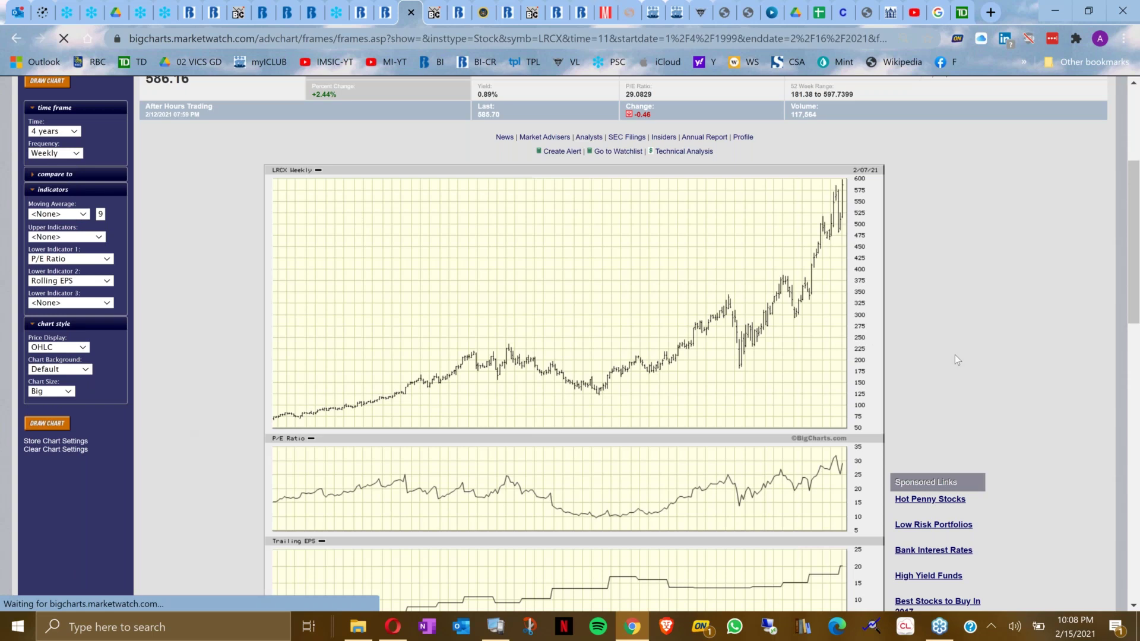
pyautogui.scroll(-7, 913, 349)
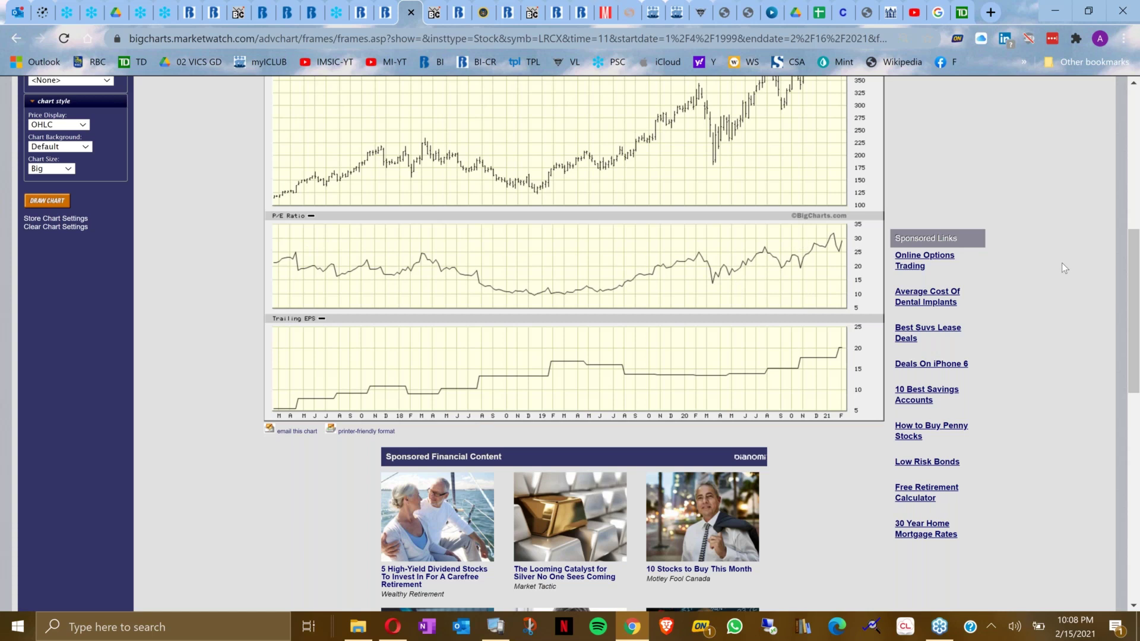
pyautogui.scroll(1, 1062, 263)
pyautogui.scroll(-1, 1061, 263)
pyautogui.scroll(2, 1051, 297)
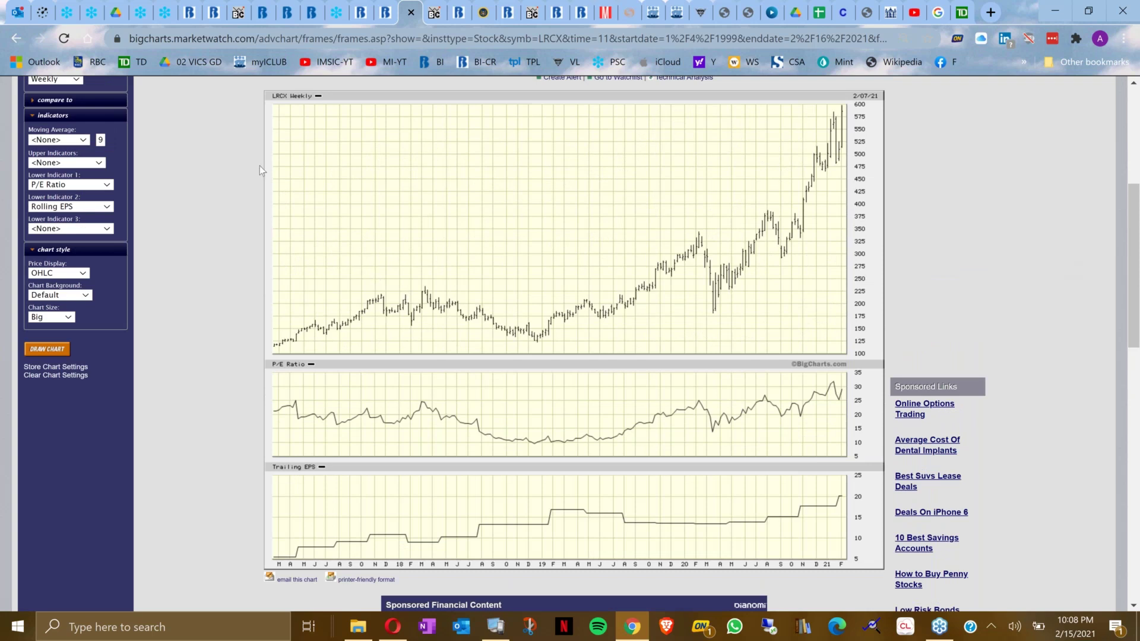
# Redraw the LRCX chart over 5 years and compare its price, P/E ratio and trailing EPS trends.
pyautogui.scroll(2, 169, 152)
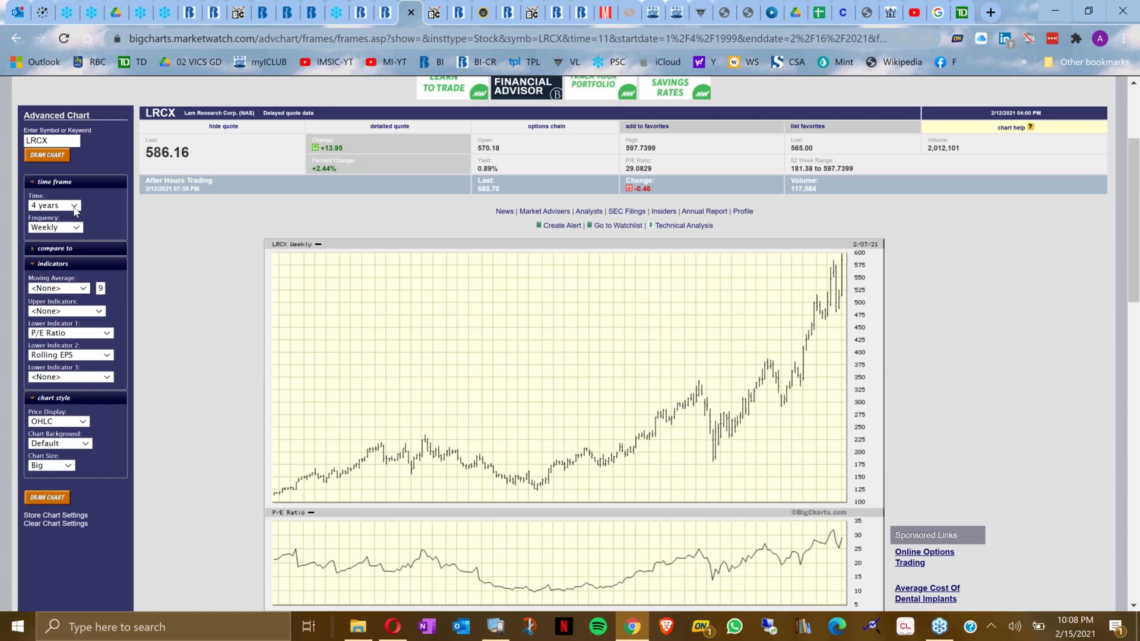
pyautogui.click(55, 206)
pyautogui.scroll(-1, 70, 535)
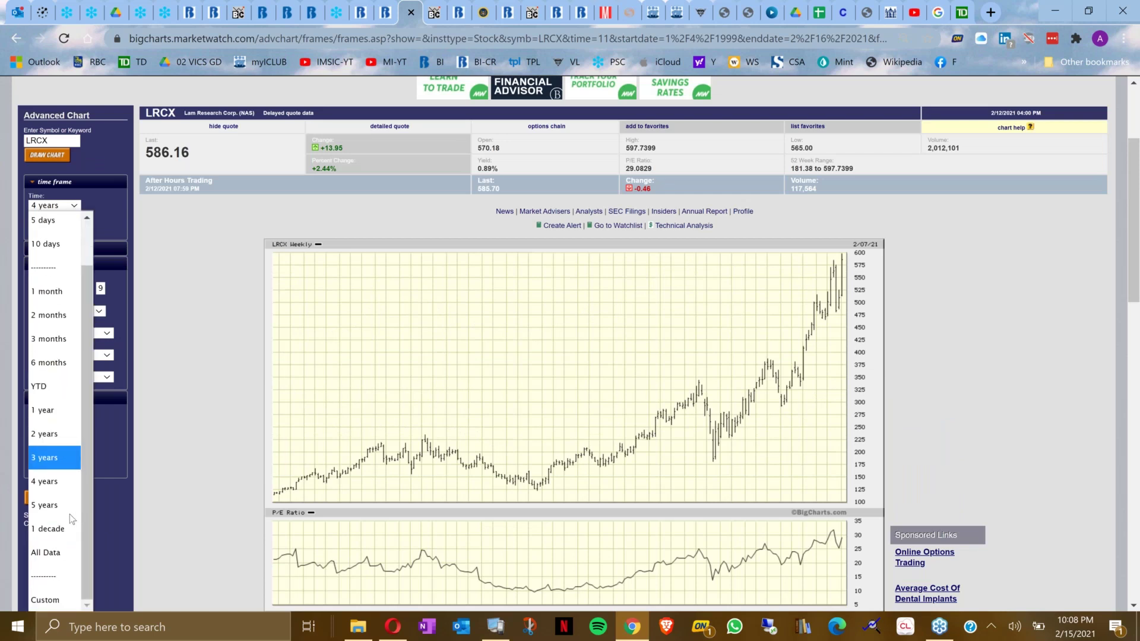
pyautogui.click(55, 509)
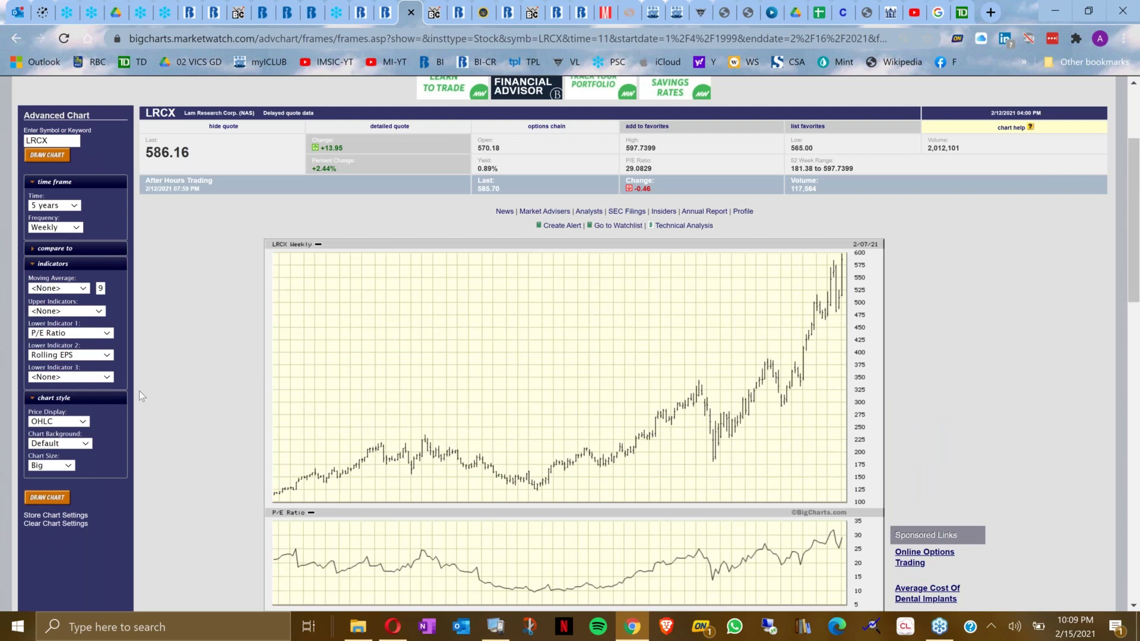
pyautogui.click(60, 499)
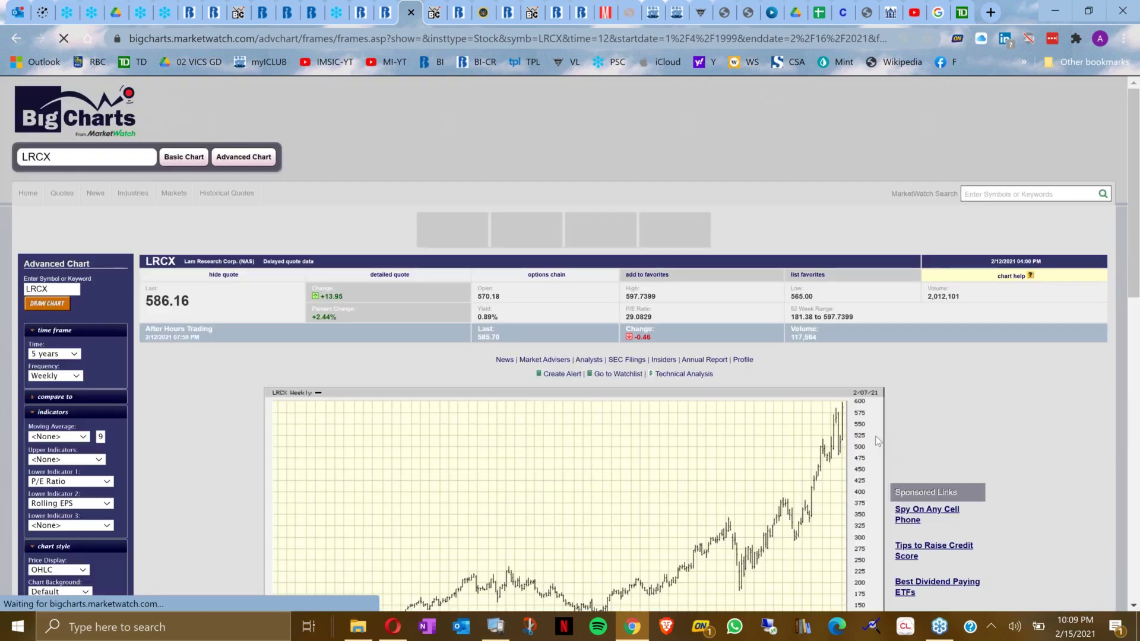
pyautogui.scroll(-5, 875, 435)
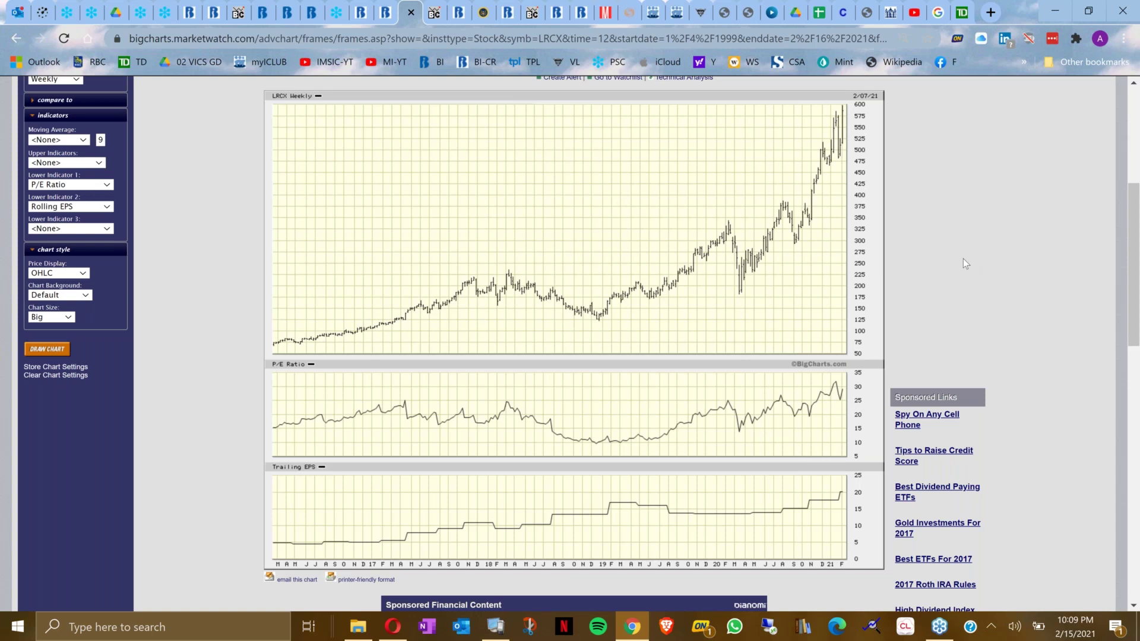
pyautogui.scroll(2, 963, 258)
pyautogui.scroll(-2, 963, 259)
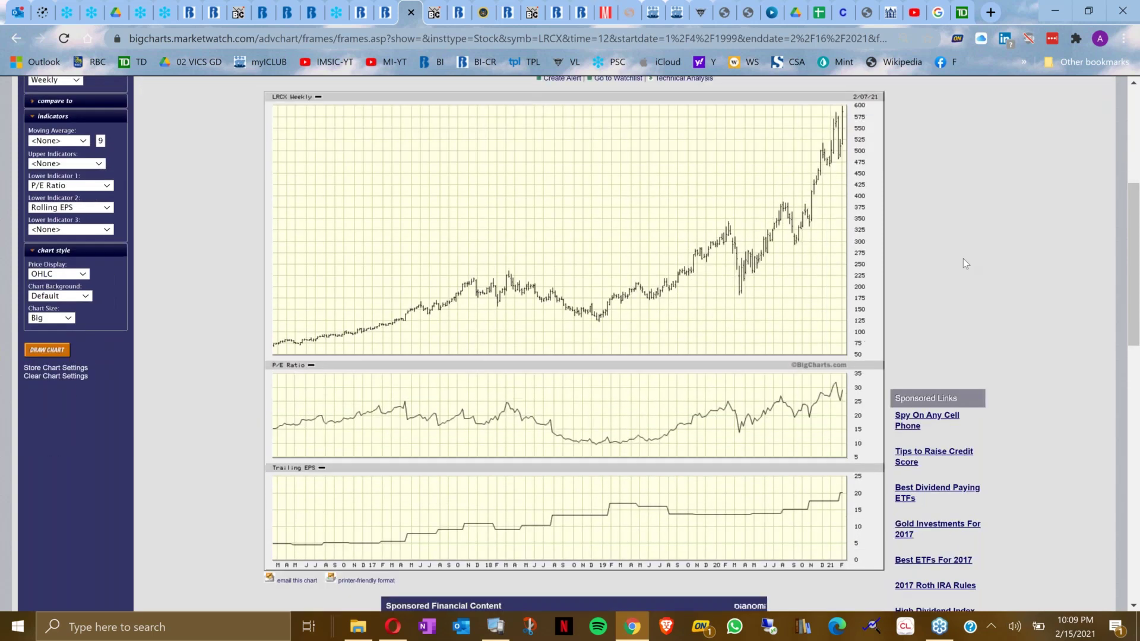
pyautogui.scroll(3, 963, 259)
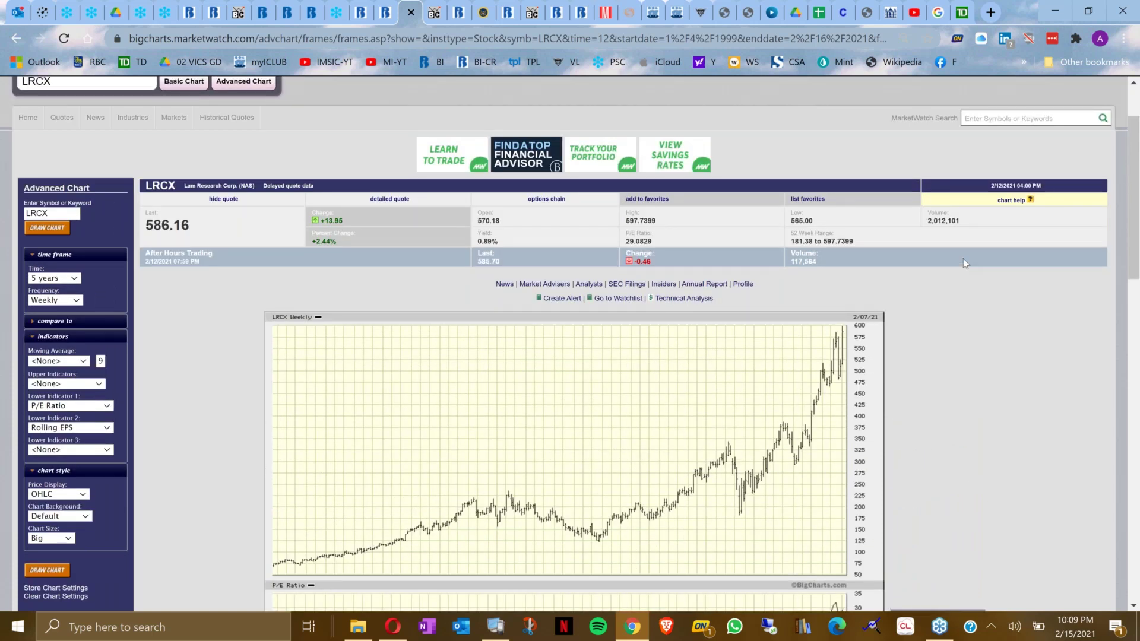
# Review the quote header and the price, P/E ratio and trailing EPS panels of the 5-year weekly LRCX chart.
pyautogui.scroll(-1, 963, 258)
pyautogui.scroll(3, 963, 263)
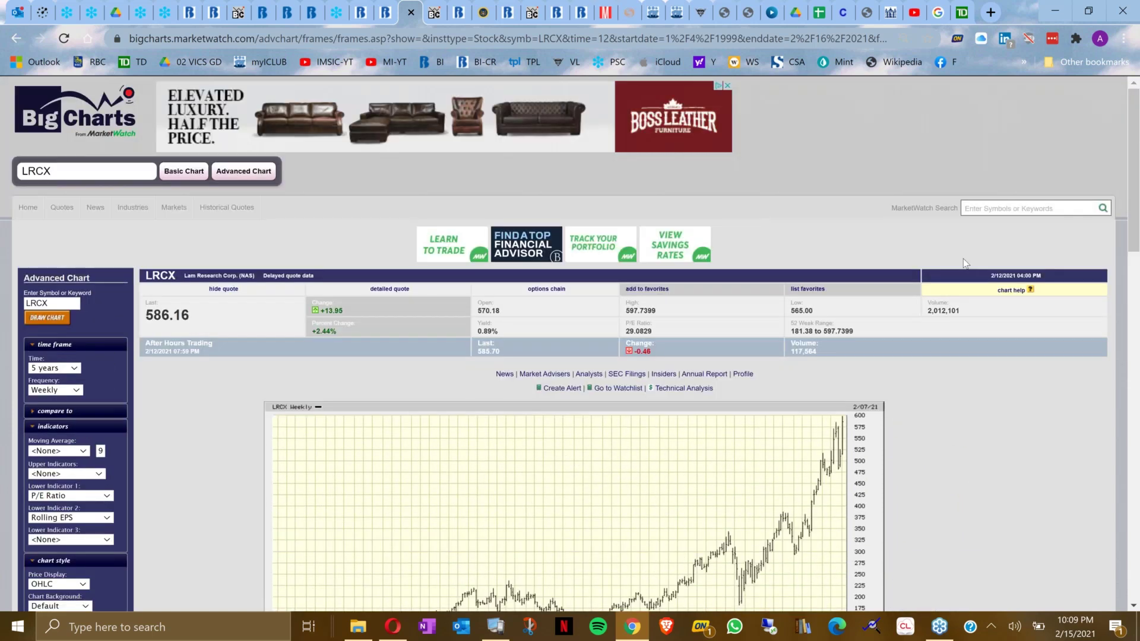
pyautogui.scroll(-6, 963, 263)
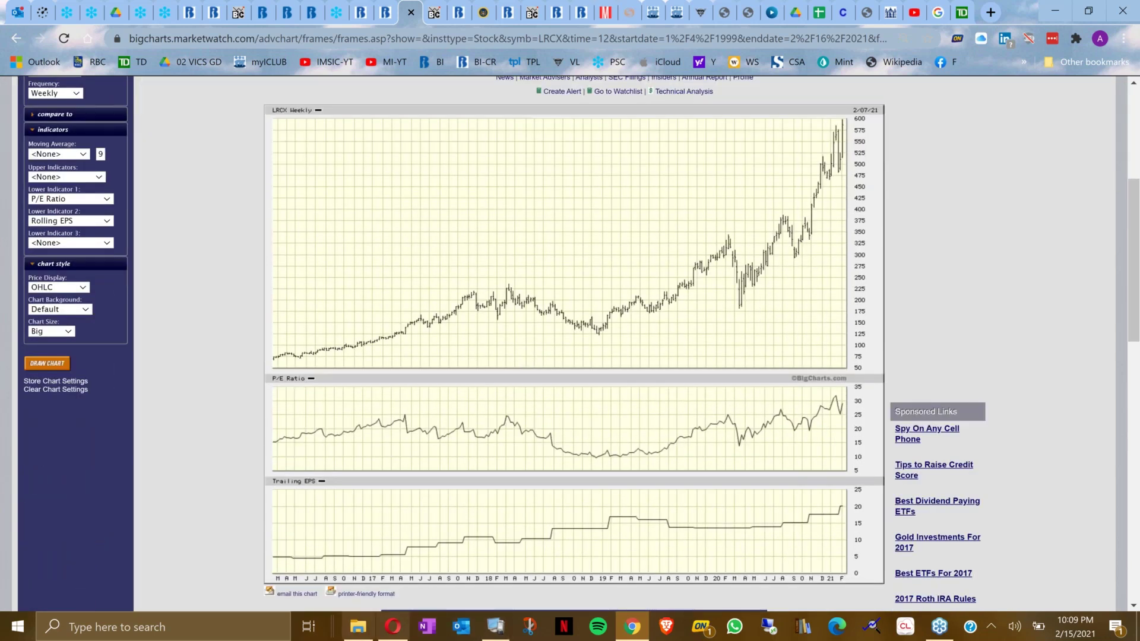
# Switch to File Explorer and go from VL Reports to the Club folder inside BetterInvesting.
pyautogui.moveTo(358, 637)
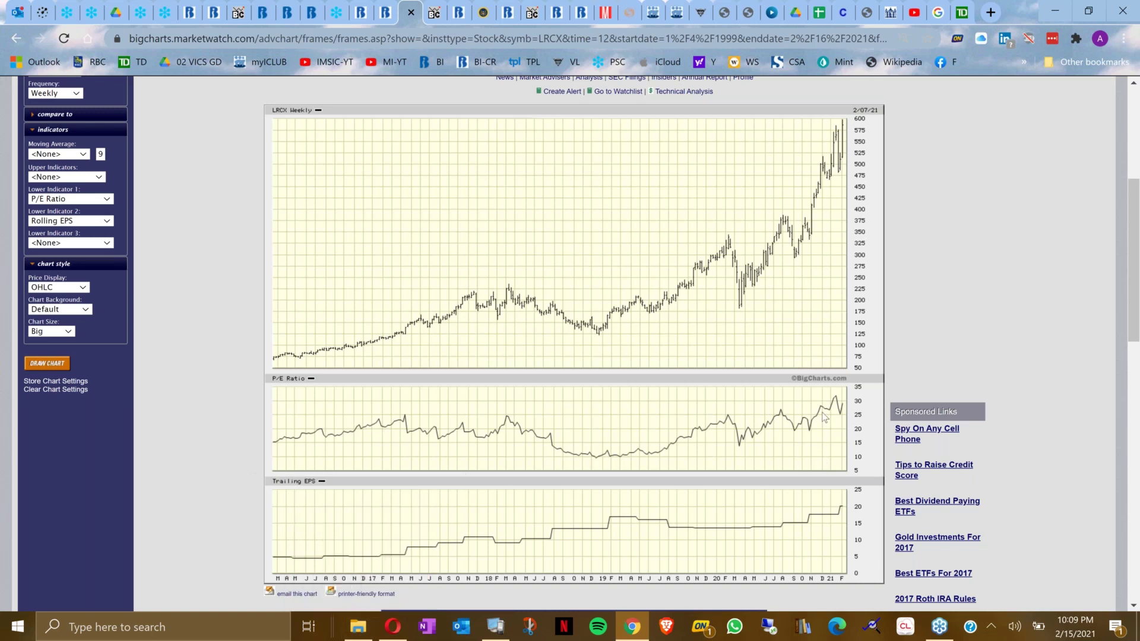
pyautogui.click(354, 630)
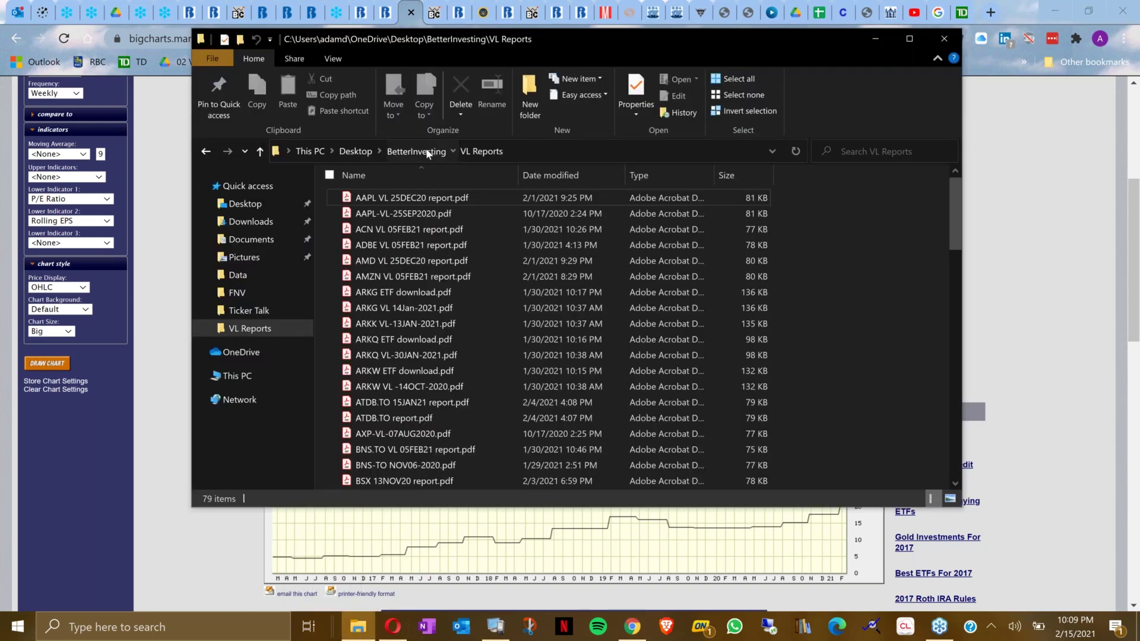
pyautogui.click(427, 152)
pyautogui.scroll(-4, 390, 359)
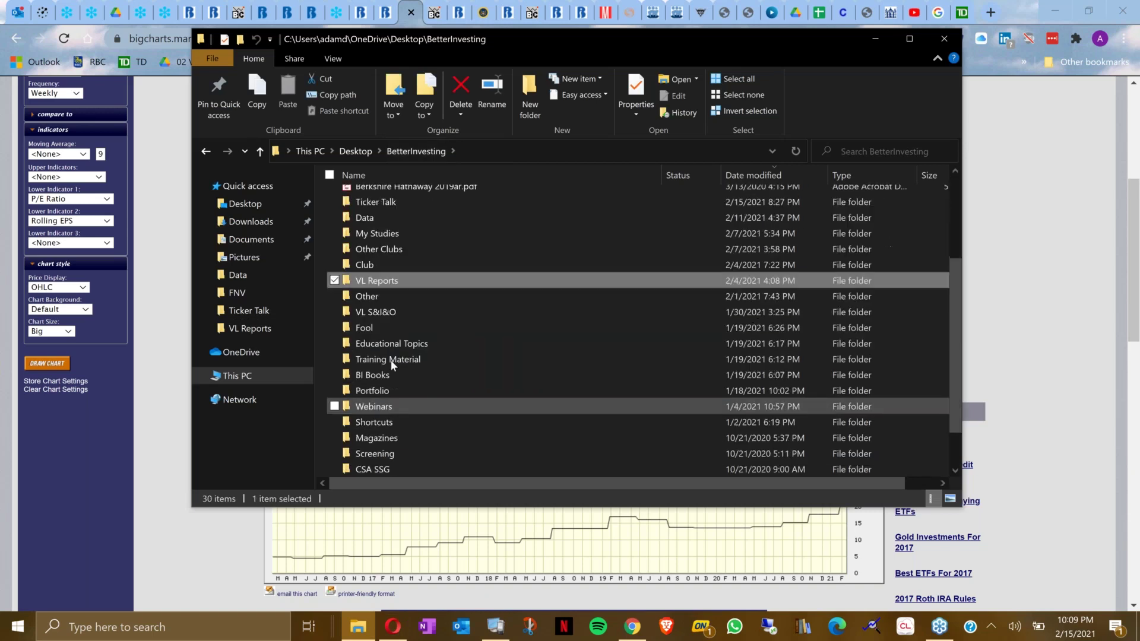
pyautogui.scroll(-1, 403, 356)
pyautogui.scroll(4, 403, 355)
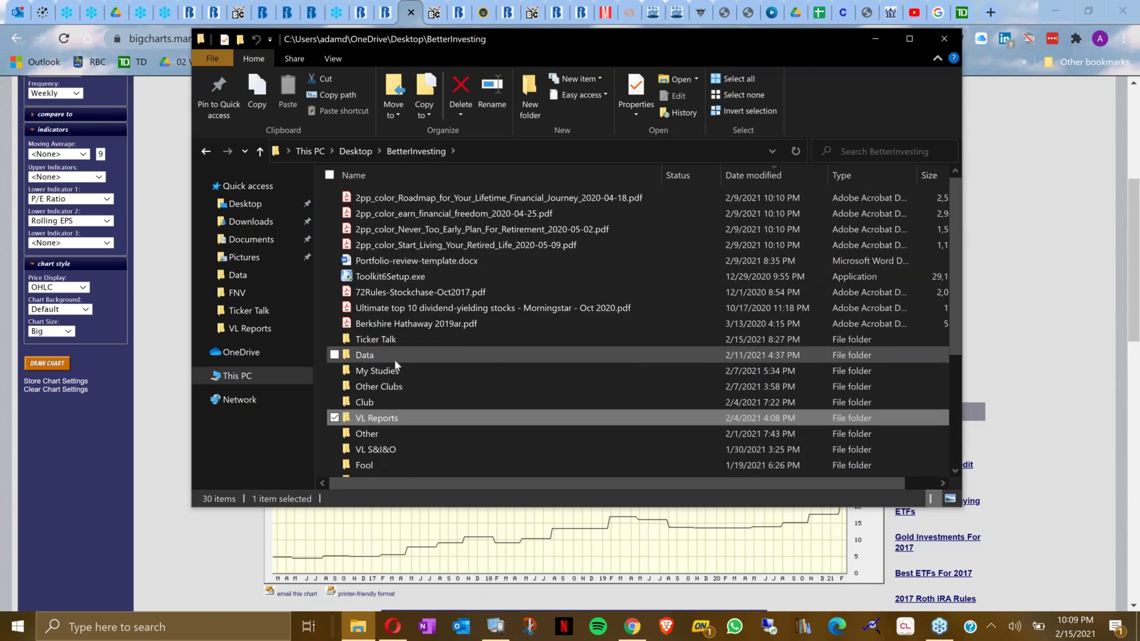
pyautogui.doubleClick(374, 402)
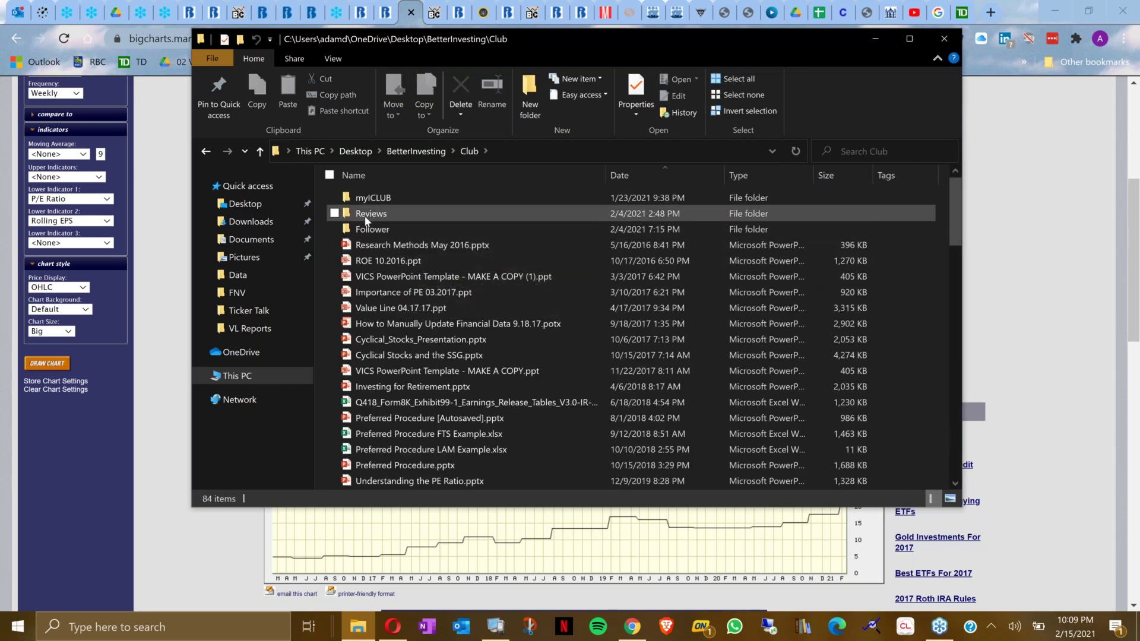
# Open the presentation "FLT Big Chart PE H-L - Feb 04, 2021" from the Reviews > FLT folder.
pyautogui.doubleClick(365, 214)
pyautogui.doubleClick(362, 199)
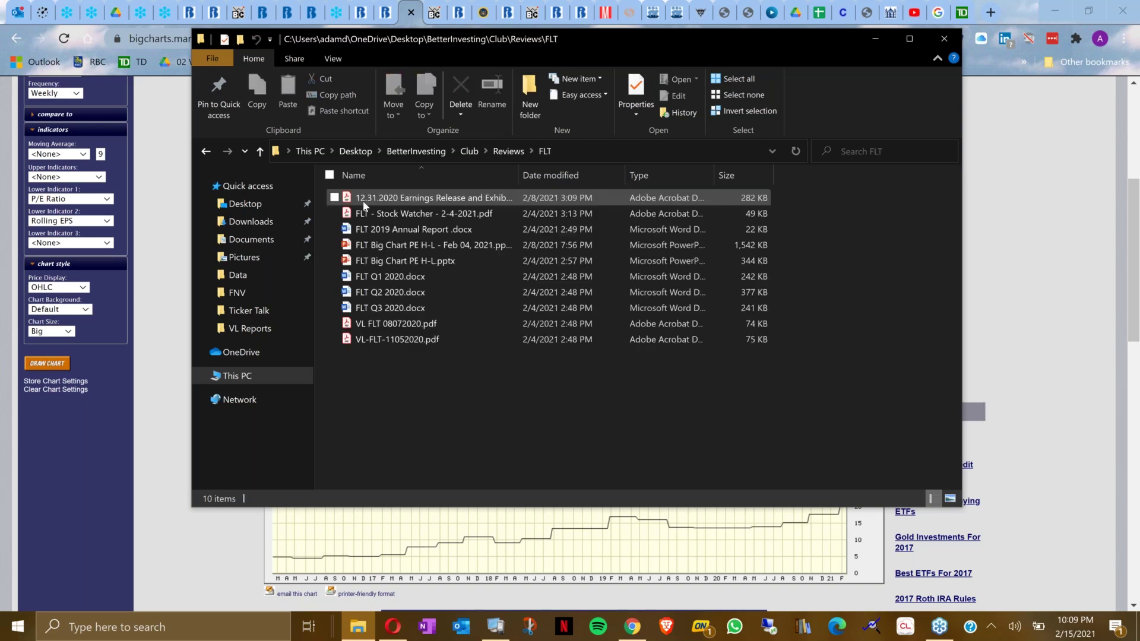
pyautogui.click(401, 246)
pyautogui.press('Return')
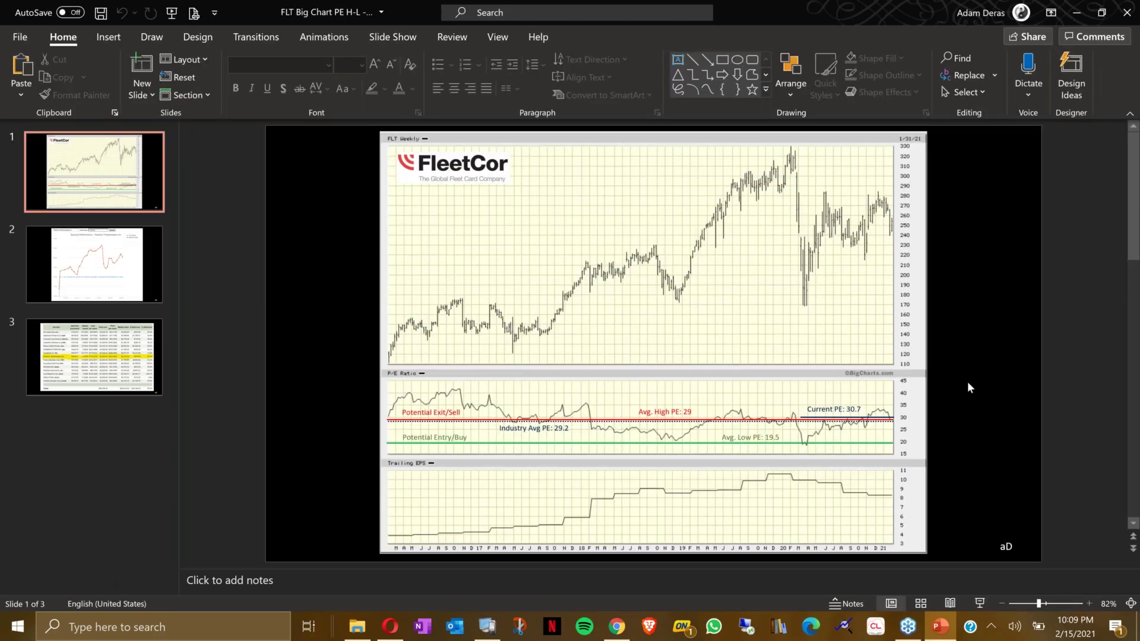
# Examine the average high, average low and current P/E lines on the FleetCor slide and put PowerPoint away.
pyautogui.scroll(4, 968, 382)
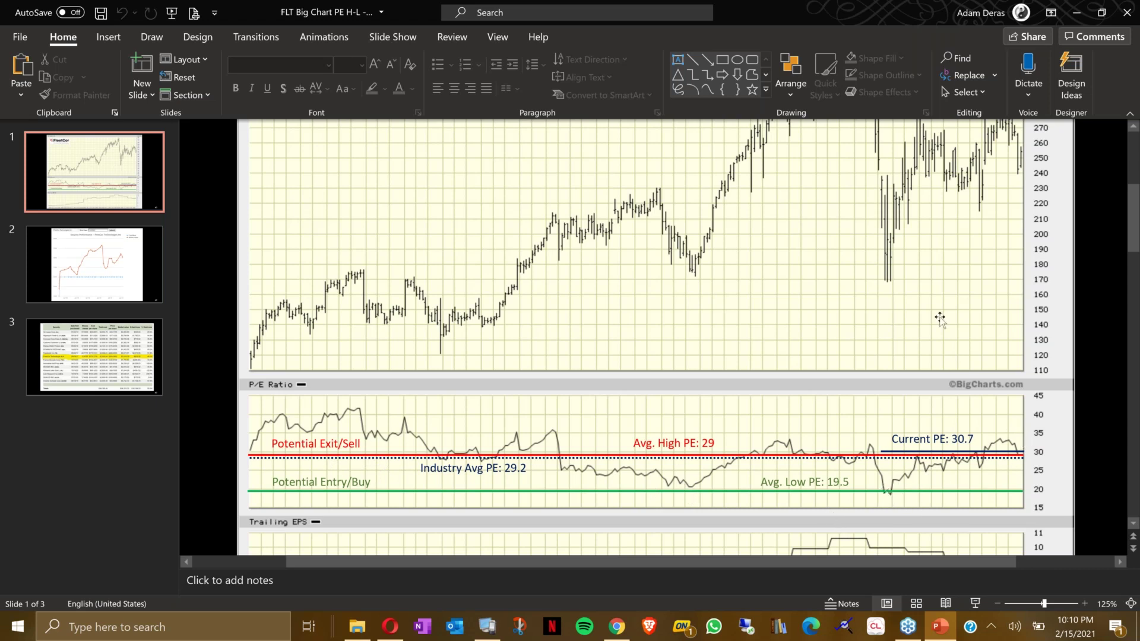
pyautogui.click(1079, 18)
pyautogui.click(1009, 519)
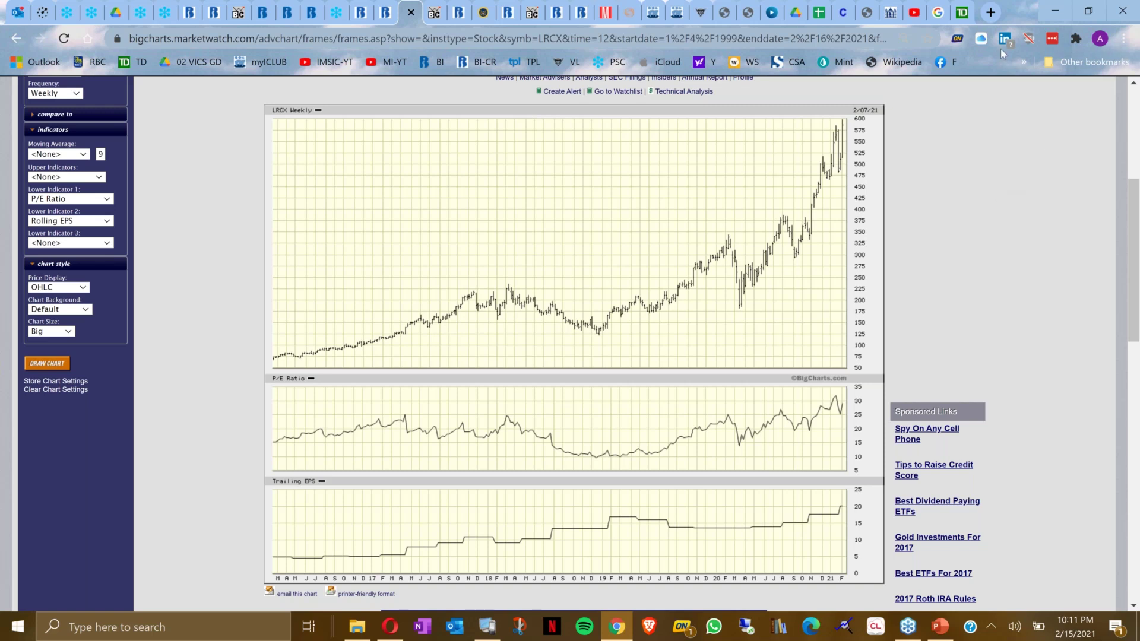
# Switch to the Portfolio Gain/Loss report in myICLUB and highlight the whole Lam Research row.
pyautogui.click(651, 13)
pyautogui.moveTo(378, 378); pyautogui.dragTo(817, 381)
pyautogui.moveTo(917, 380); pyautogui.dragTo(369, 381)
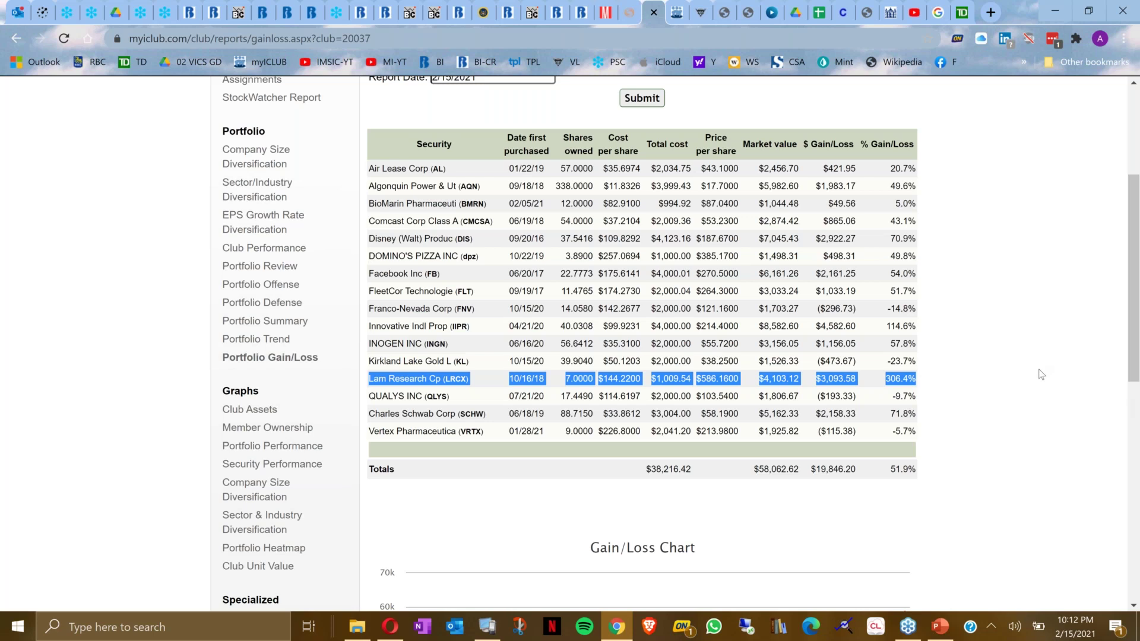
# Examine the holdings' gains and losses, the Gain/Loss Chart and the list of available club reports, and clear the row highlight.
pyautogui.scroll(-2, 1040, 374)
pyautogui.scroll(2, 1041, 374)
pyautogui.scroll(-1, 1040, 374)
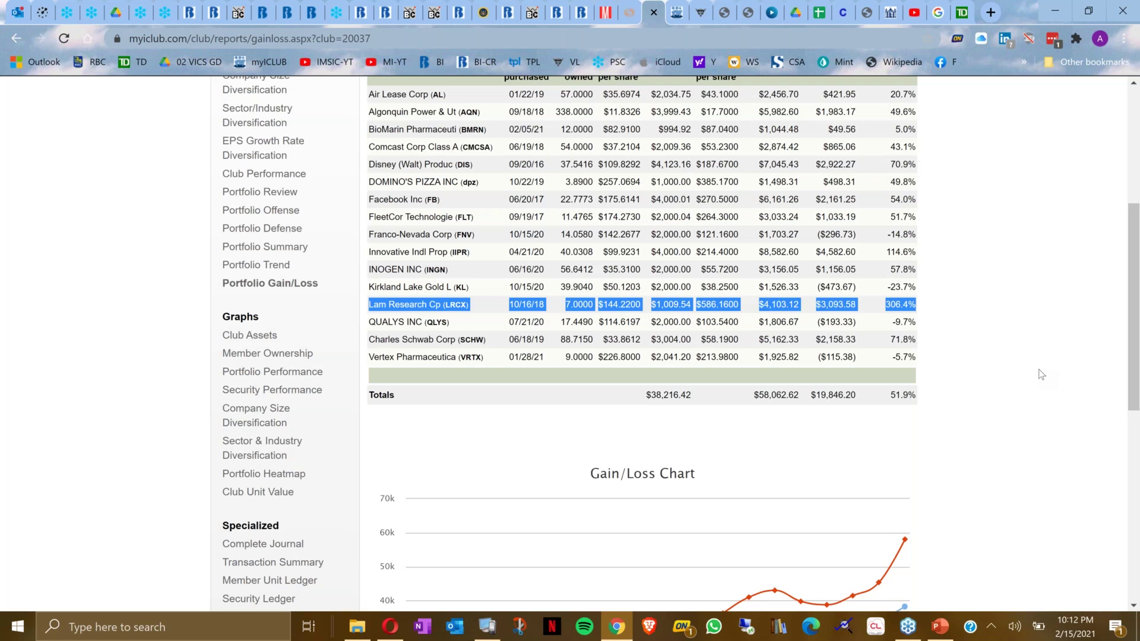
pyautogui.scroll(3, 1040, 374)
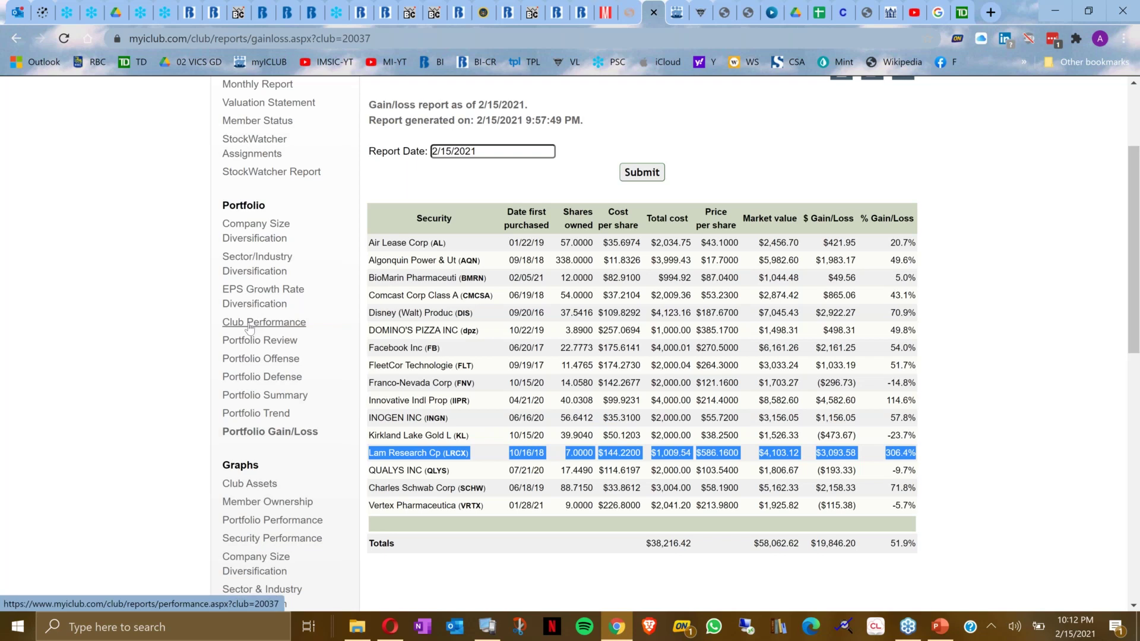
pyautogui.scroll(-1, 250, 328)
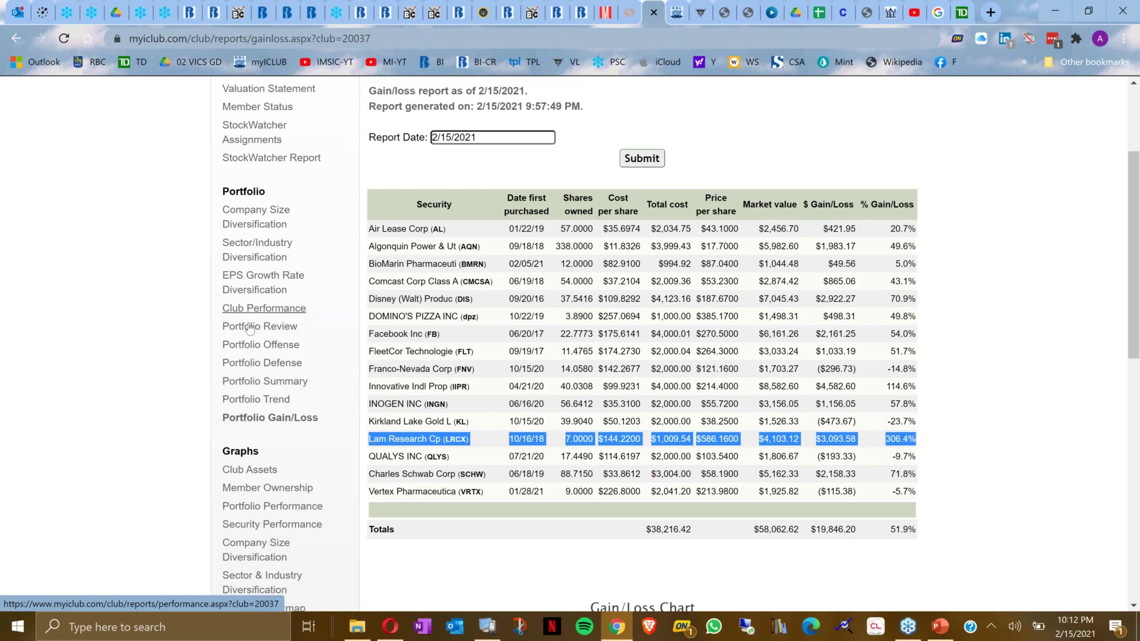
pyautogui.scroll(-1, 249, 329)
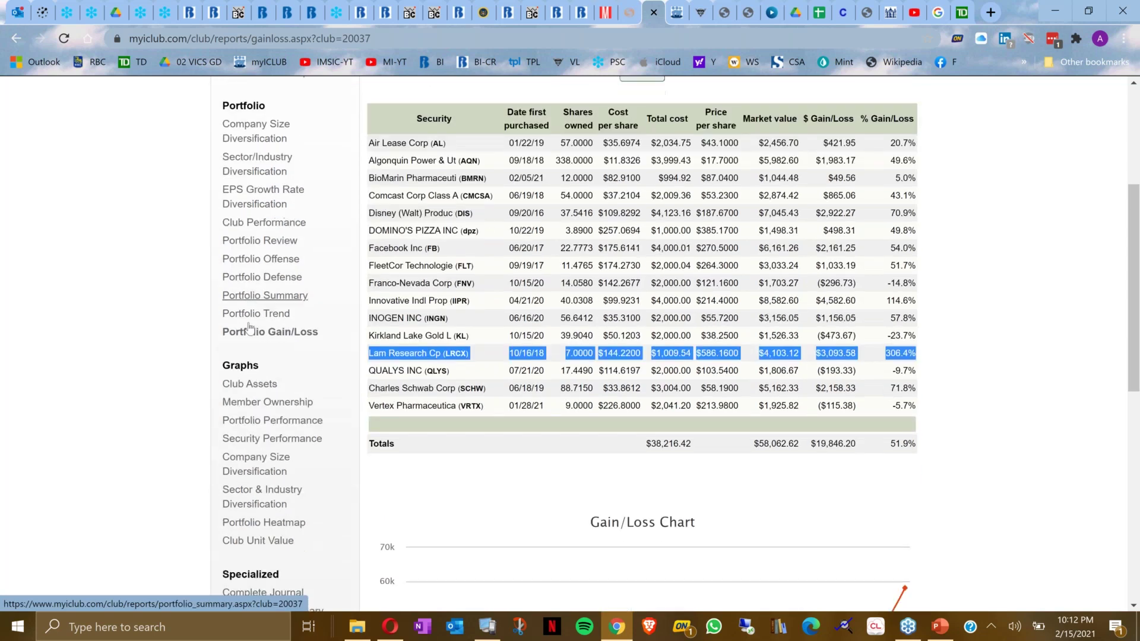
pyautogui.scroll(-1, 249, 328)
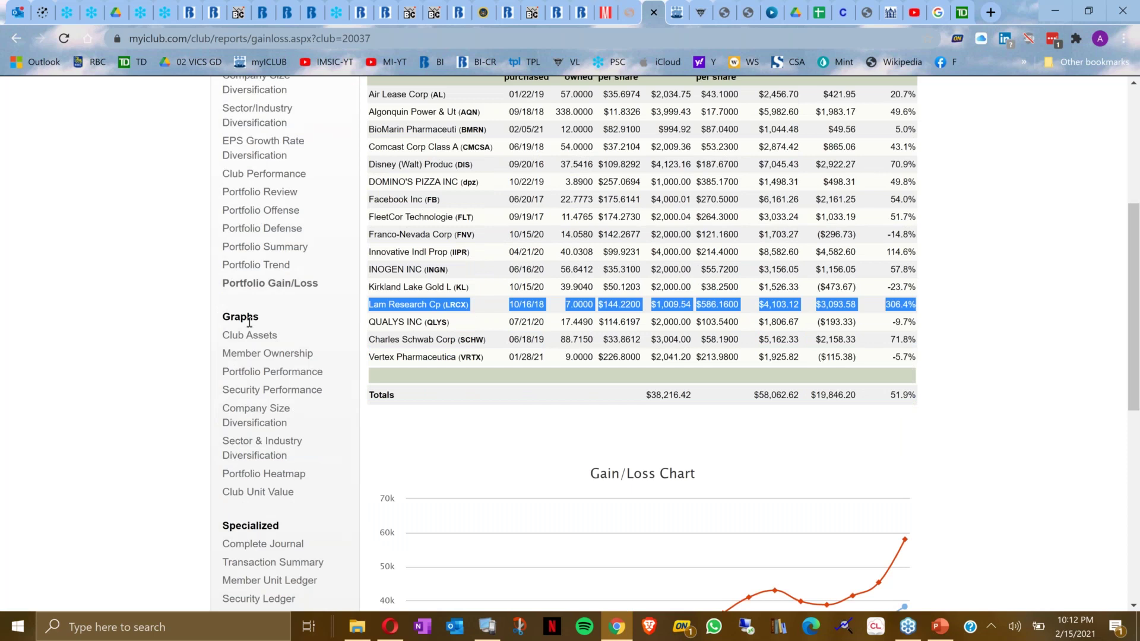
pyautogui.scroll(-3, 249, 322)
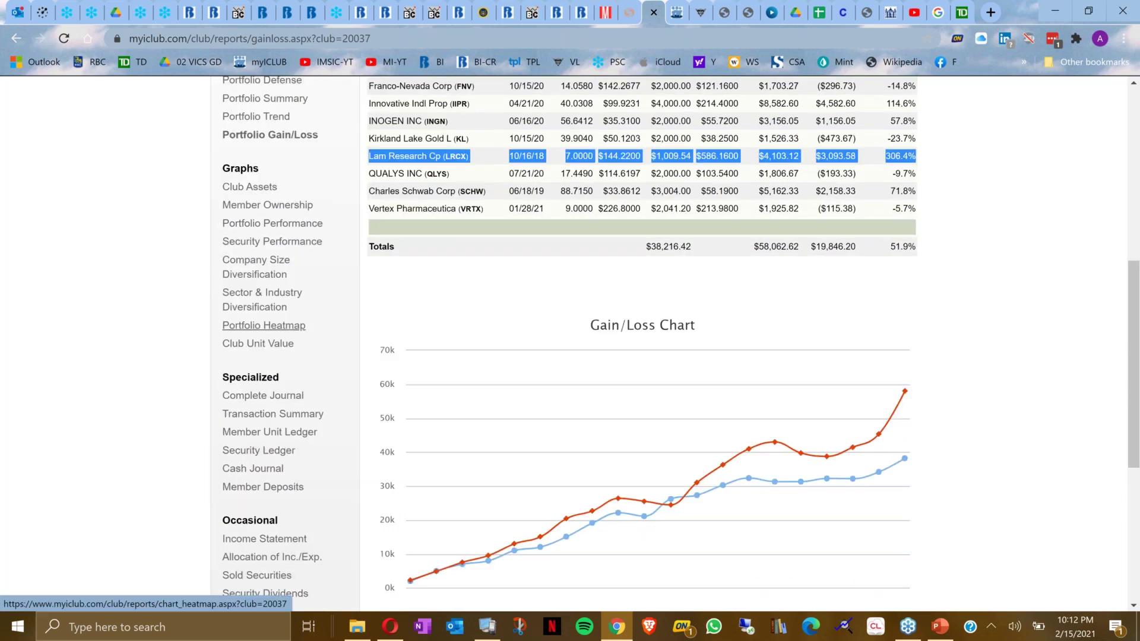
pyautogui.scroll(-3, 255, 326)
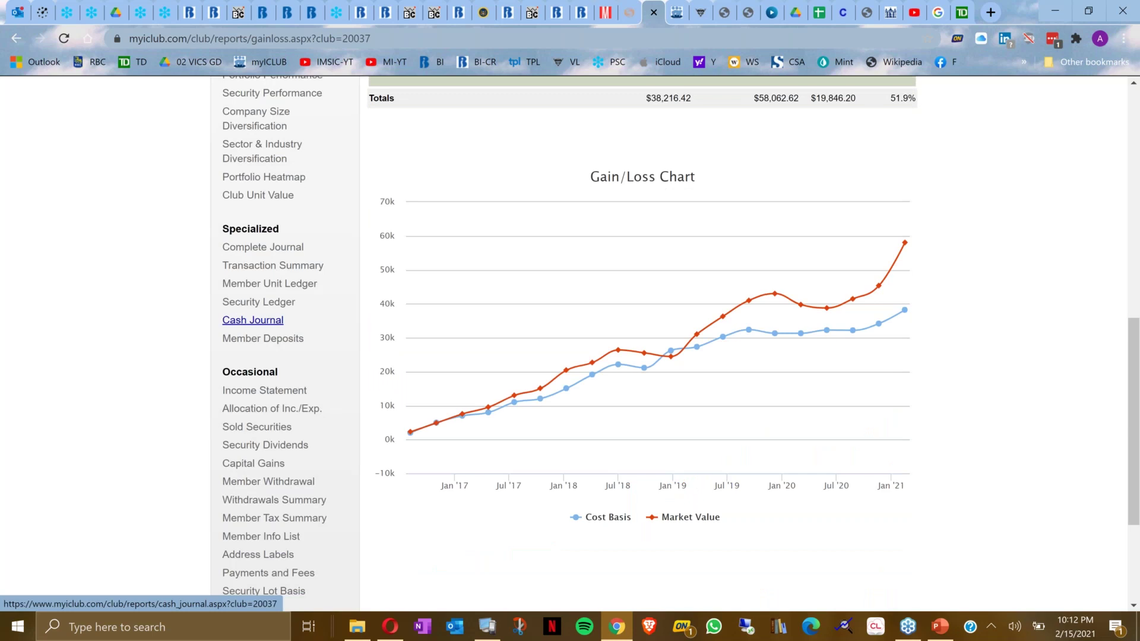
pyautogui.scroll(-2, 253, 321)
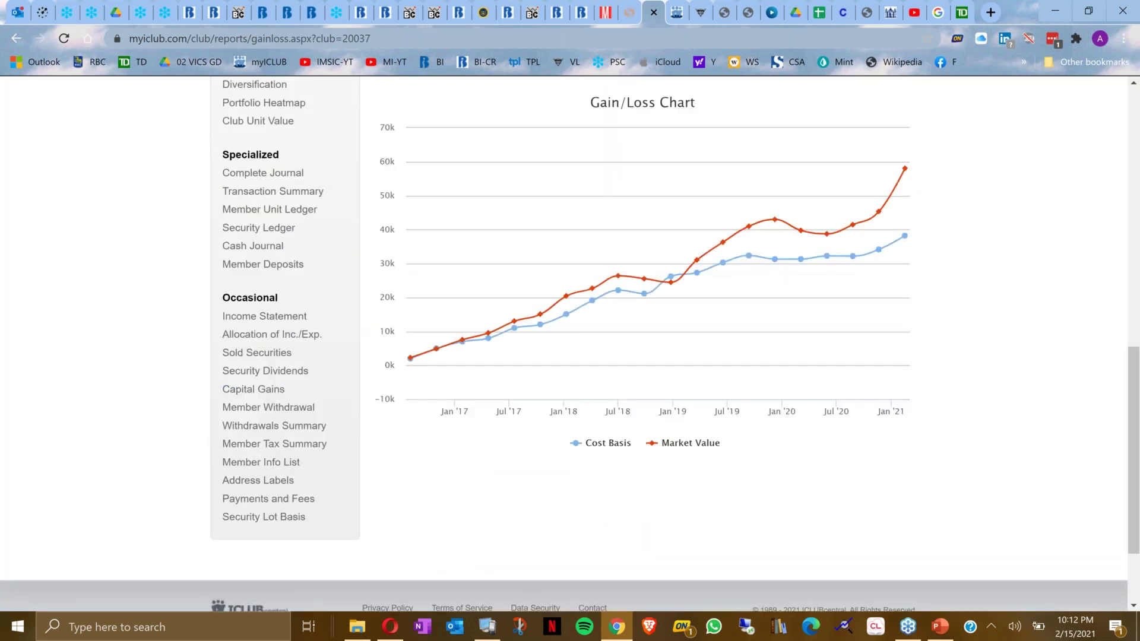
pyautogui.scroll(6, 681, 344)
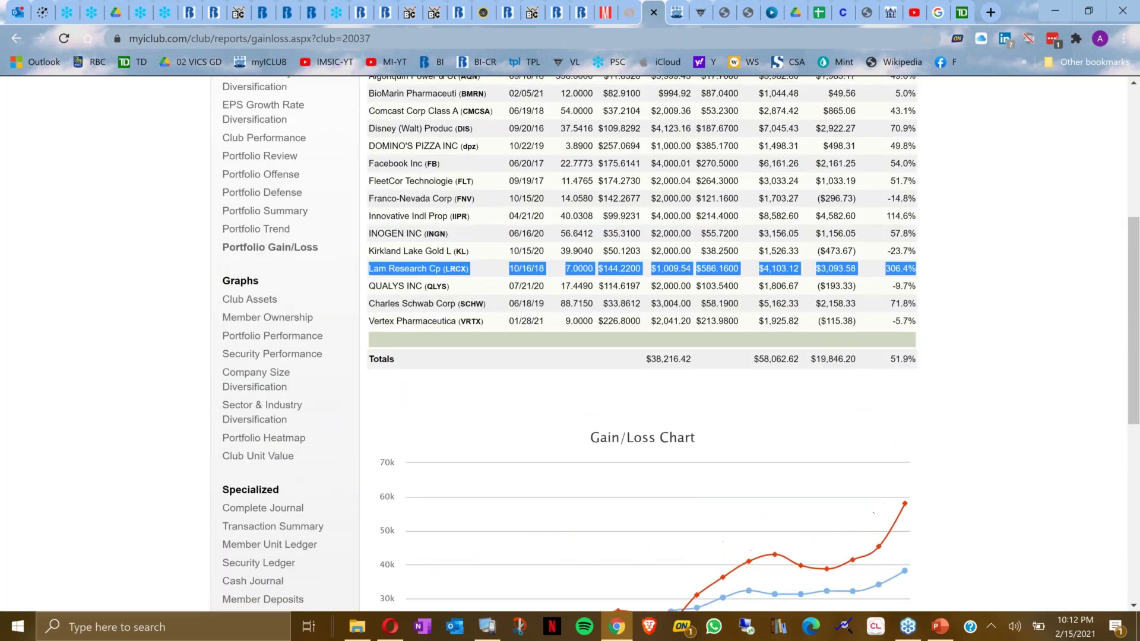
pyautogui.scroll(2, 681, 344)
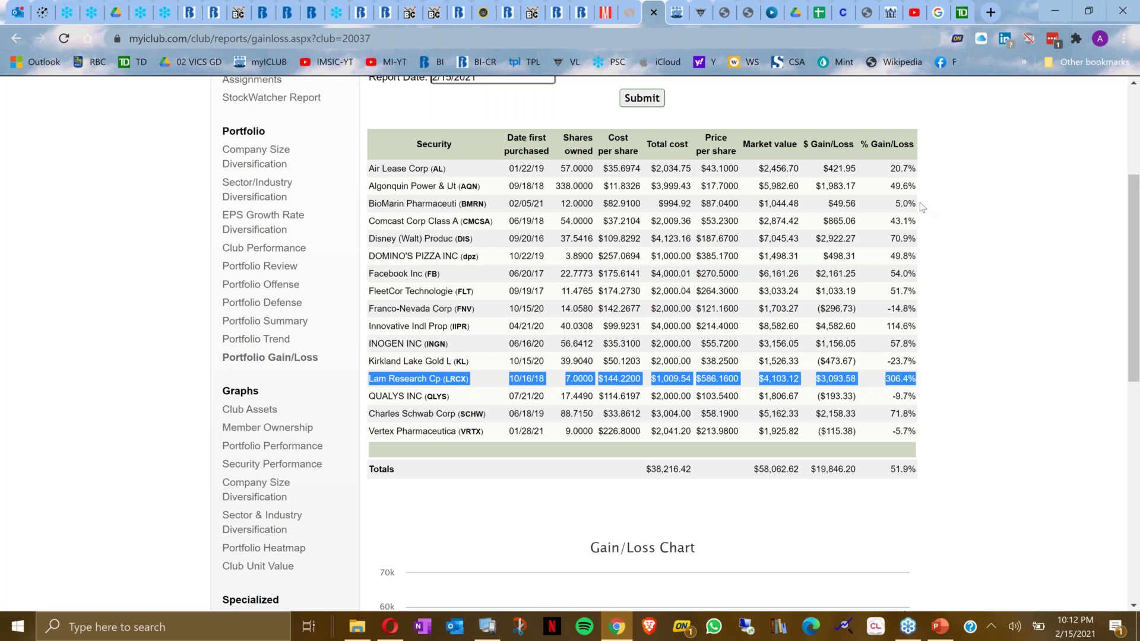
pyautogui.click(1031, 231)
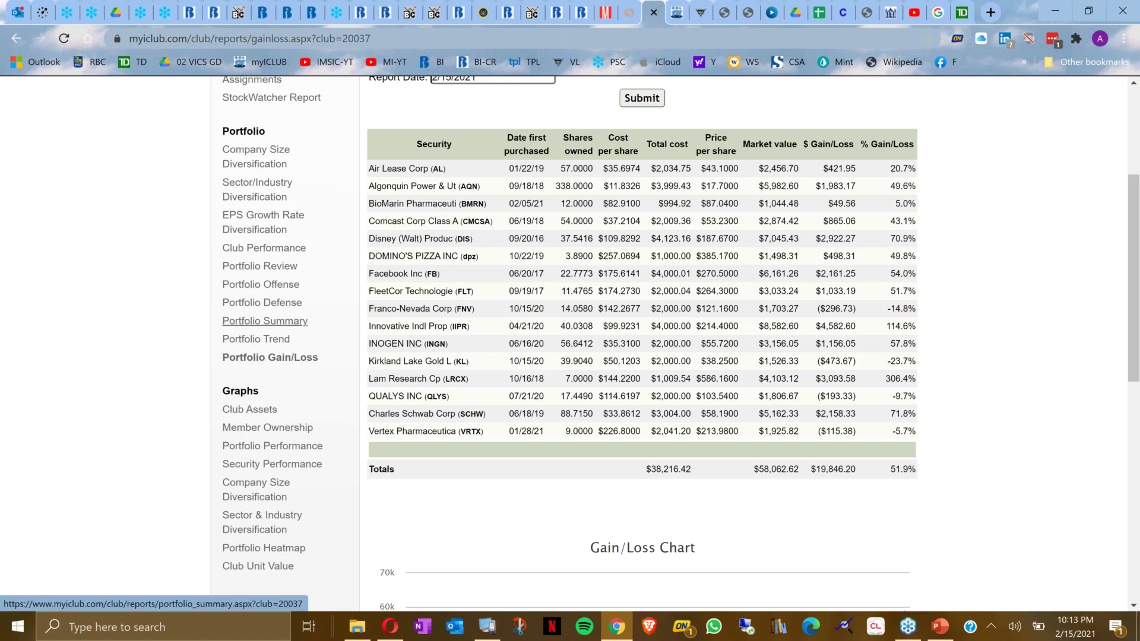
# Open the Company Size Diversification report and review each size group's share of the club portfolio.
pyautogui.click(258, 164)
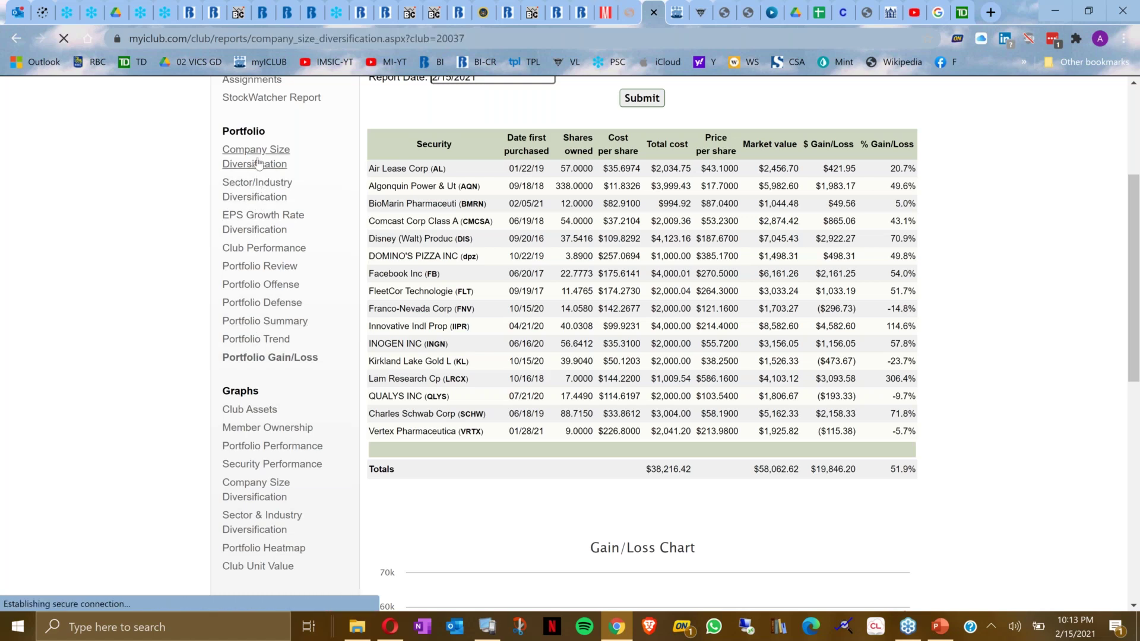
pyautogui.scroll(-3, 419, 364)
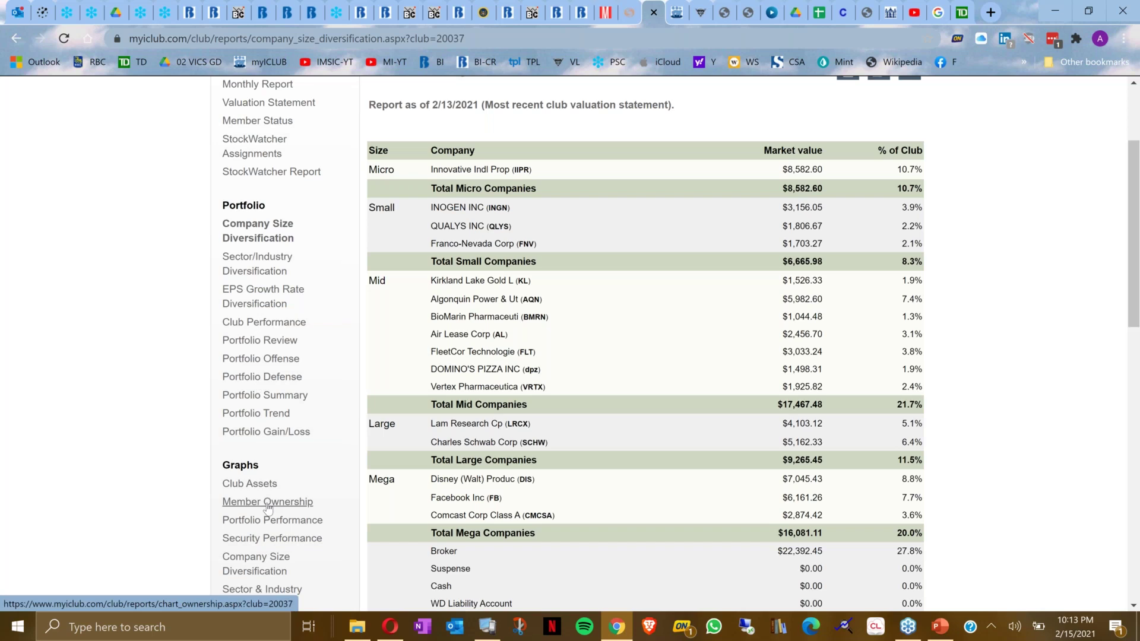
pyautogui.scroll(-1, 268, 481)
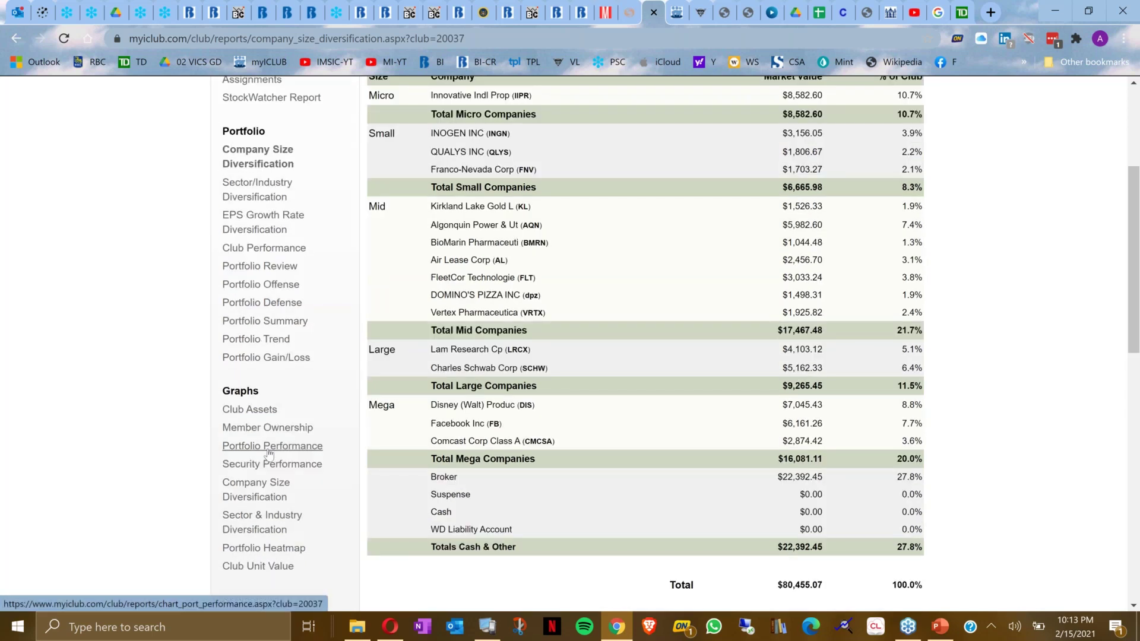
# Open the Company Size Diversification Chart graph and examine how the club's holdings and cash are split.
pyautogui.click(265, 490)
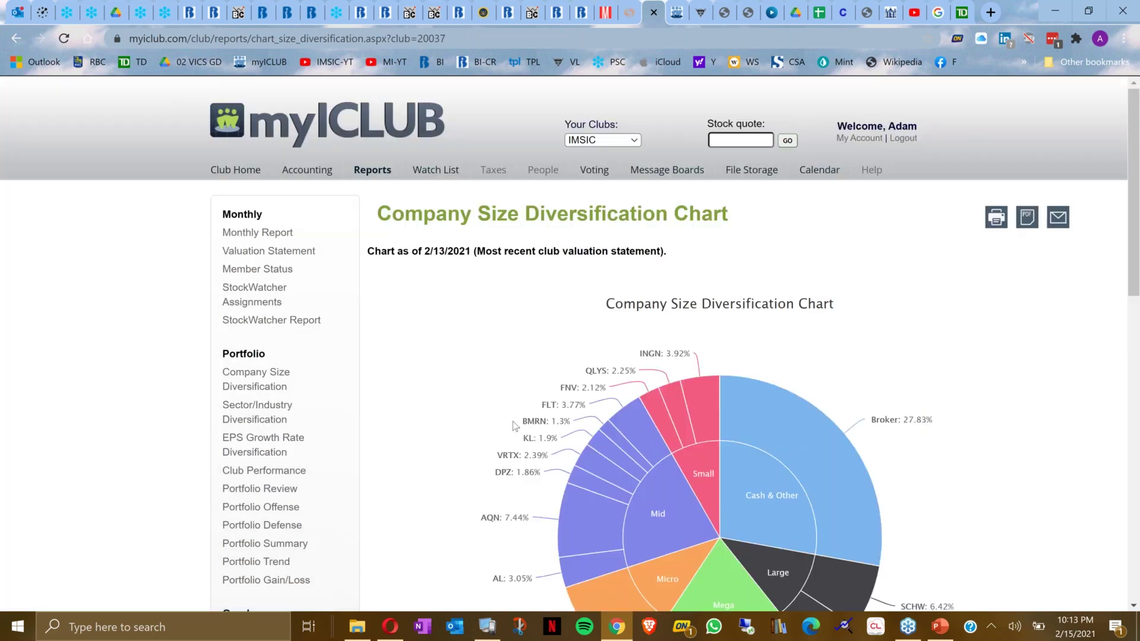
pyautogui.scroll(-3, 515, 425)
pyautogui.scroll(-1, 514, 425)
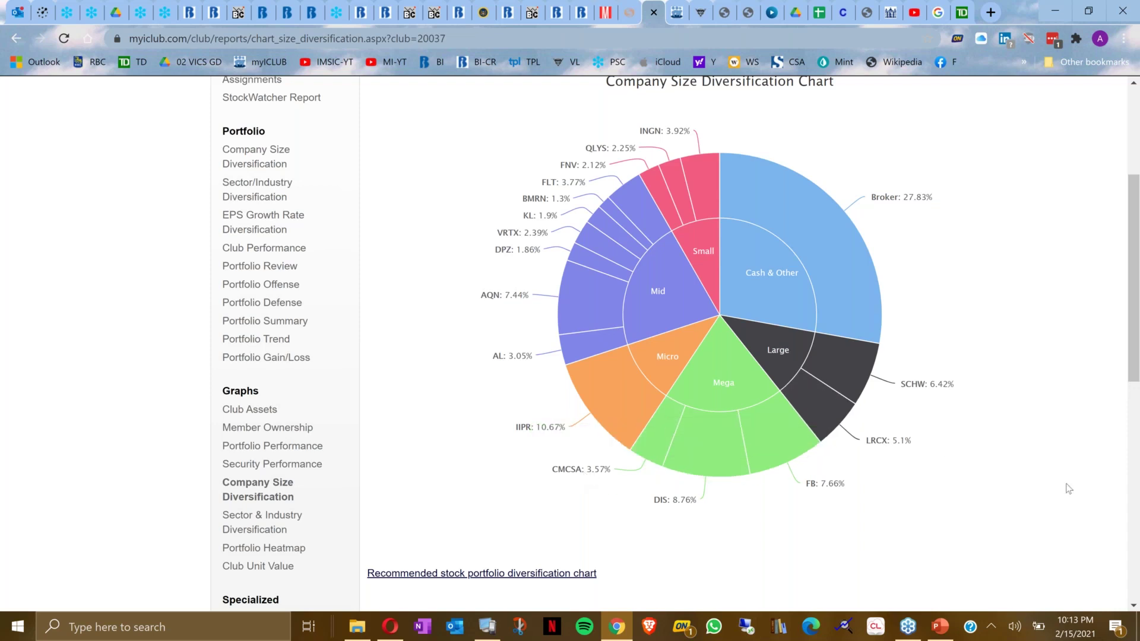
pyautogui.scroll(1, 1068, 489)
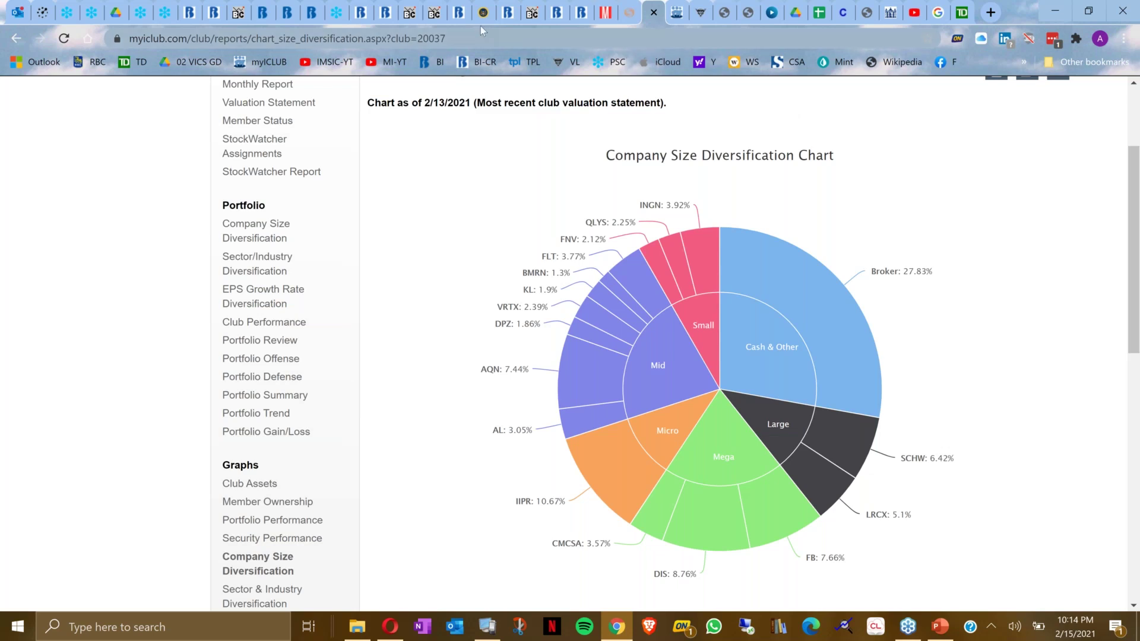
# Switch back to BigCharts and examine the most recent part of LRCX's P/E ratio line.
pyautogui.click(409, 24)
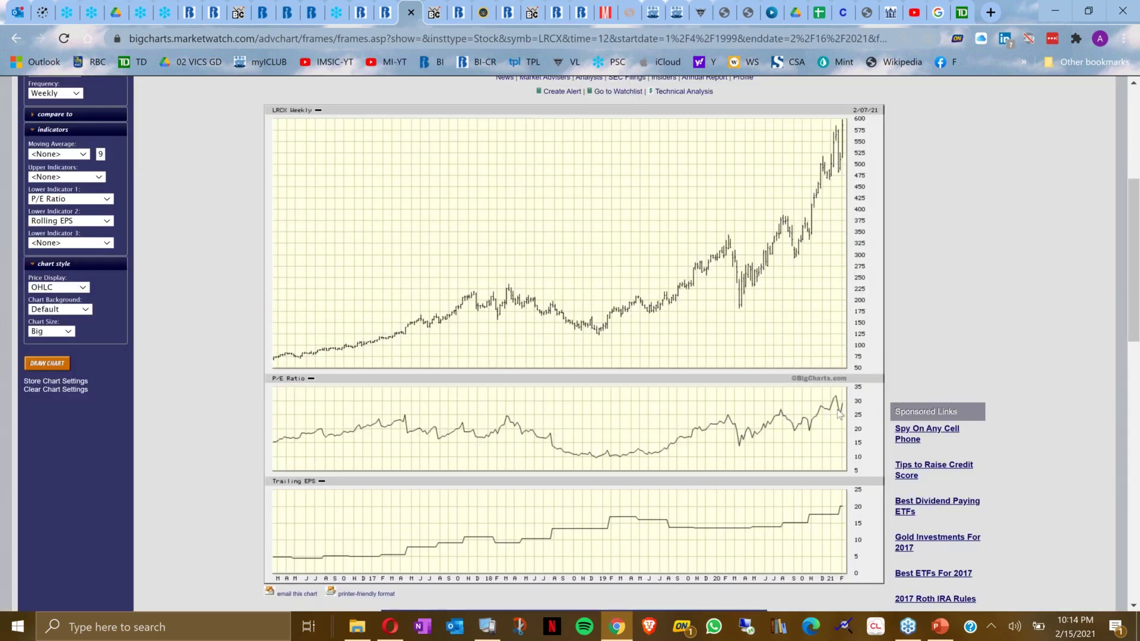